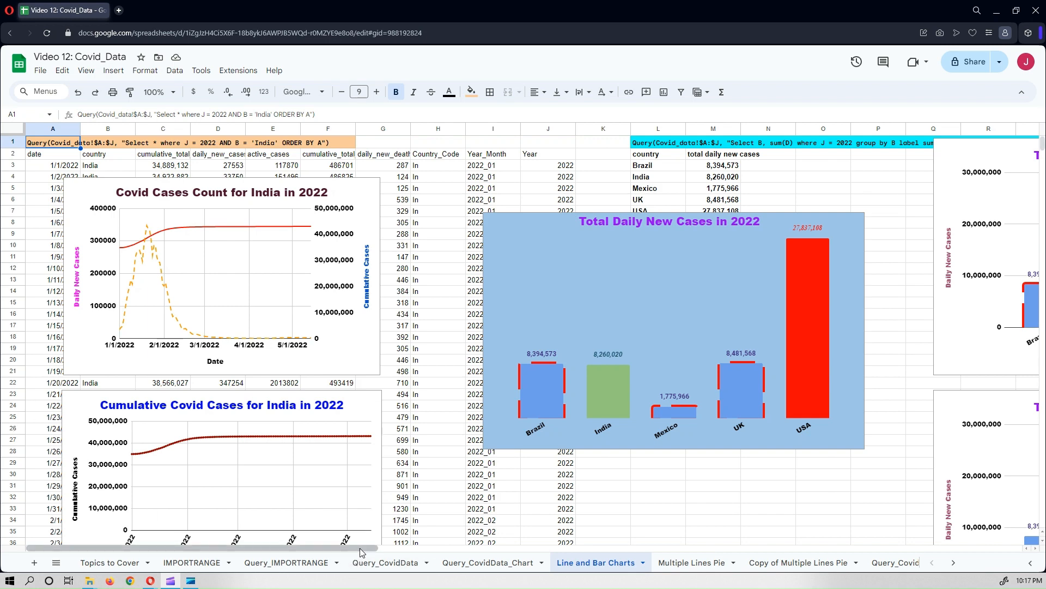
Browse the existing chart sheets and open the Copy of Multiple Lines Pie sheet.
drag(360, 551, 343, 576)
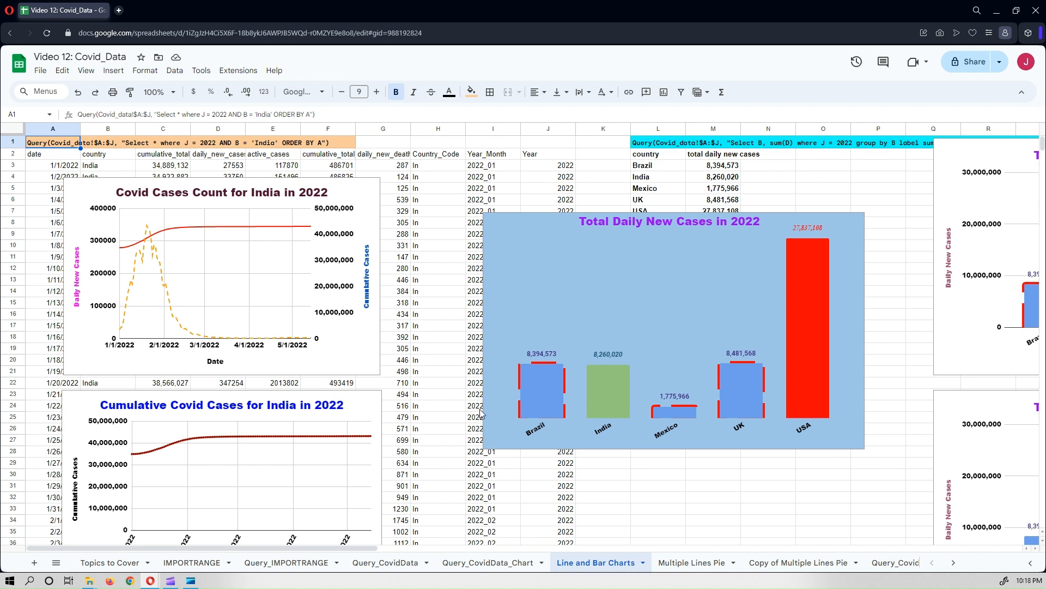
click(692, 570)
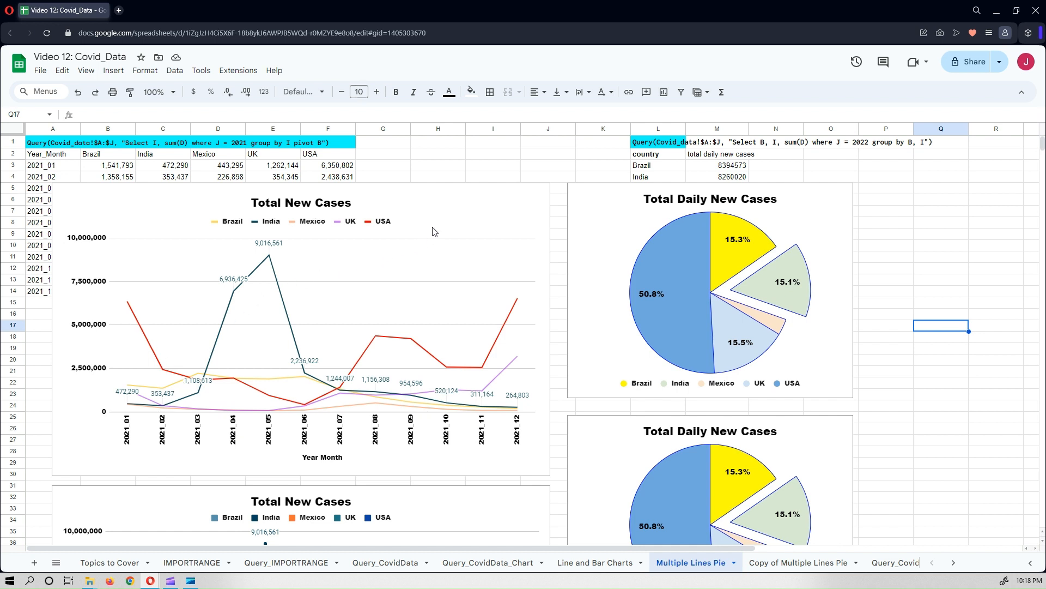
click(449, 211)
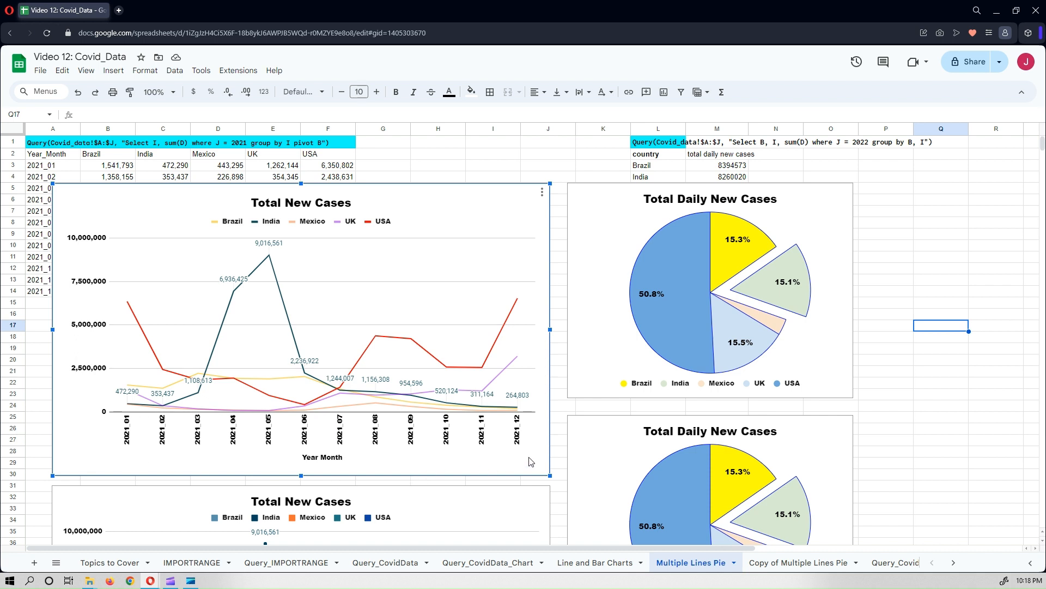
click(954, 564)
click(886, 564)
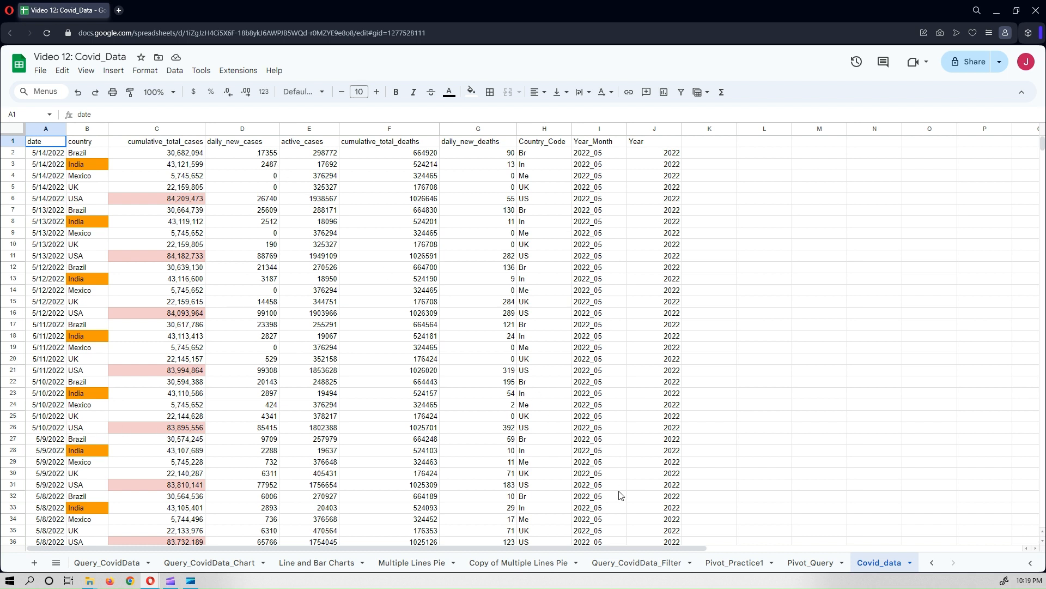
click(421, 567)
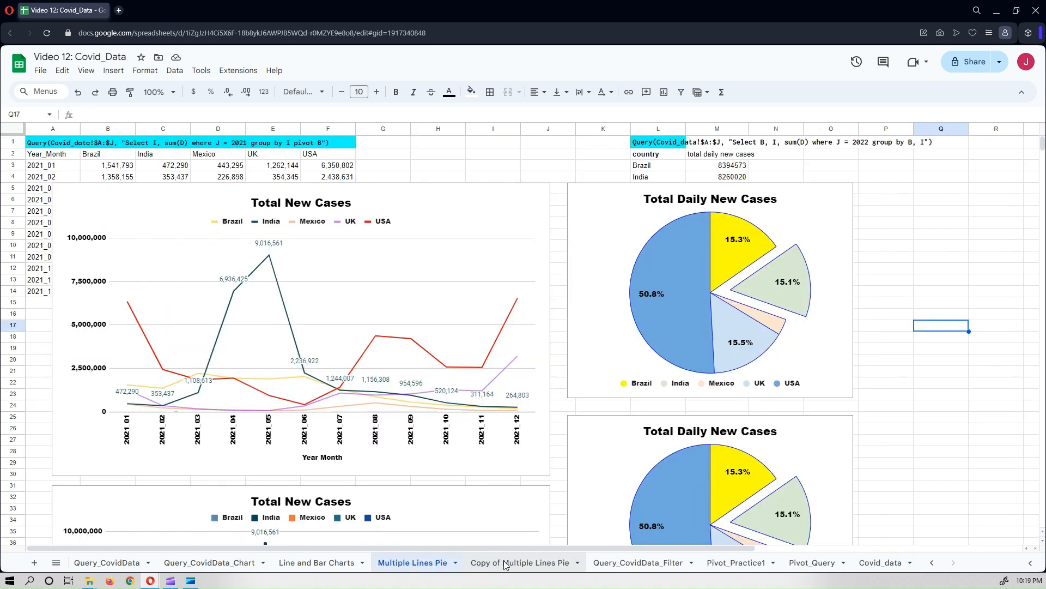
click(505, 564)
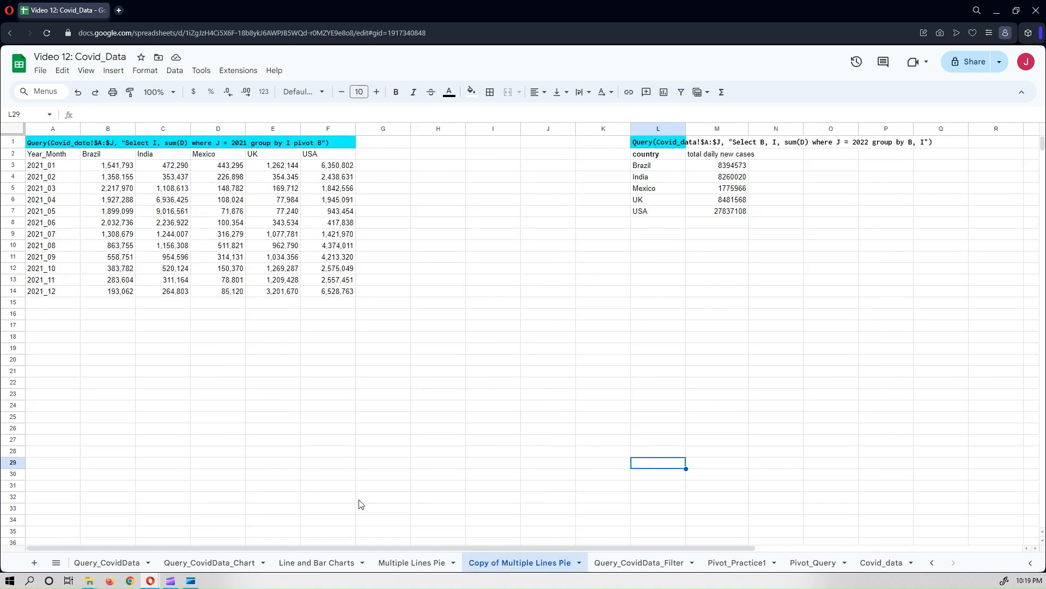
Examine the QUERY formula and the monthly 2021 new-cases table by country in columns A to F.
click(34, 145)
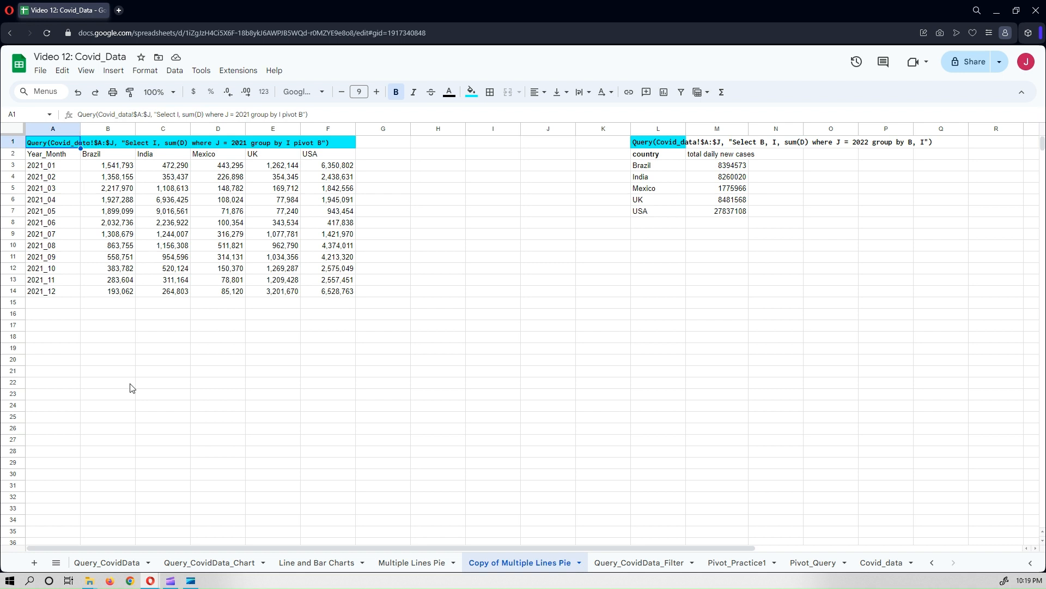
click(146, 360)
click(49, 157)
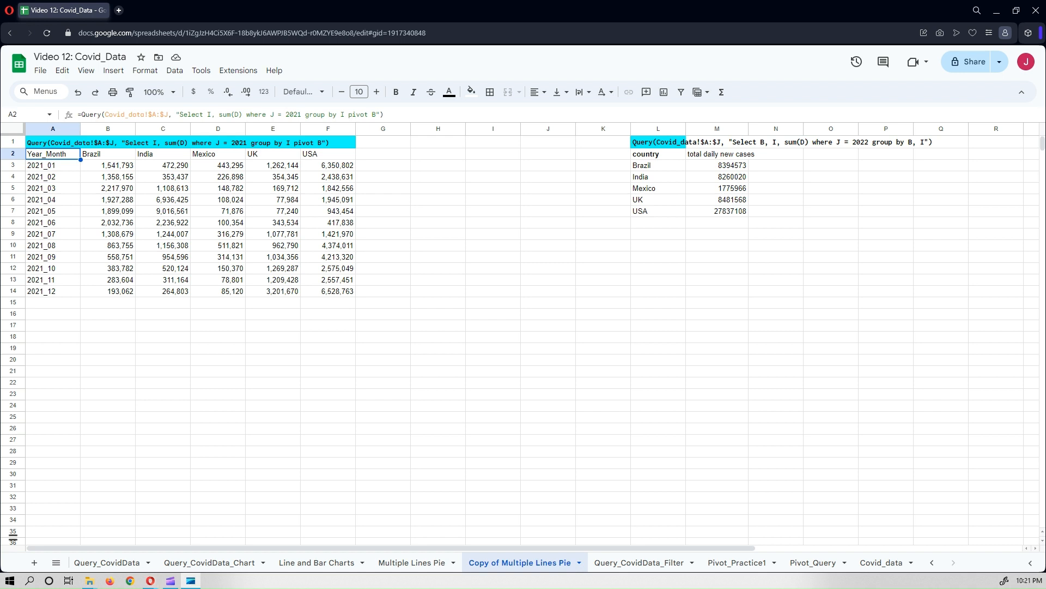
click(381, 190)
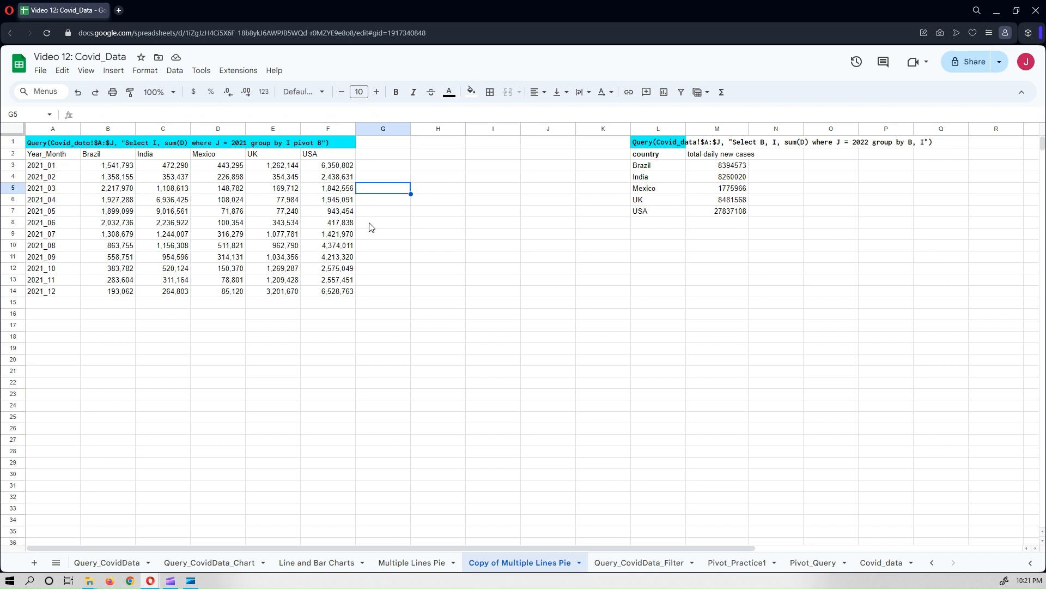
click(122, 169)
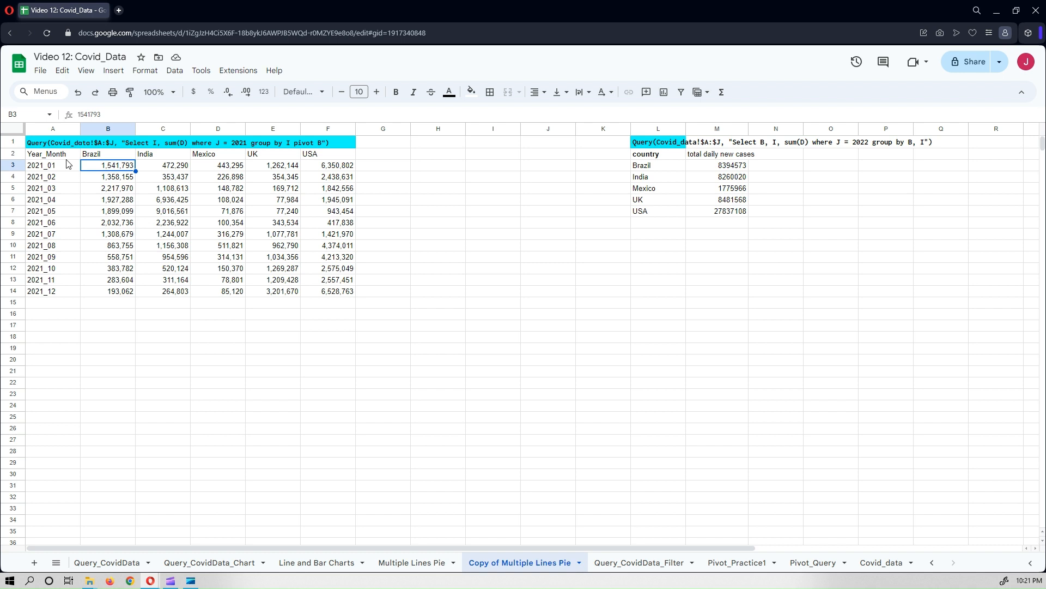
drag(62, 167, 51, 293)
drag(96, 156, 325, 157)
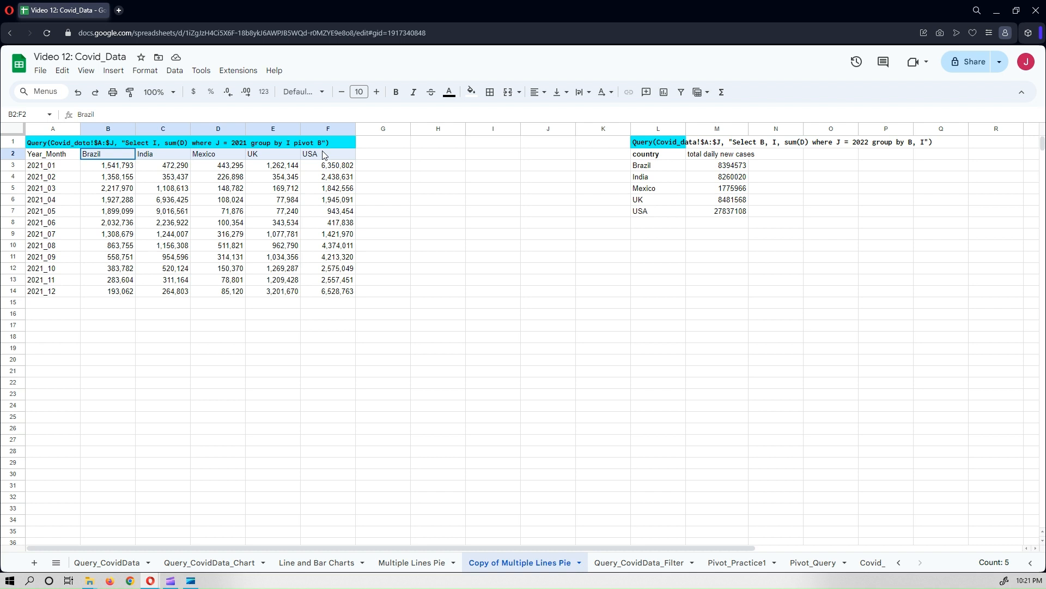
click(117, 167)
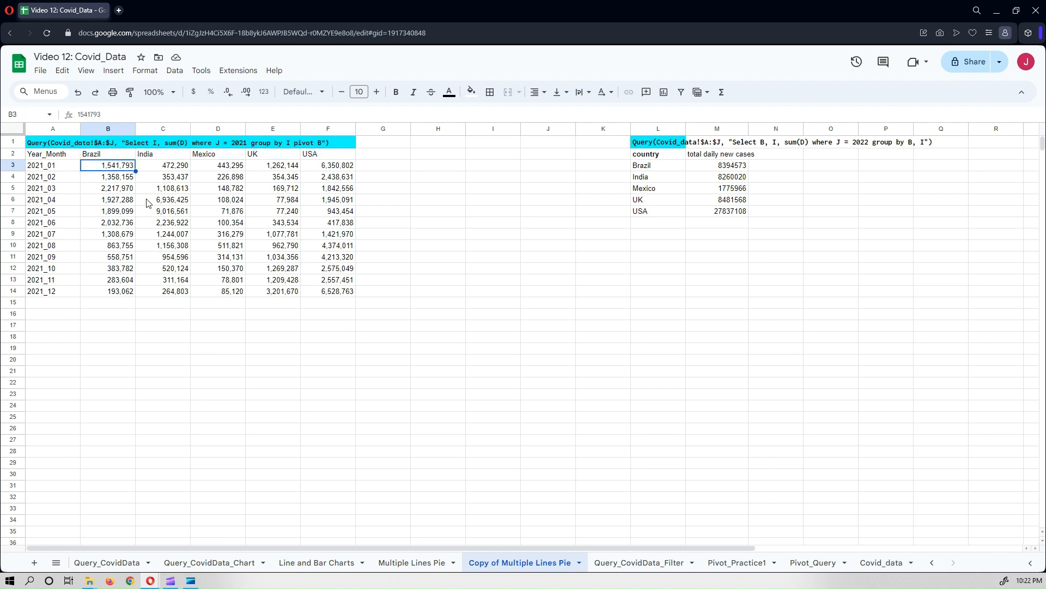
click(60, 159)
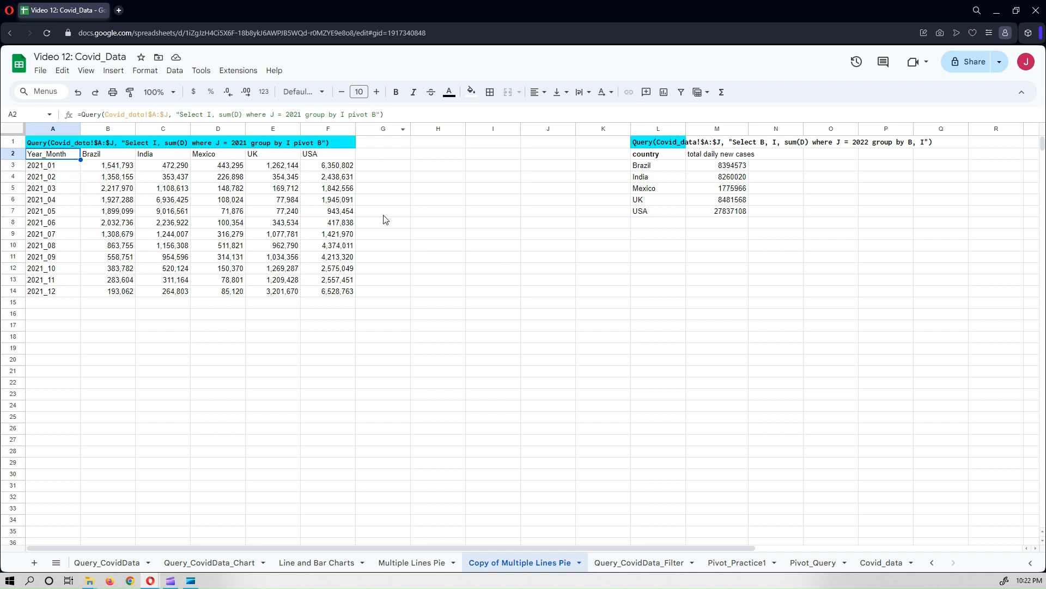
click(400, 214)
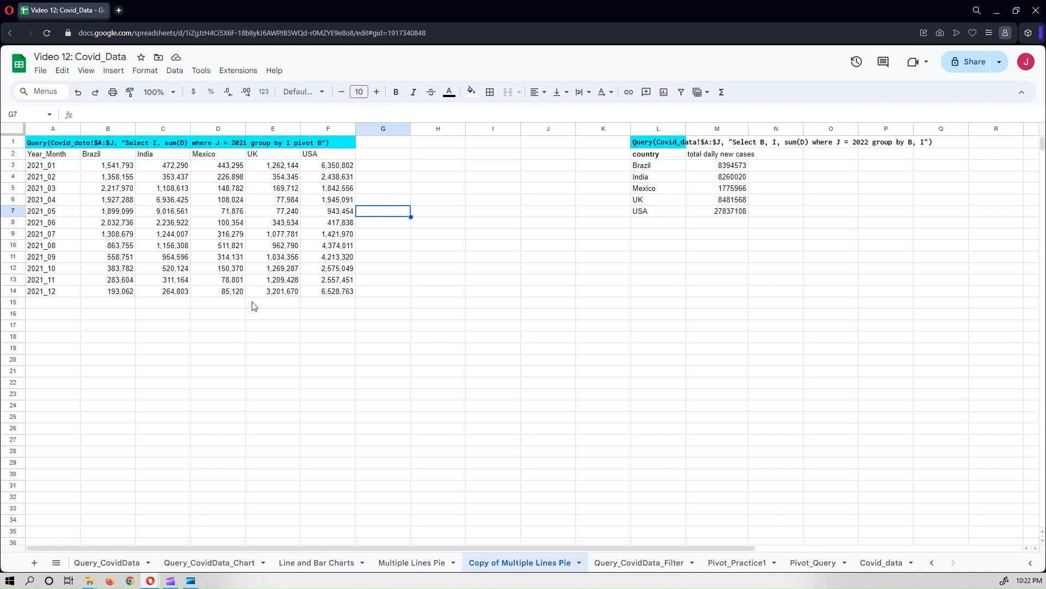
Review the finished line chart on the Multiple Lines Pie sheet for reference.
click(404, 563)
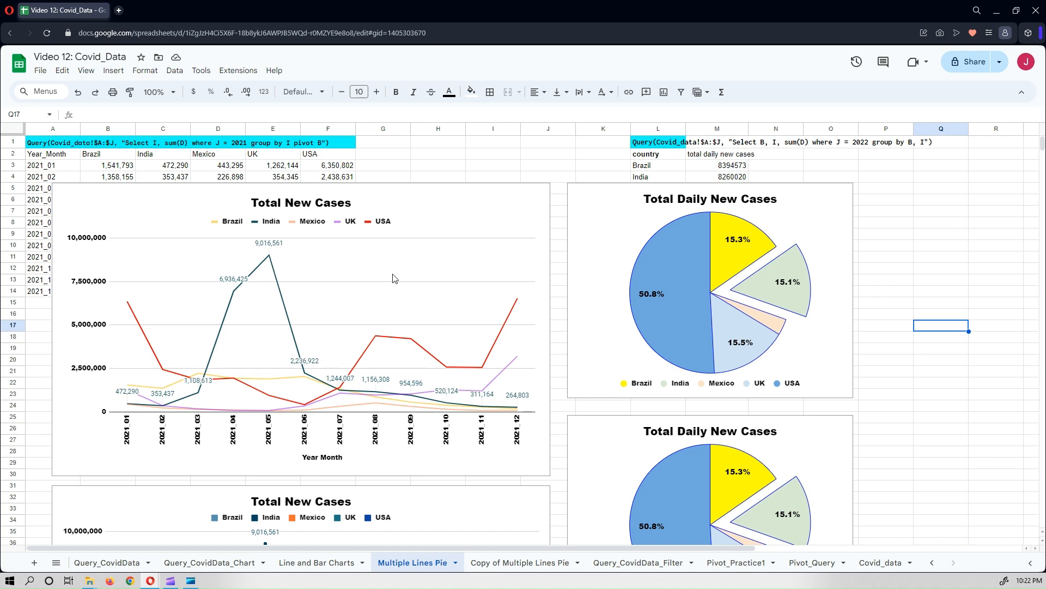
scroll(400, 283, down, 2)
scroll(399, 283, down, 1)
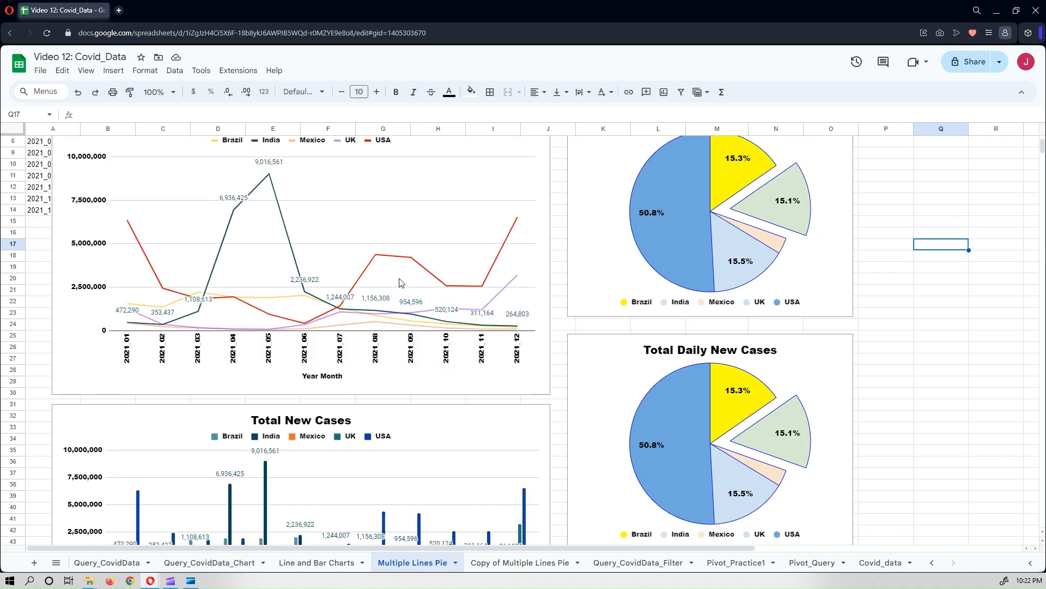
scroll(400, 283, up, 2)
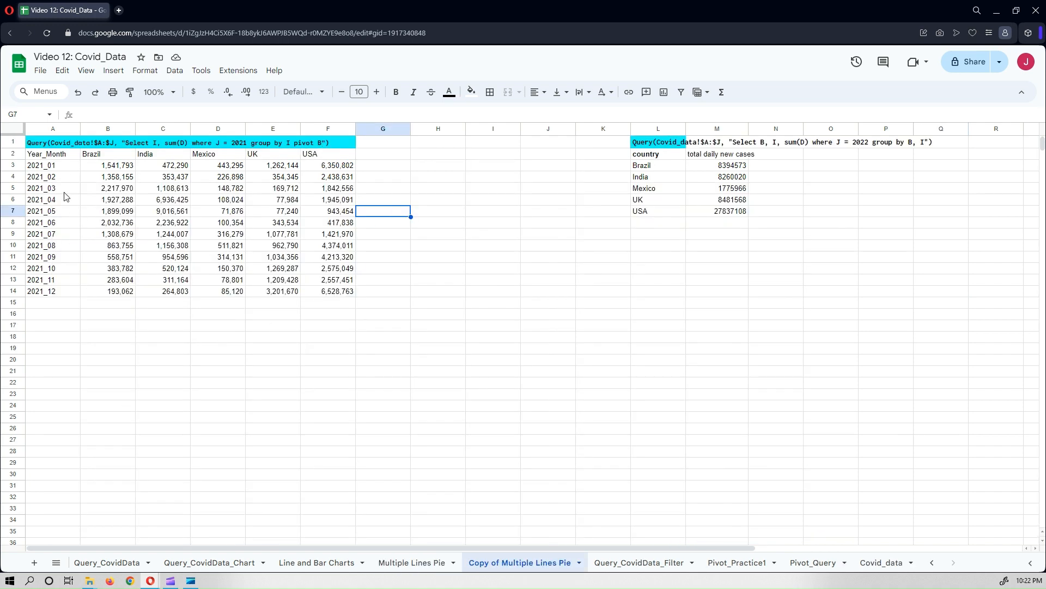
Insert a chart from the range A2:F14 on the Copy of Multiple Lines Pie sheet.
drag(52, 155, 335, 294)
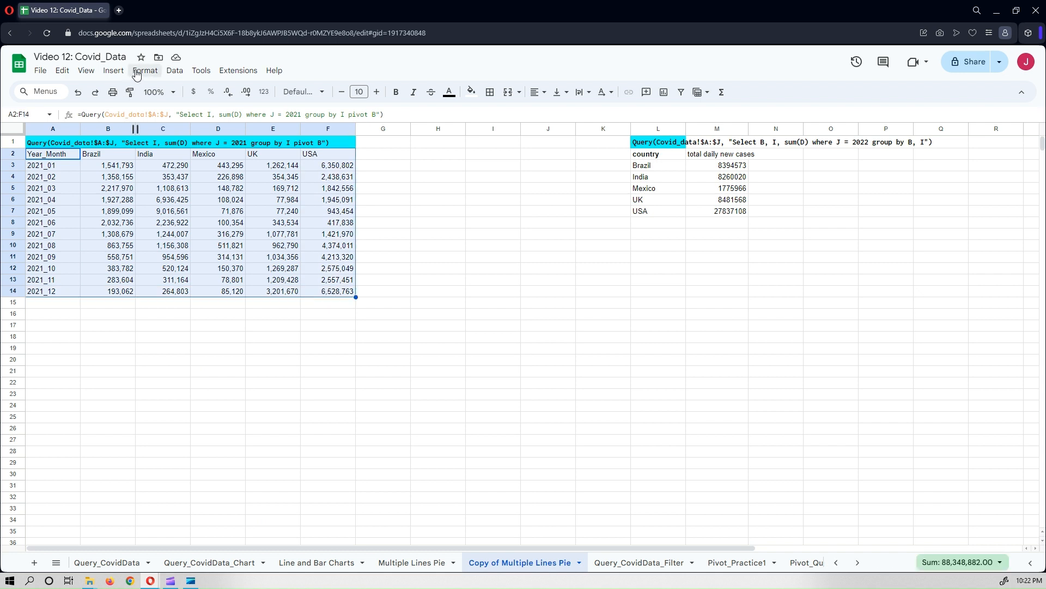
click(112, 71)
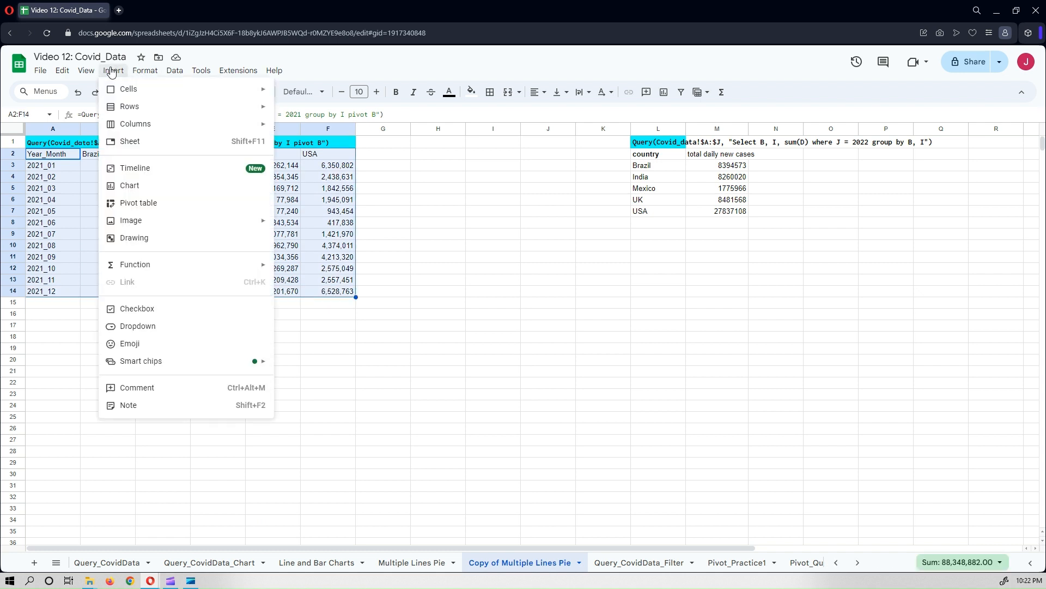
click(134, 186)
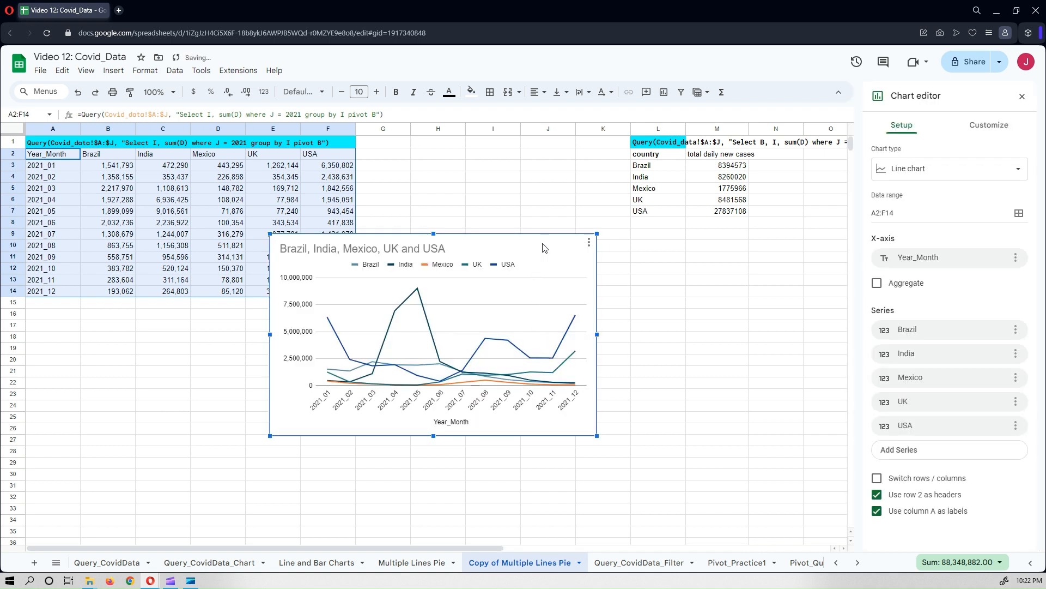
Move the new chart beside the table and enlarge it.
drag(543, 248, 429, 259)
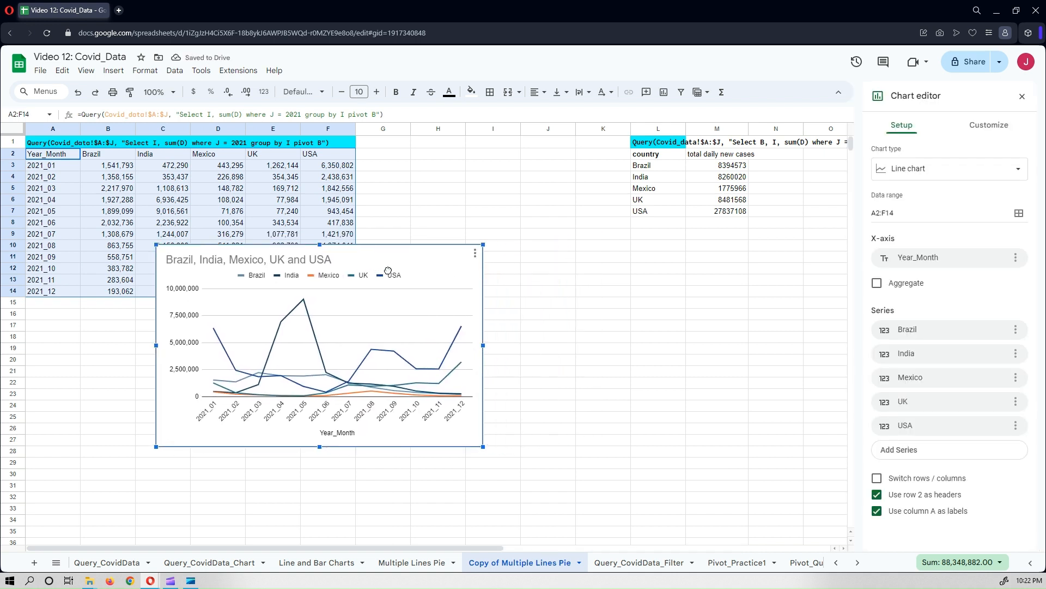
drag(483, 447, 563, 497)
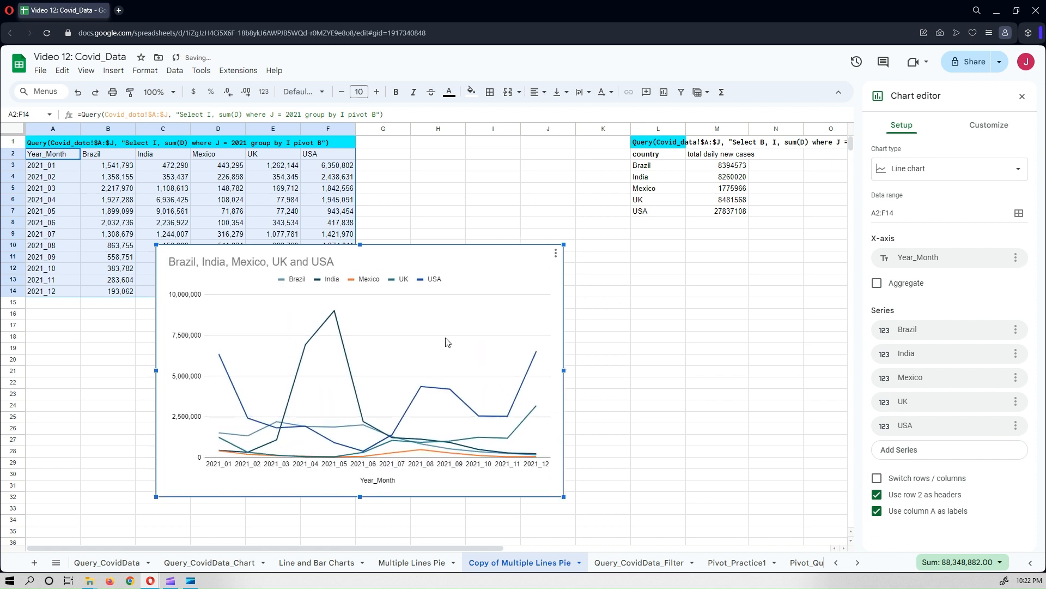
drag(473, 253, 407, 220)
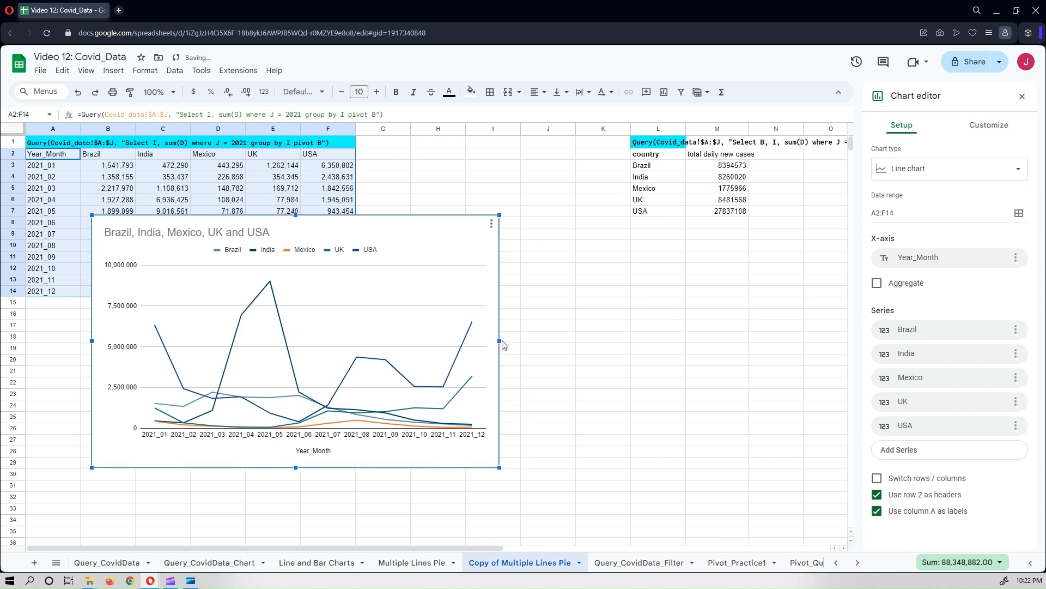
drag(499, 341, 513, 342)
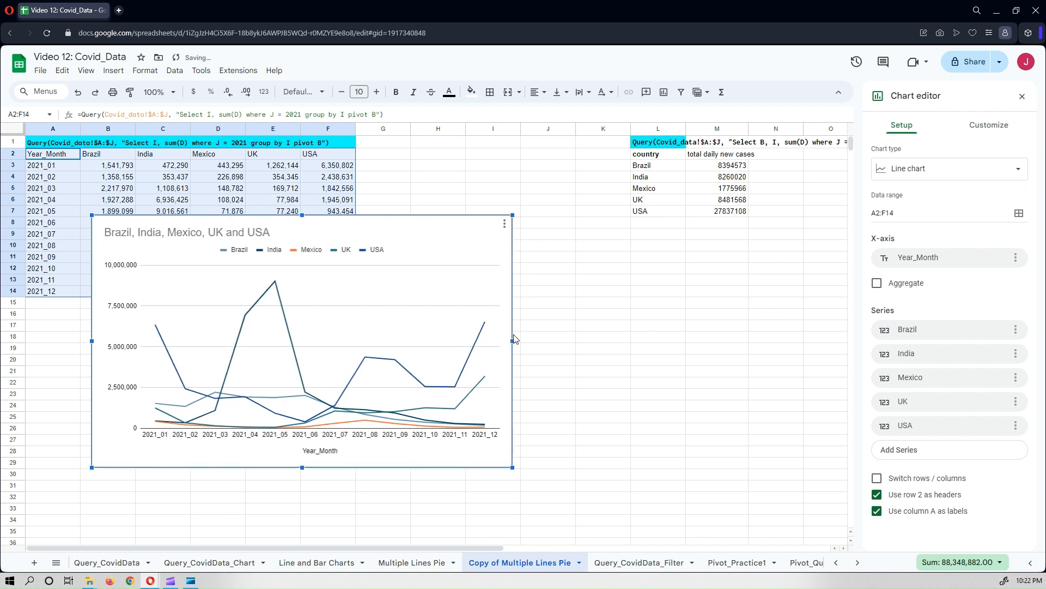
Try the Smooth line chart type and switch back to the standard Line chart.
click(915, 173)
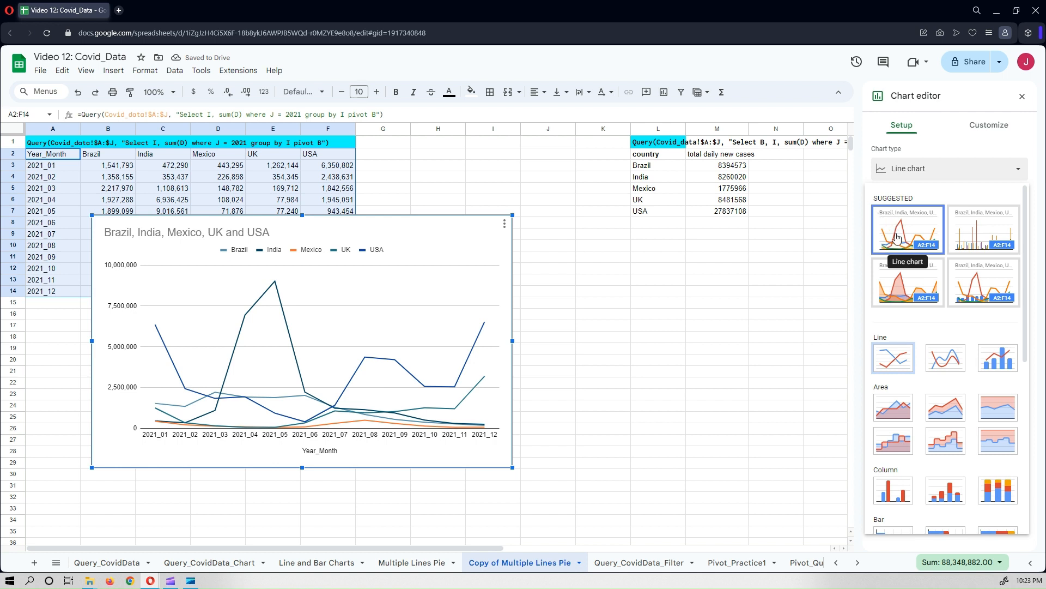
click(949, 364)
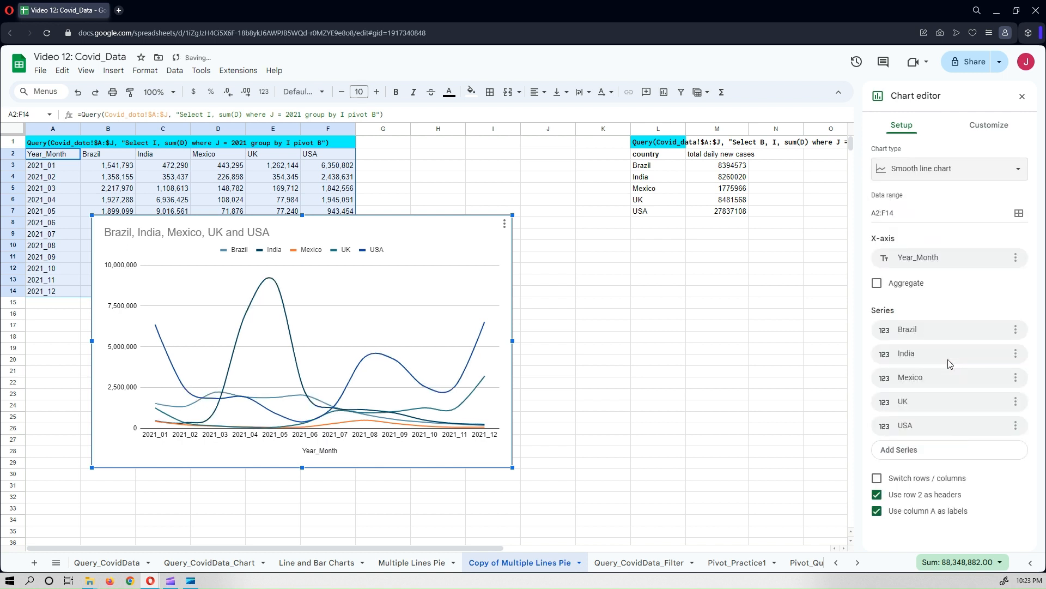
click(903, 180)
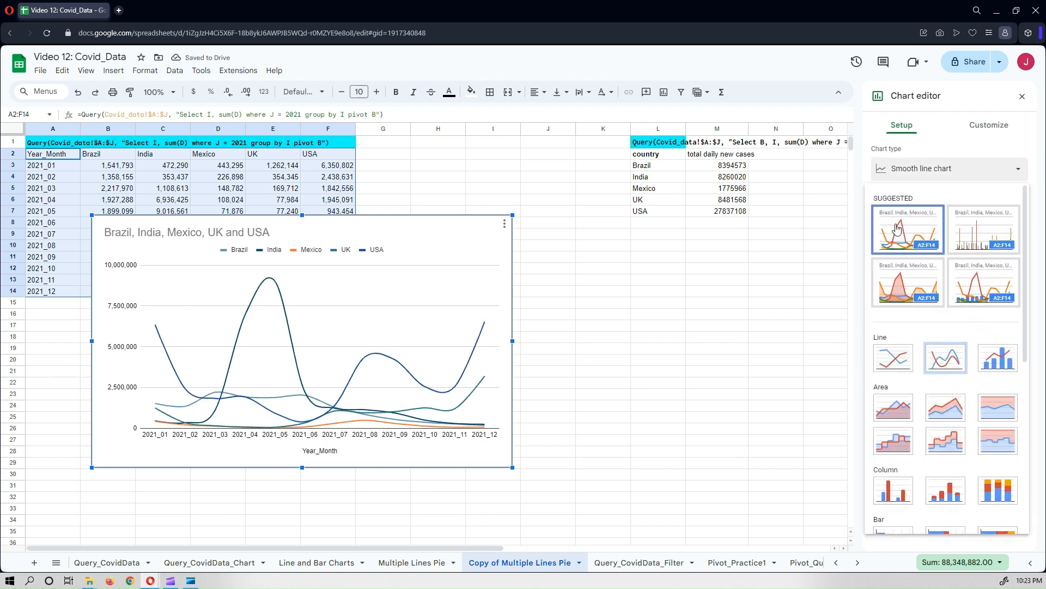
click(885, 356)
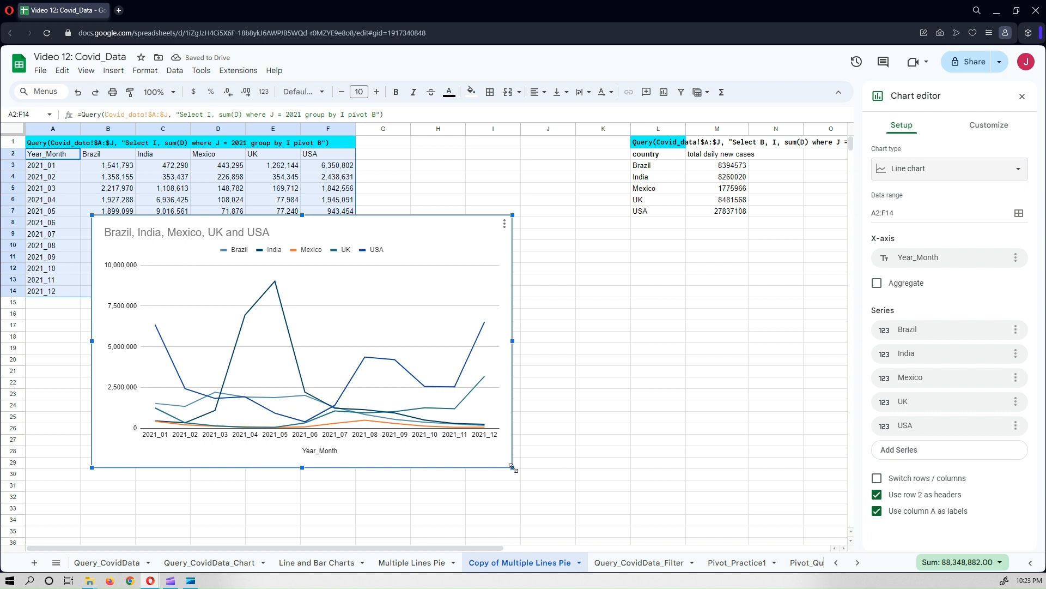
Enlarge and reposition the chart, and set its chart style font to Wide.
drag(513, 467, 558, 495)
drag(471, 223, 433, 198)
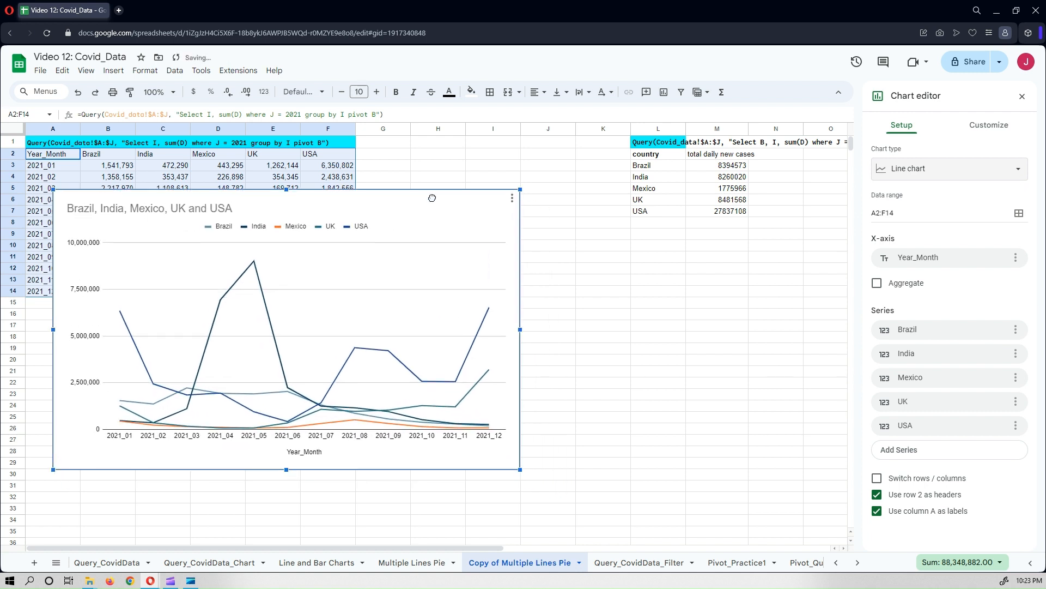
click(980, 131)
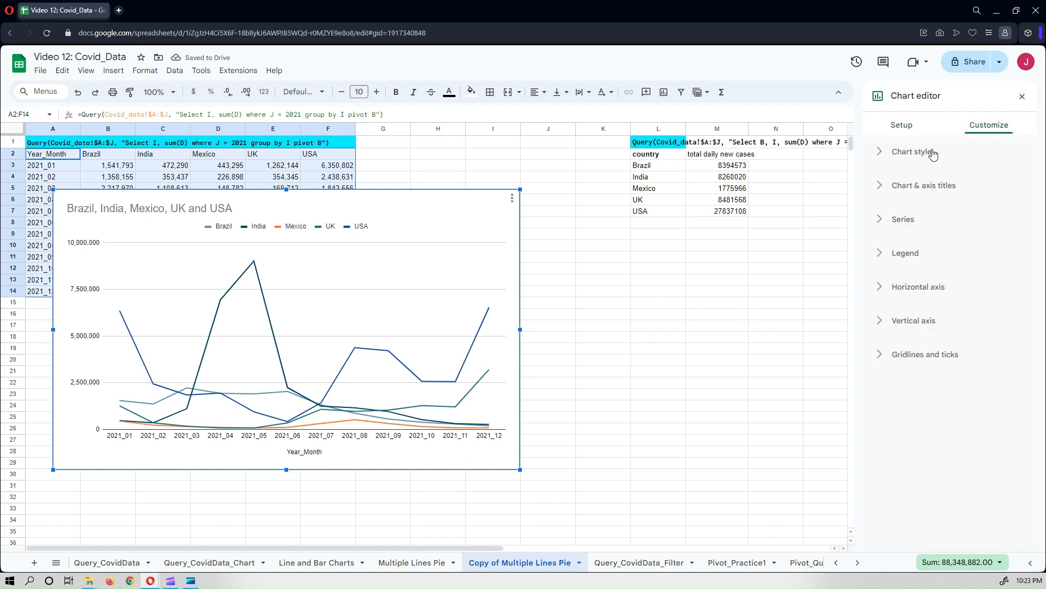
click(928, 154)
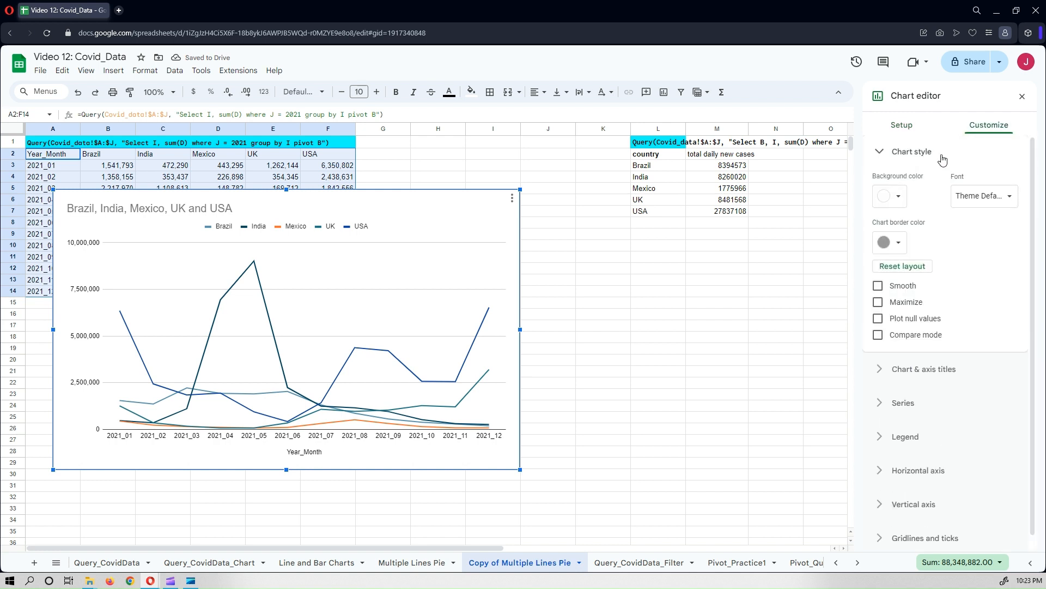
click(988, 199)
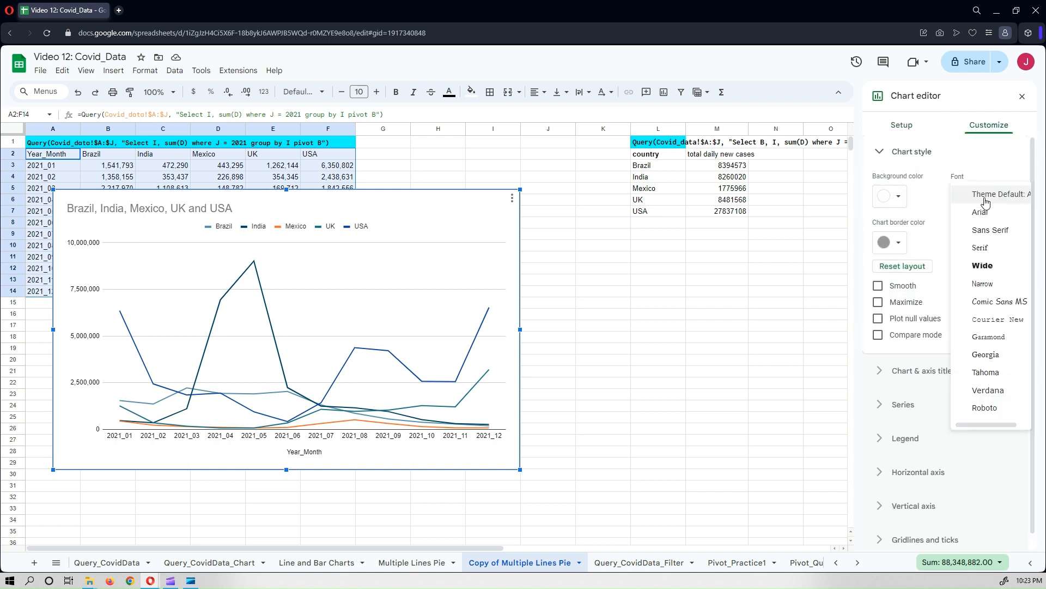
click(988, 267)
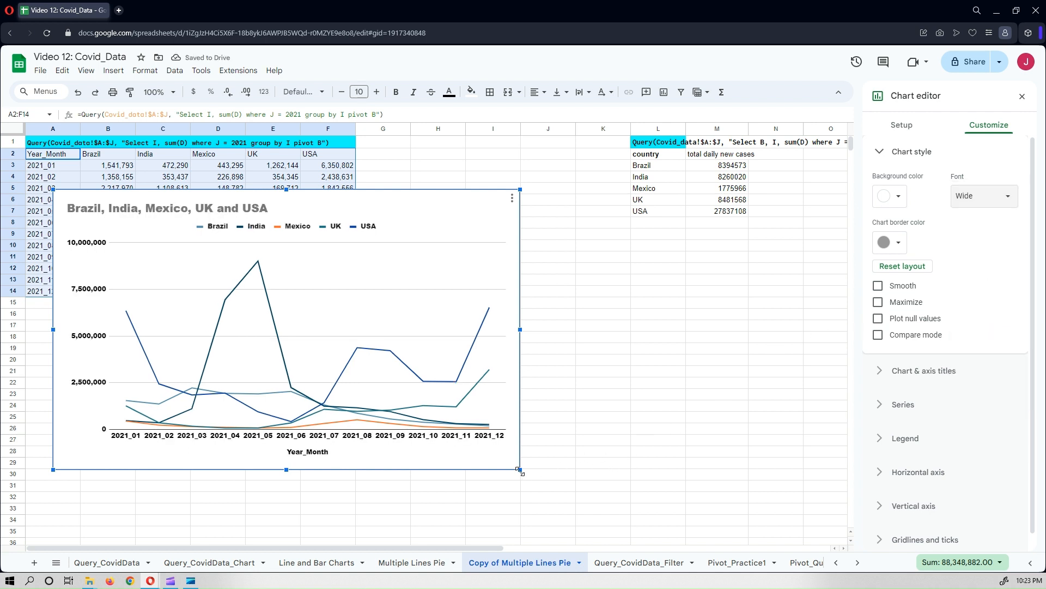
Enlarge the chart slightly and move it higher on the sheet.
drag(527, 480, 558, 498)
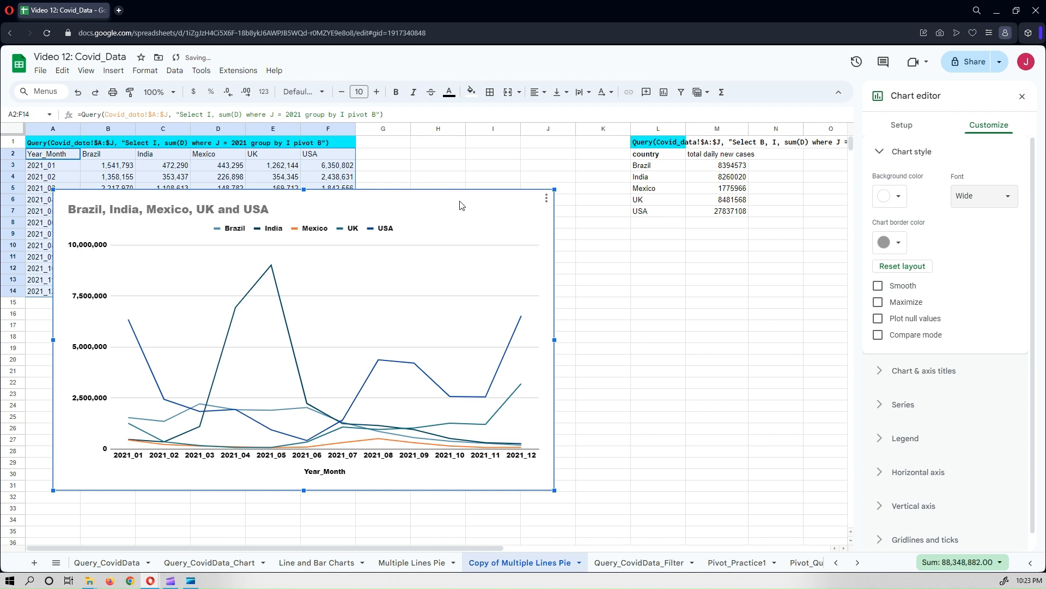
drag(461, 198, 464, 171)
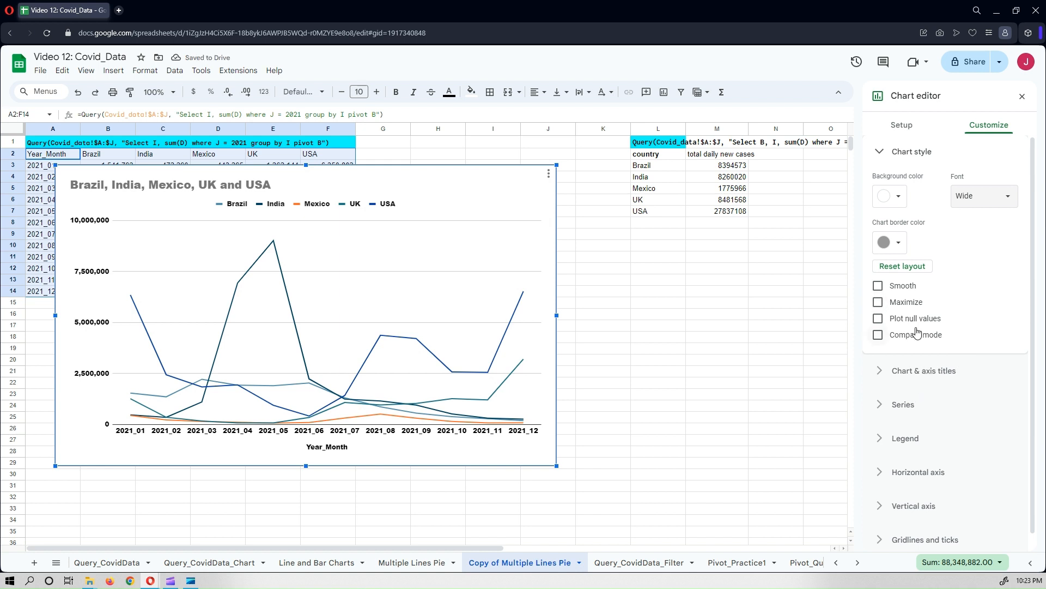
Rename the chart title to "Total daily new cases by year month".
click(257, 187)
click(256, 185)
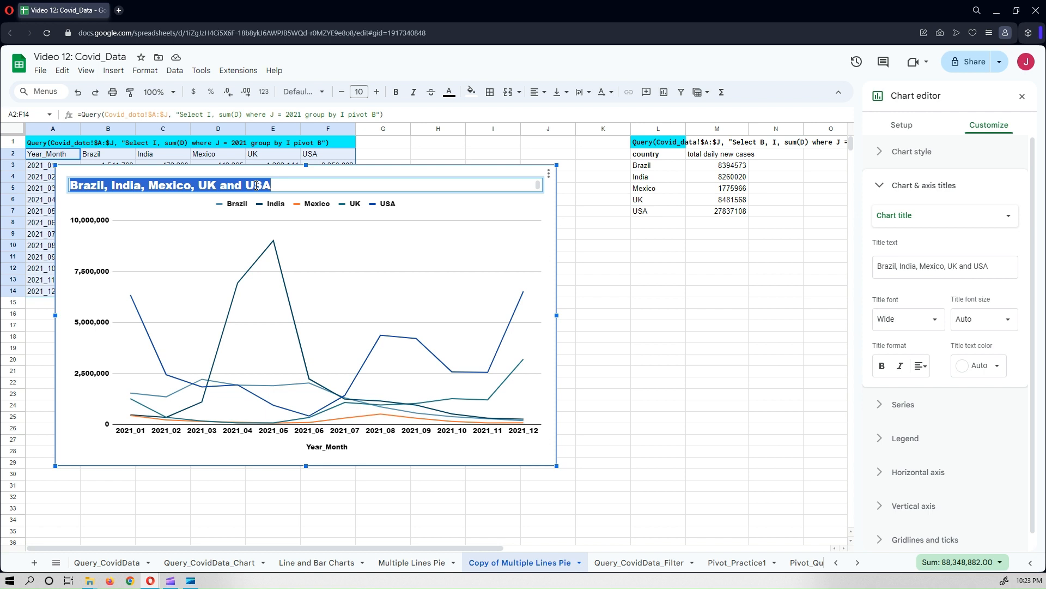
text(Total )
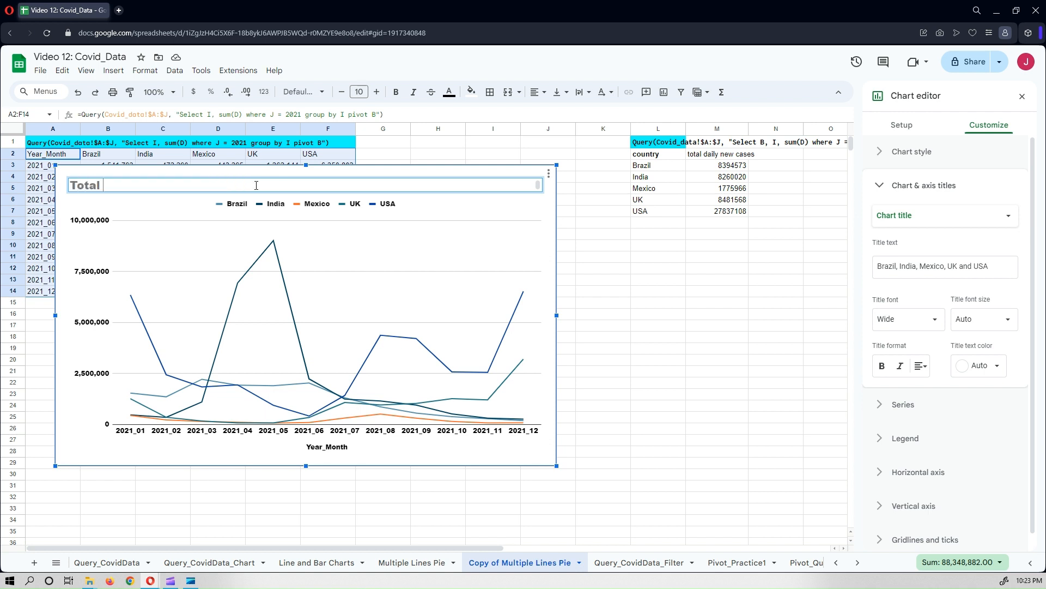
text(daily new cases)
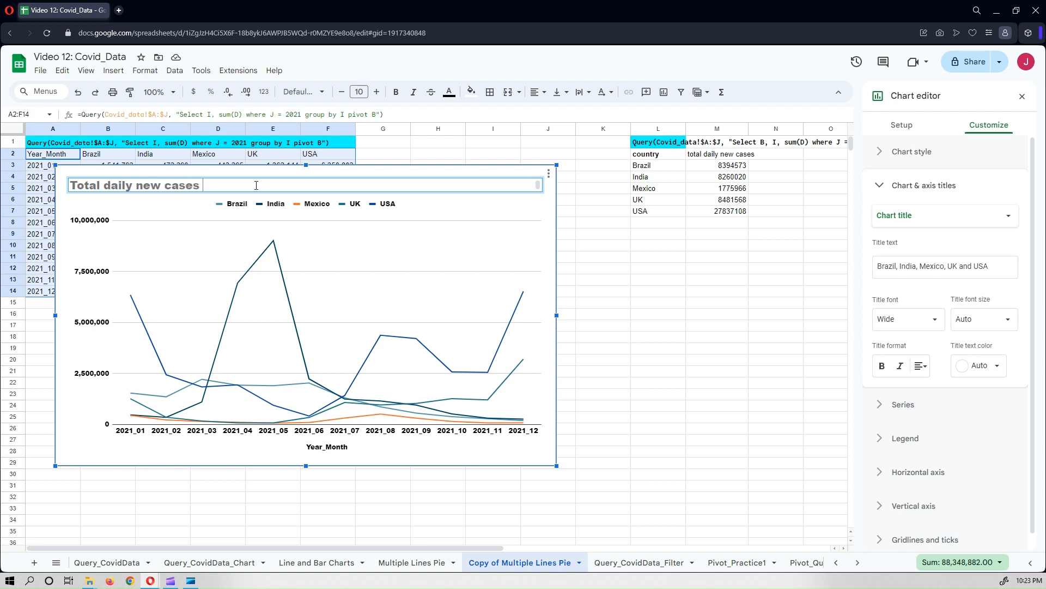
text( by year month)
Make the whole chart title bold and center-aligned.
key(ctrl+a)
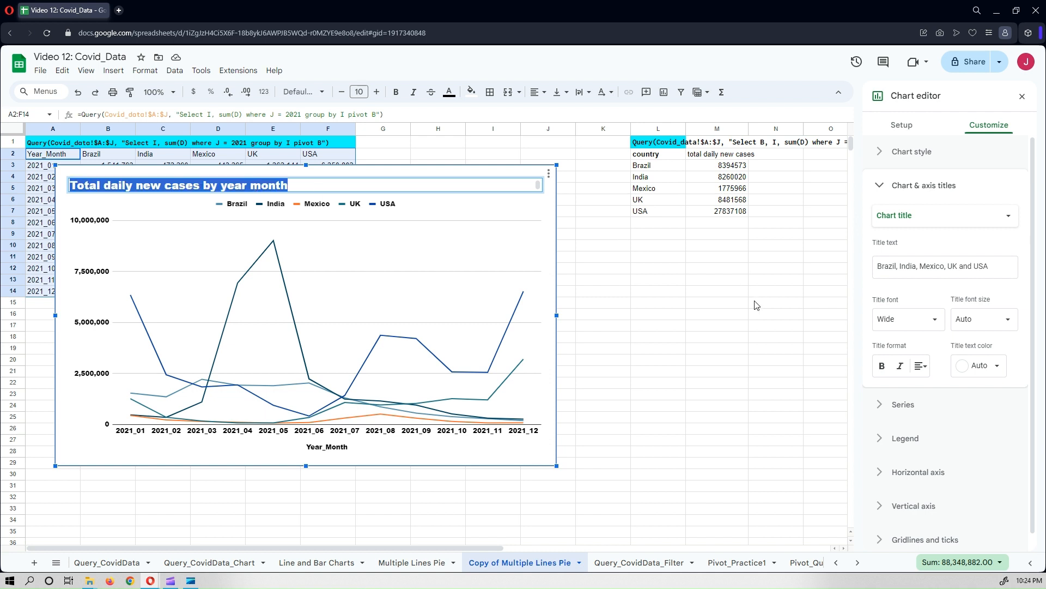
click(882, 365)
click(921, 367)
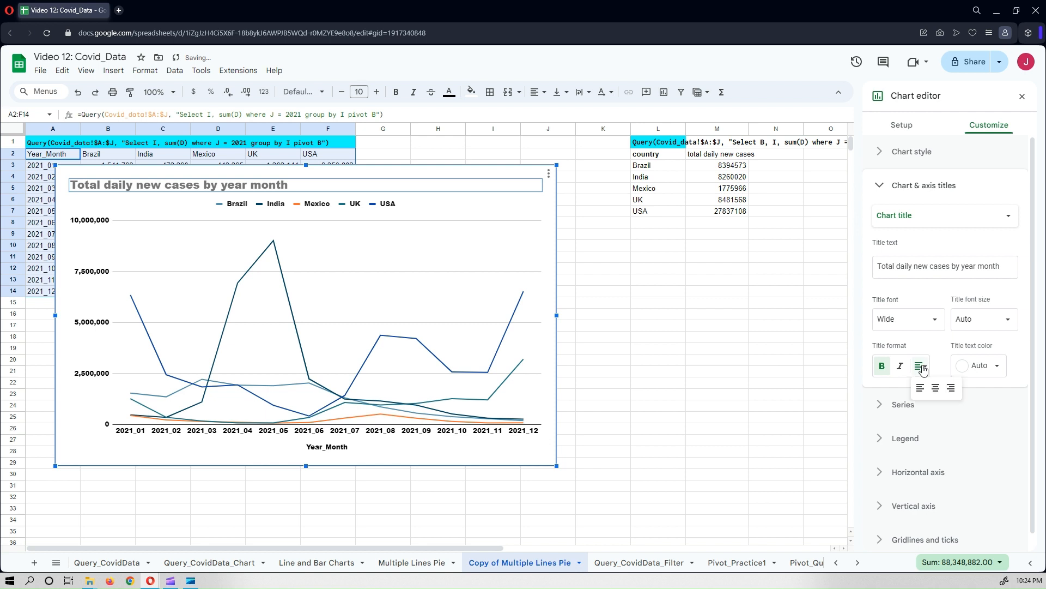
click(936, 387)
Set the chart title text color to blue.
click(994, 366)
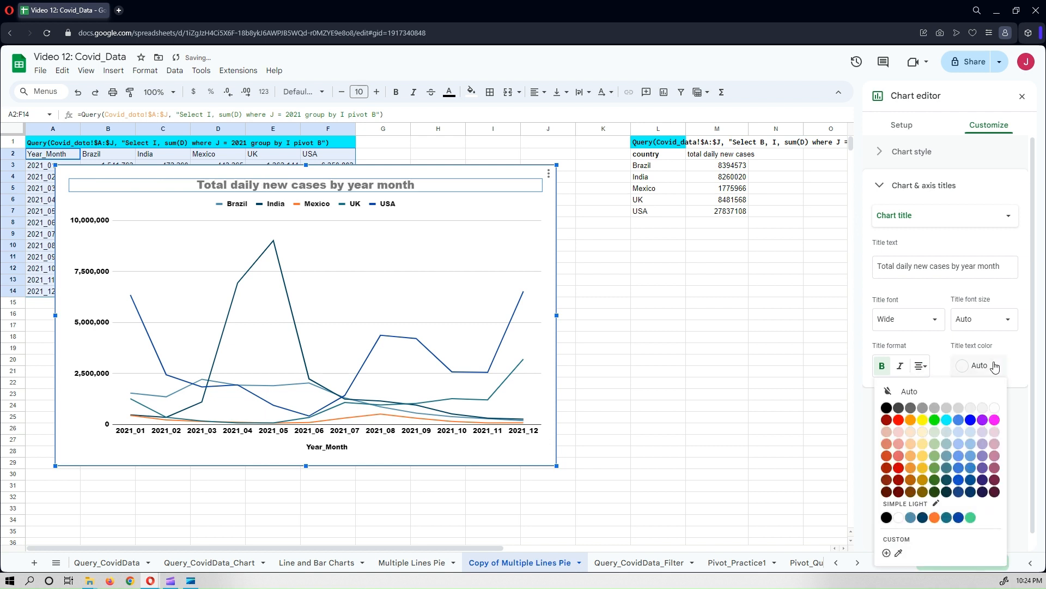
click(886, 408)
click(976, 365)
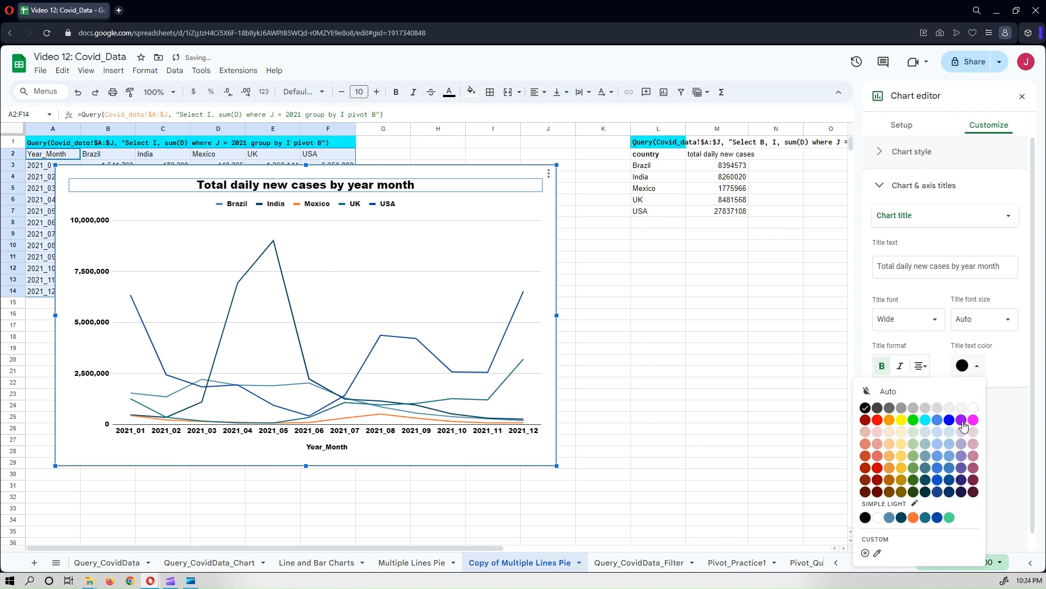
click(949, 420)
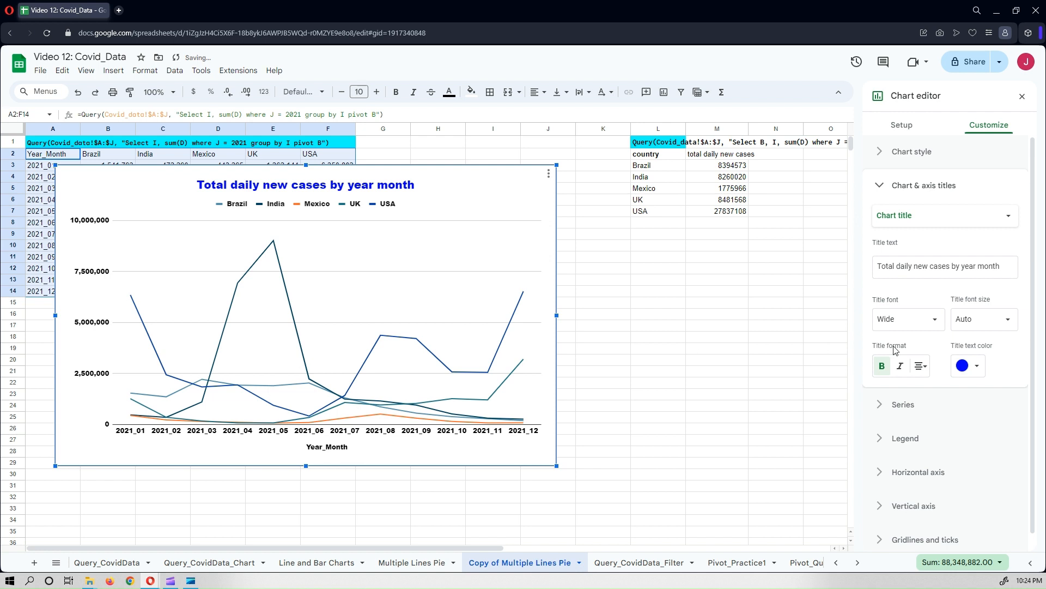
Turn on data labels for all series and switch them off again.
click(915, 405)
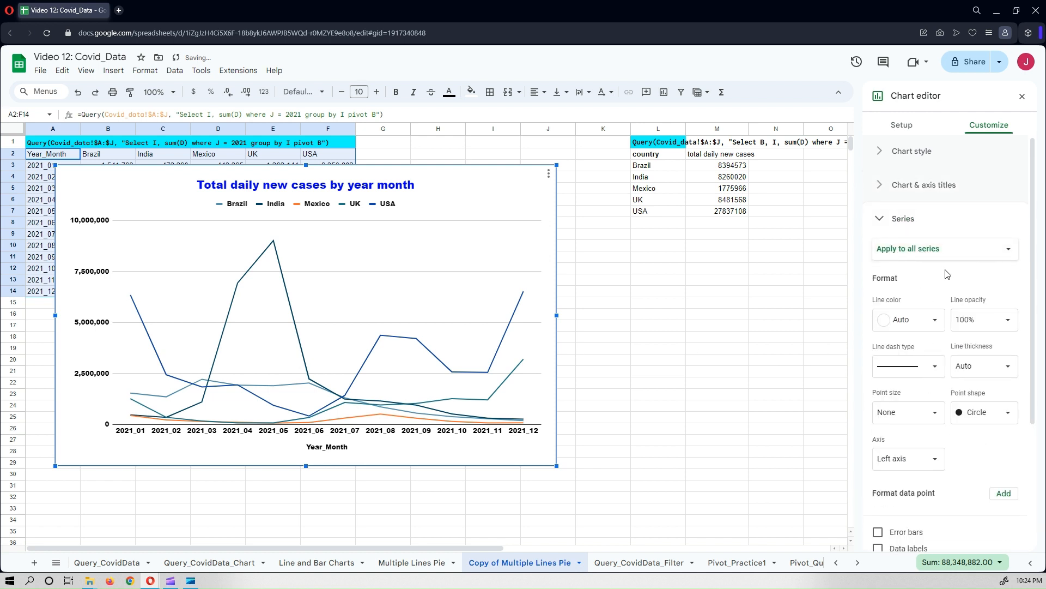
scroll(946, 274, down, 2)
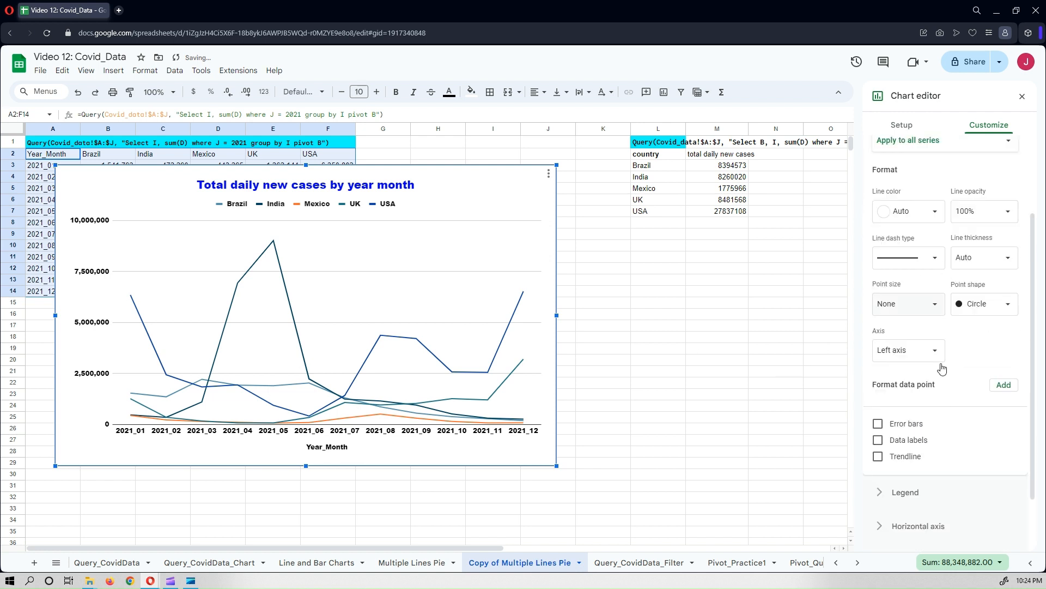
click(878, 440)
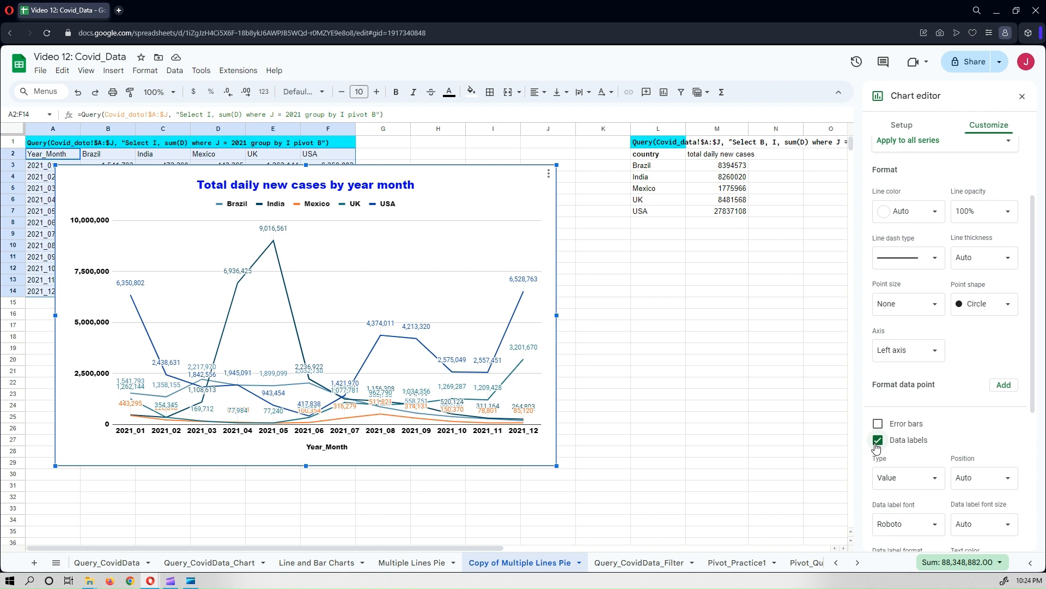
click(877, 441)
scroll(944, 297, up, 2)
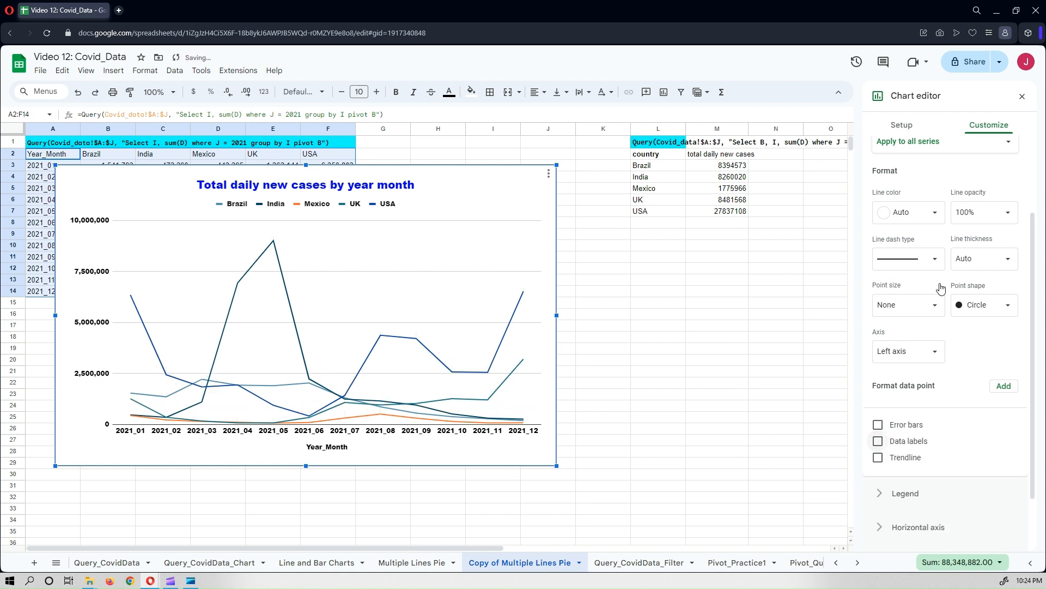
Set the Brazil series line color to orange.
click(927, 248)
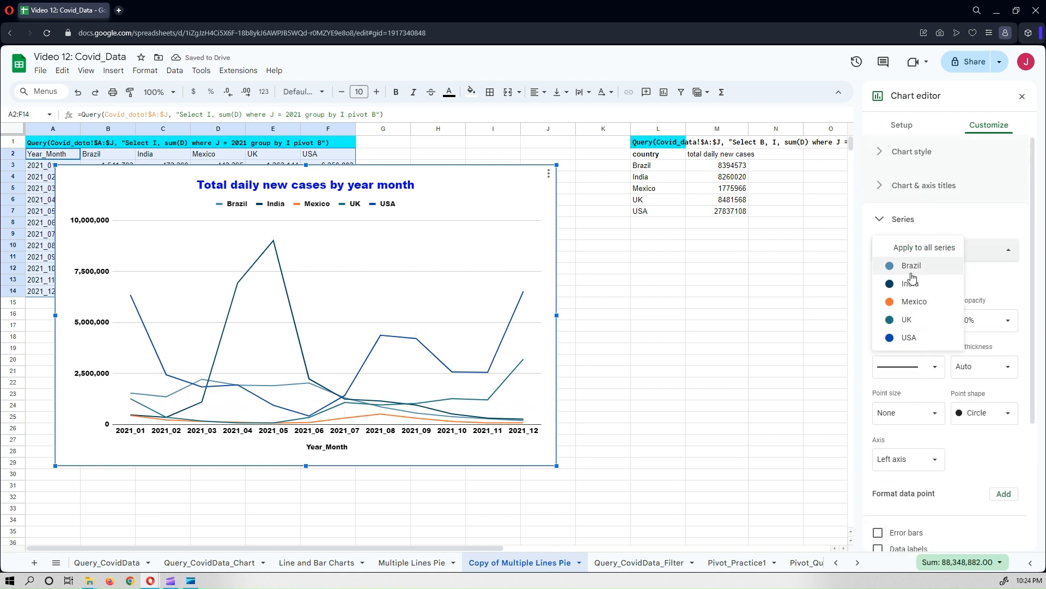
click(913, 268)
scroll(919, 287, down, 1)
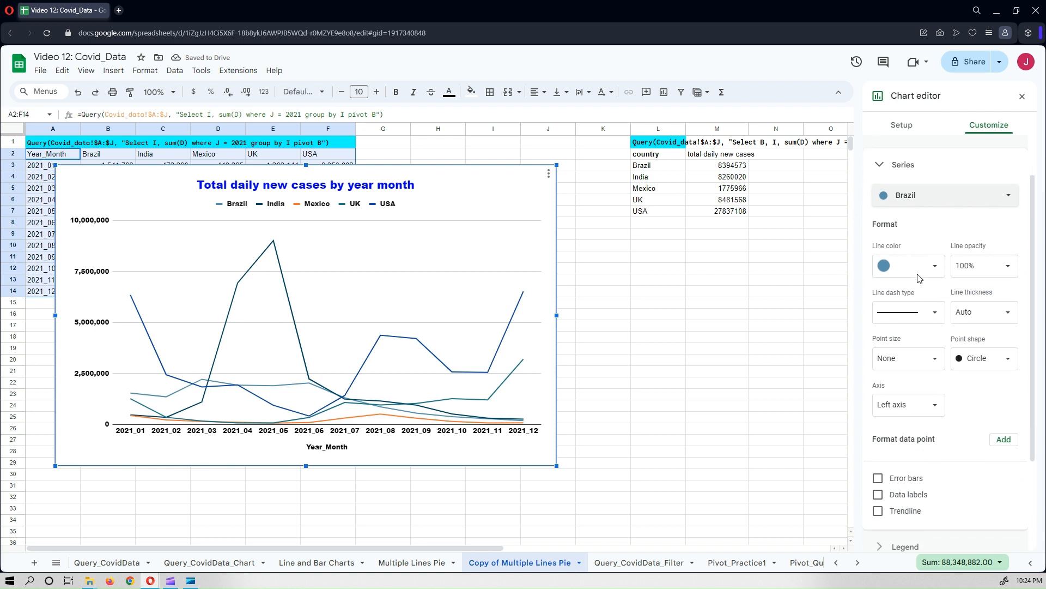
click(910, 274)
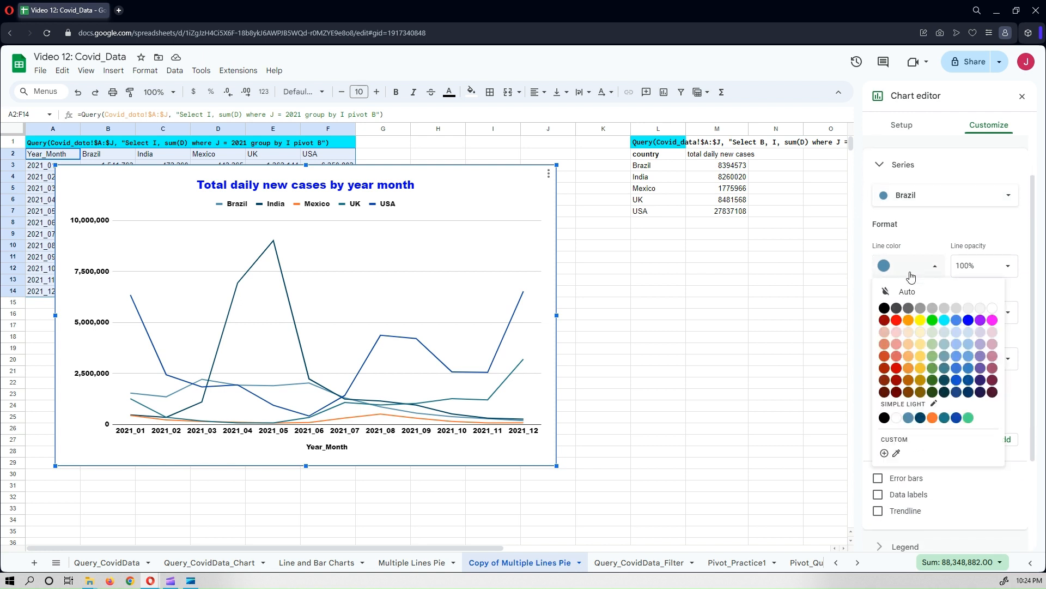
click(908, 320)
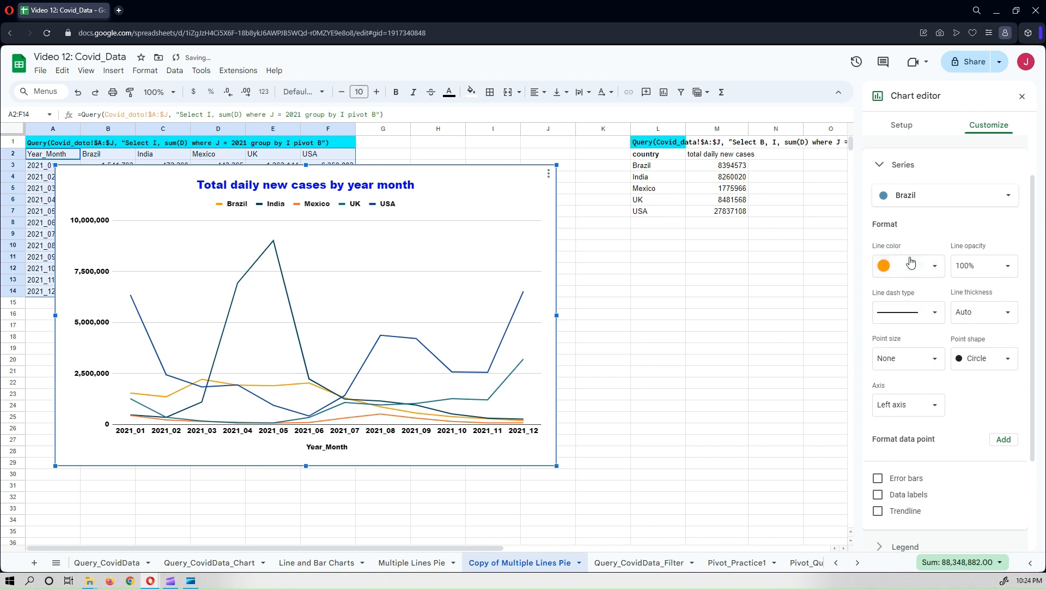
Set the India series line color to green.
click(926, 204)
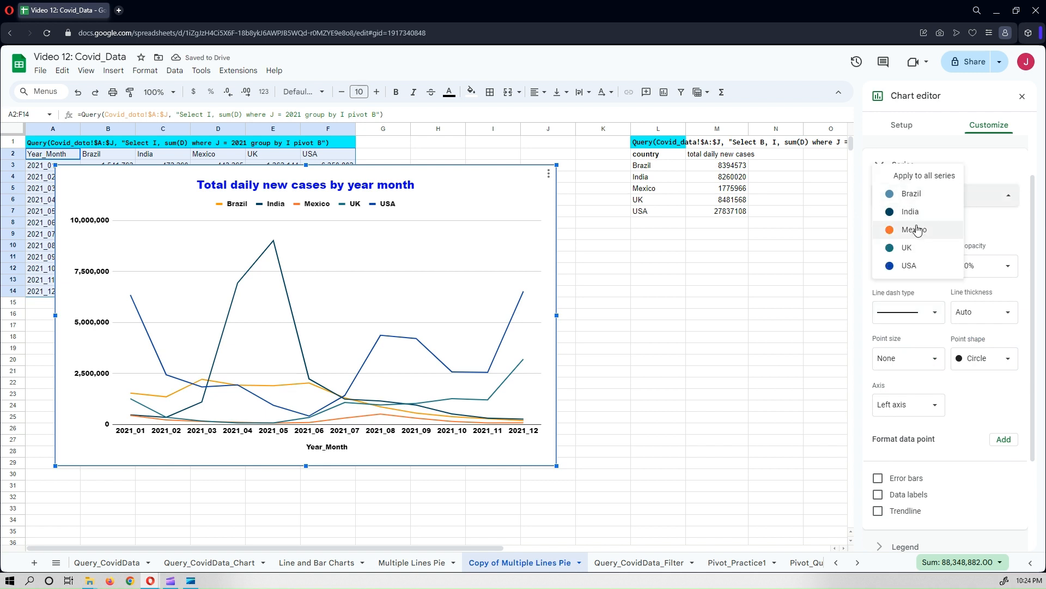
click(910, 212)
click(905, 267)
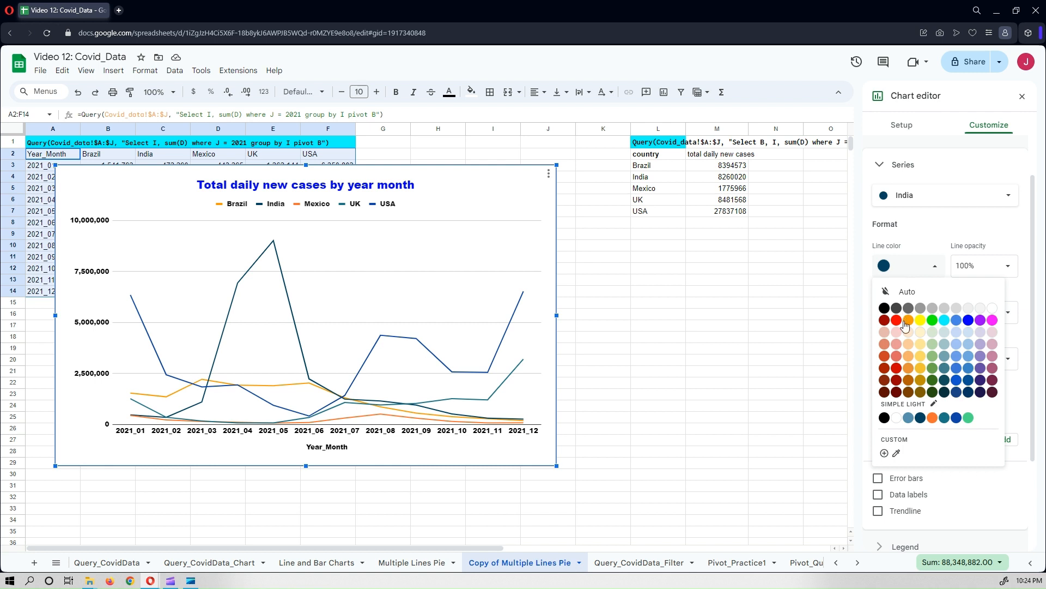
click(933, 369)
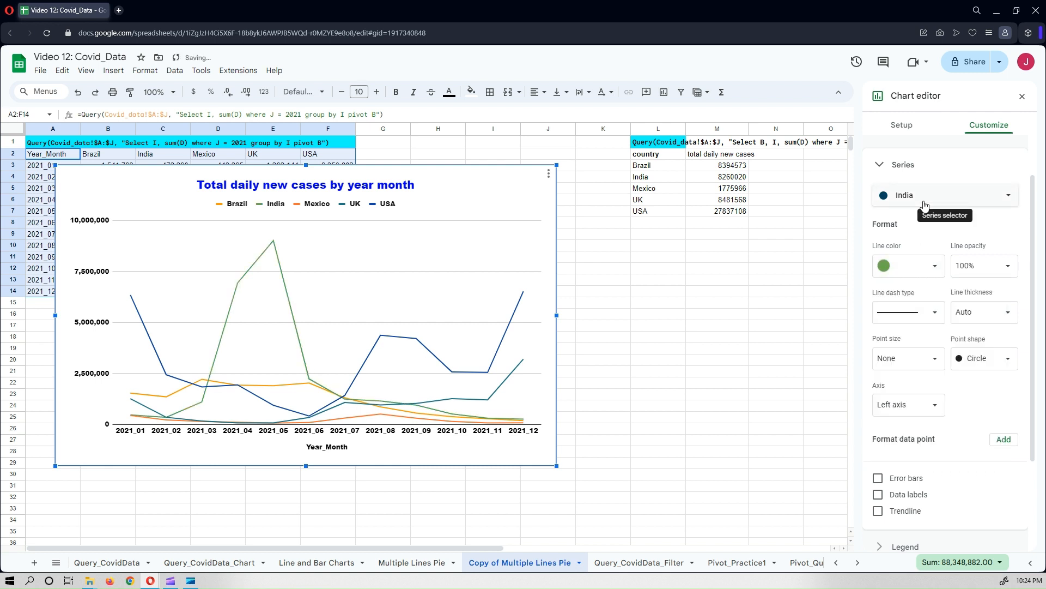
Set the Mexico series line color to blue.
click(925, 205)
click(912, 210)
click(905, 271)
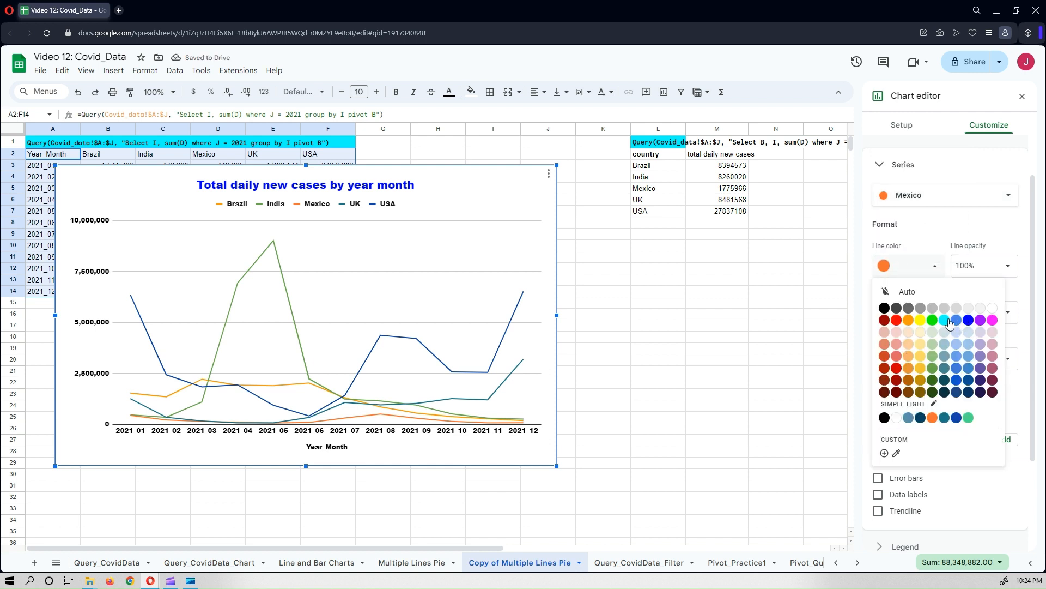
click(968, 320)
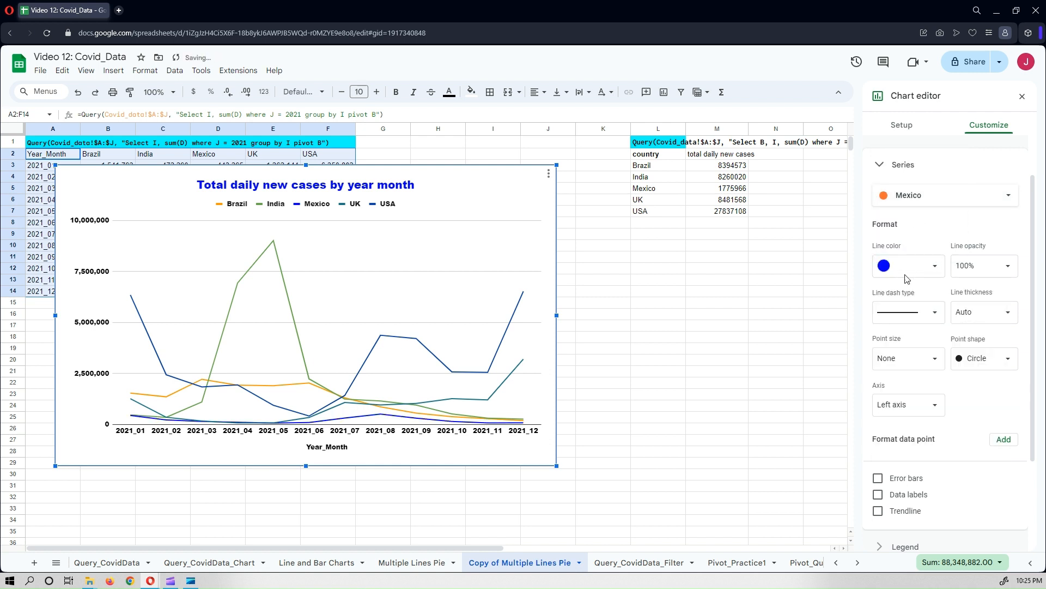
Set the UK series line color to a pale blue-grey.
click(922, 205)
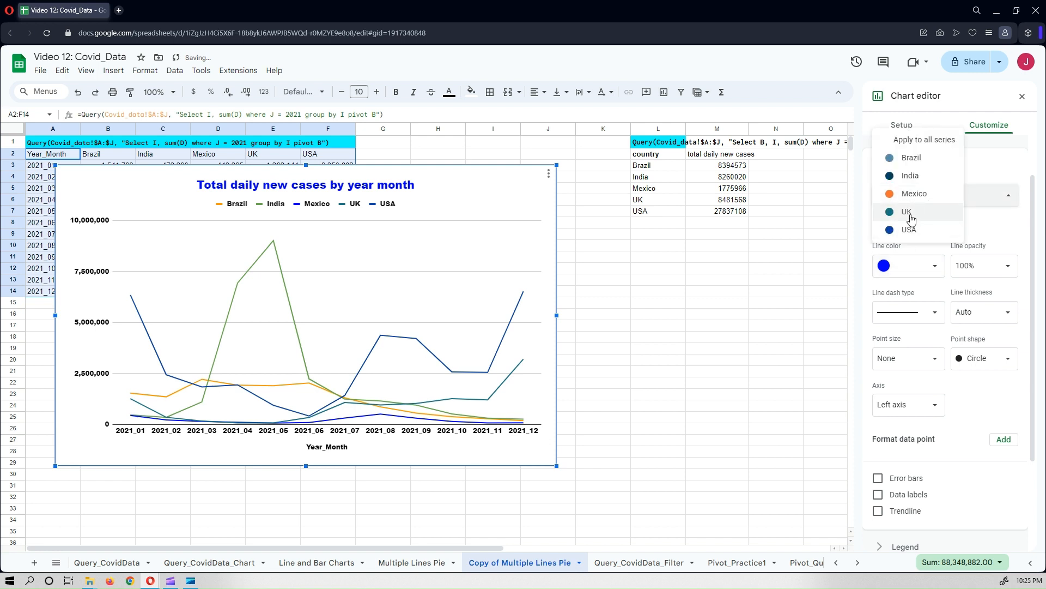
click(911, 215)
click(909, 266)
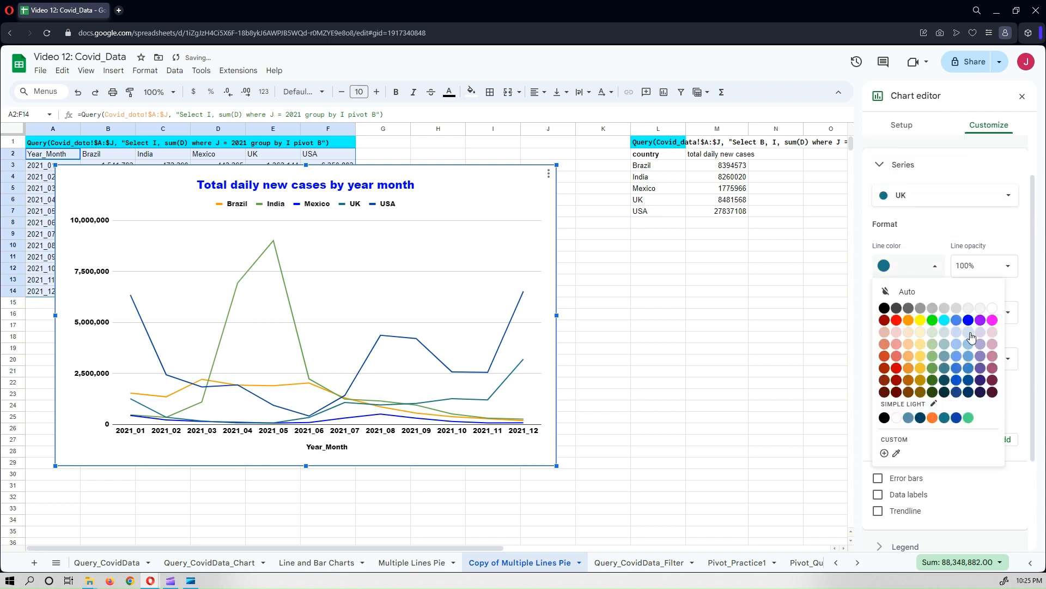
click(970, 332)
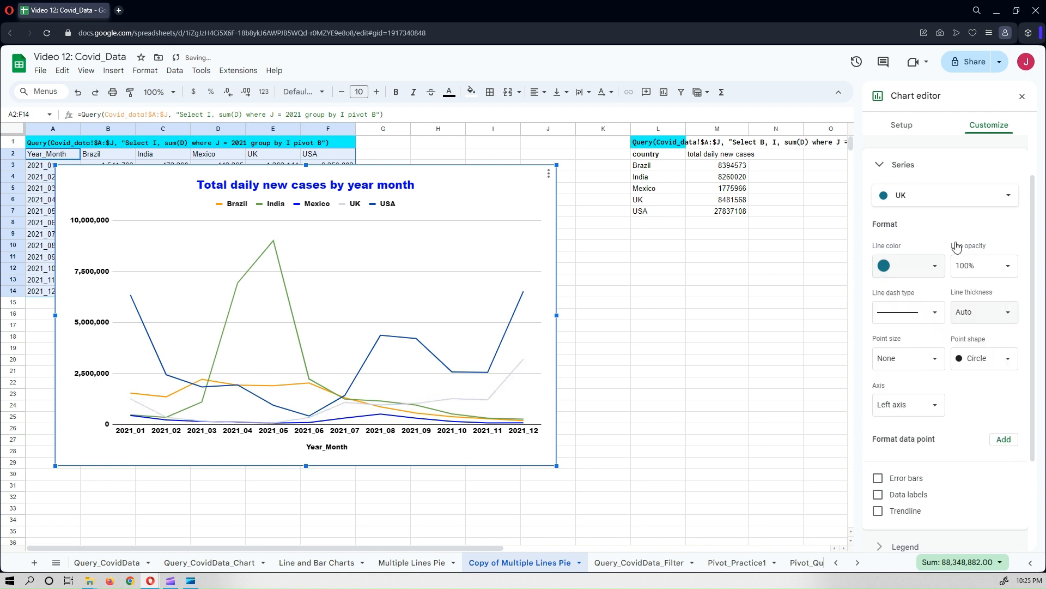
Set the USA series line color to light red.
click(937, 200)
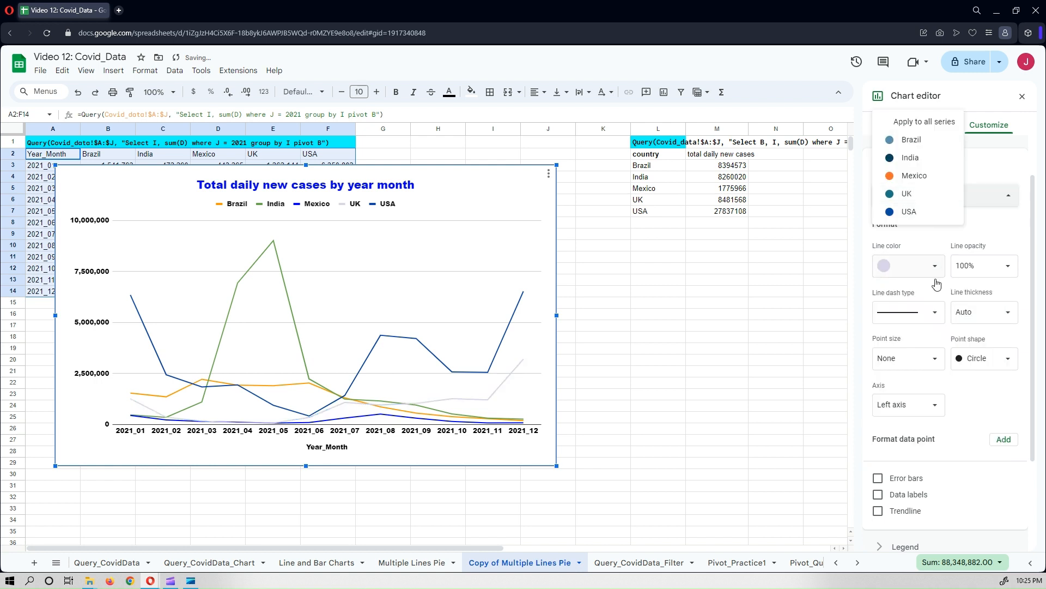
click(910, 214)
click(896, 269)
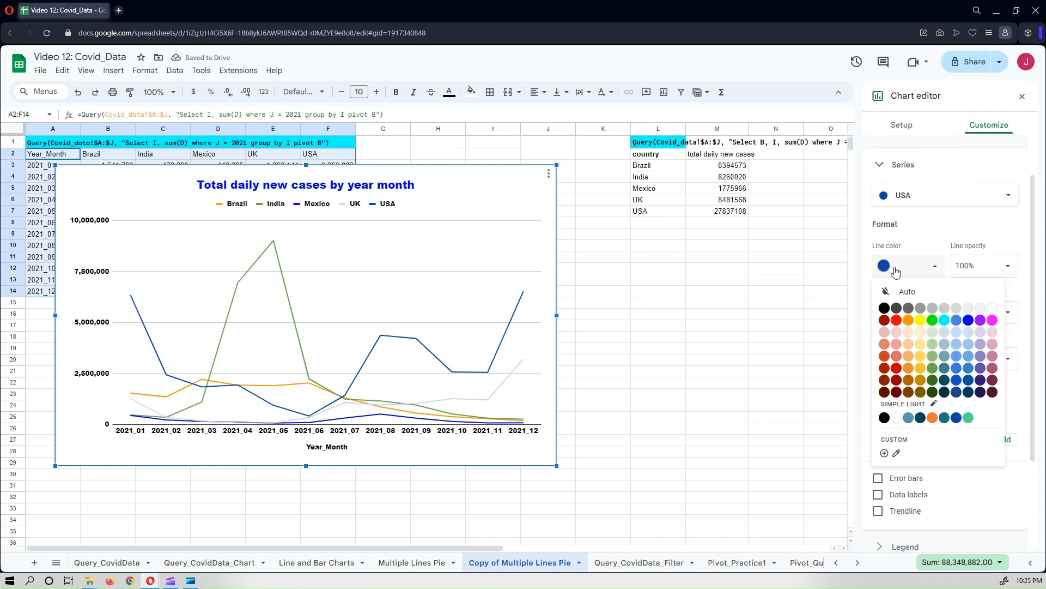
click(896, 357)
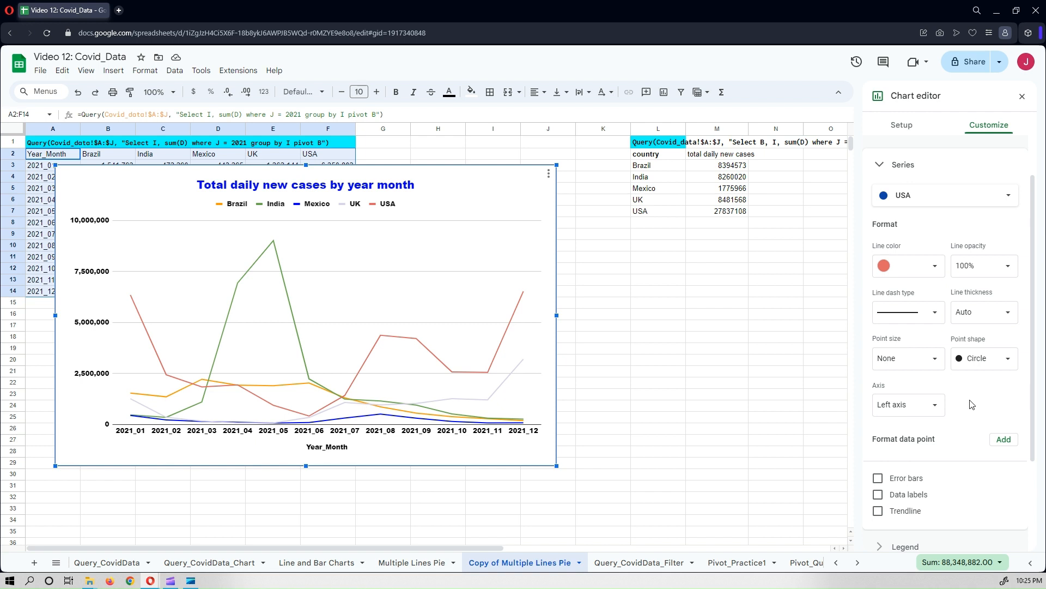
Show data labels for the India series.
click(955, 203)
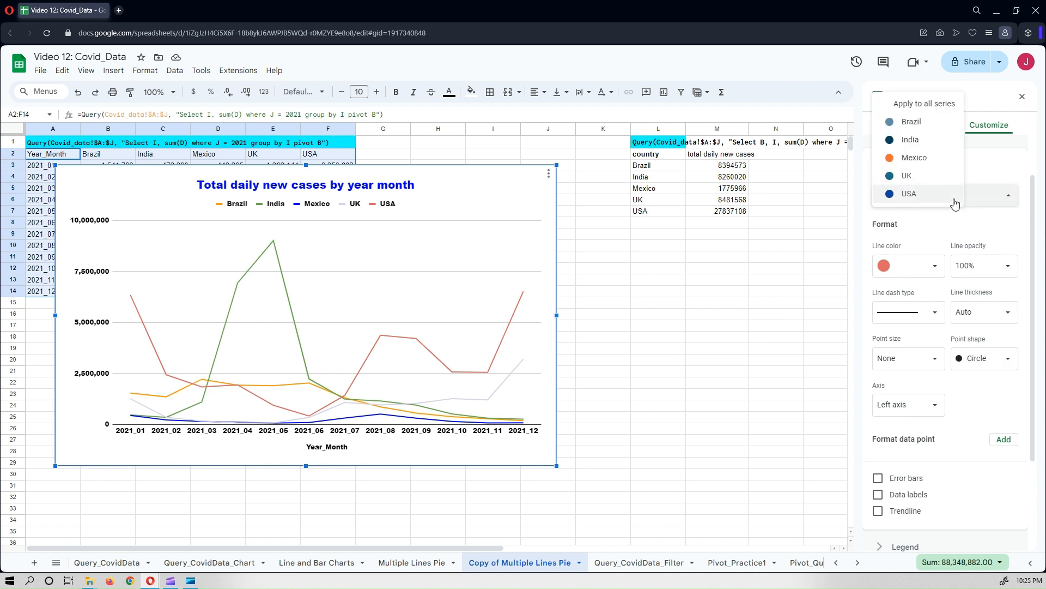
click(920, 140)
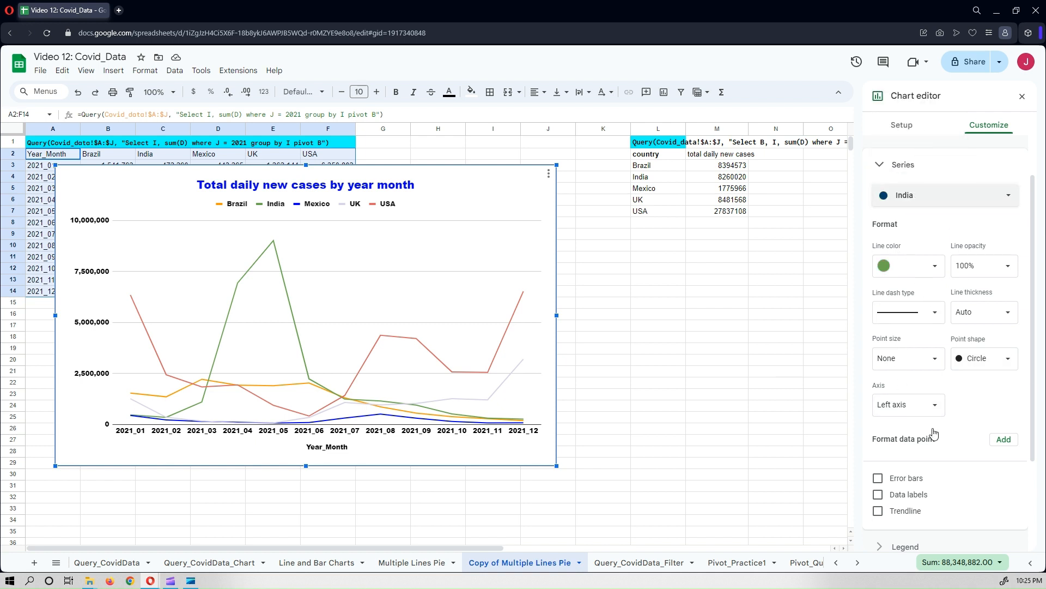
click(876, 495)
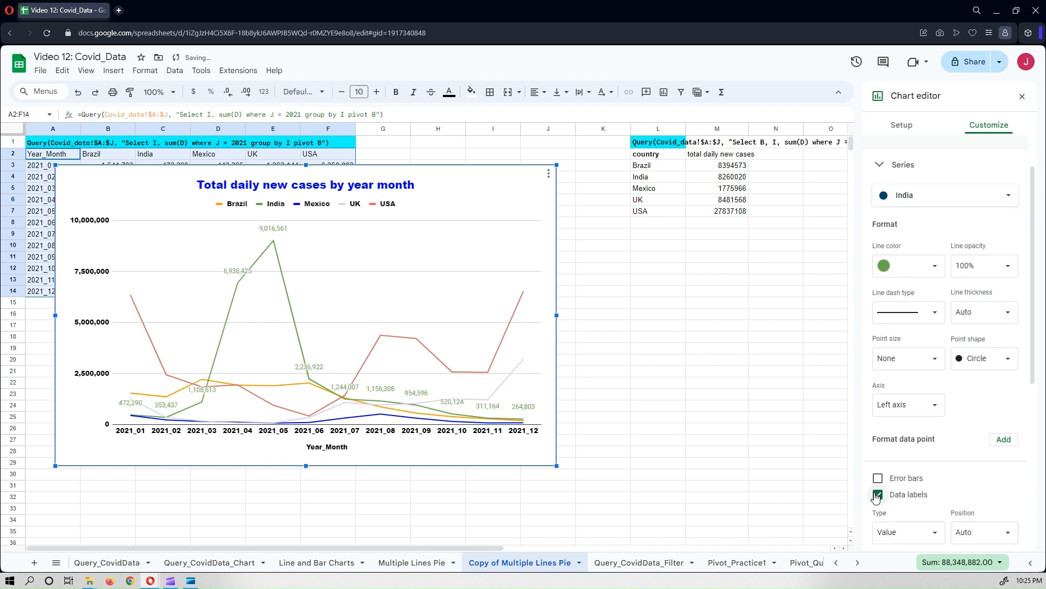
Show data labels for the USA series and enlarge the chart slightly.
click(951, 195)
click(909, 247)
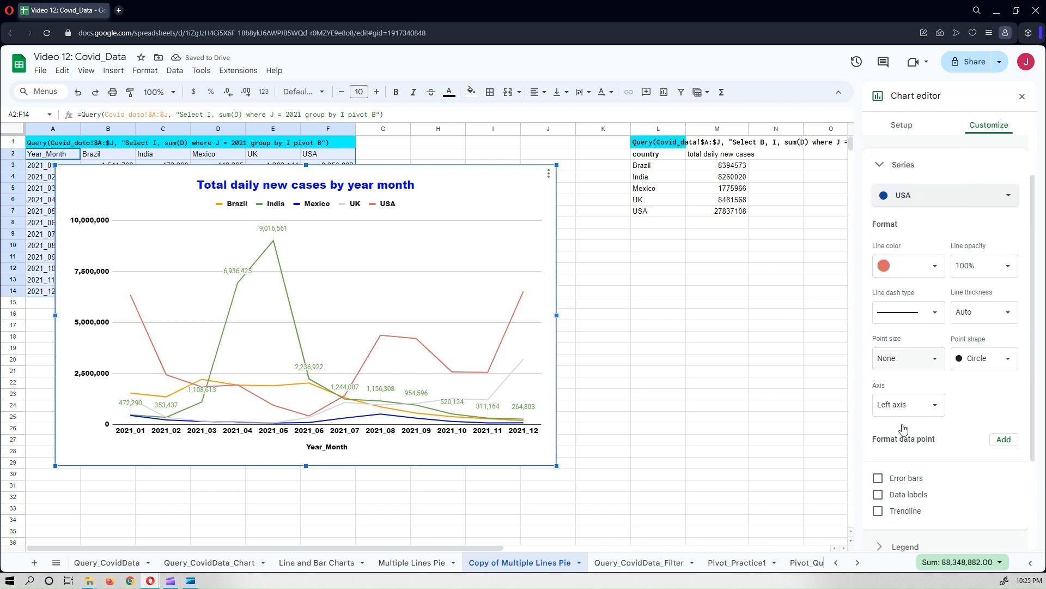
click(878, 496)
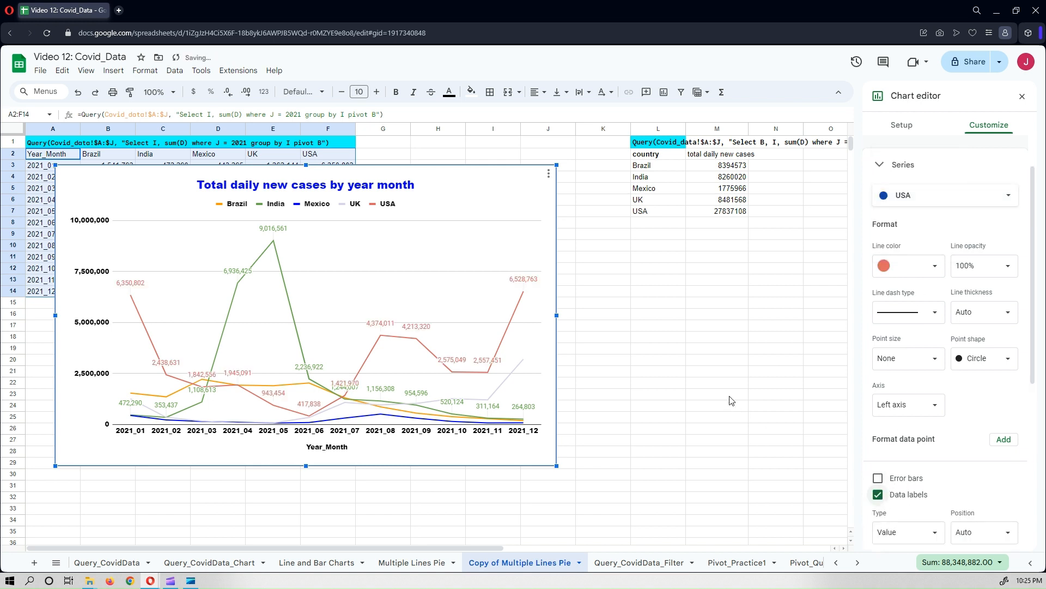
drag(556, 466, 587, 484)
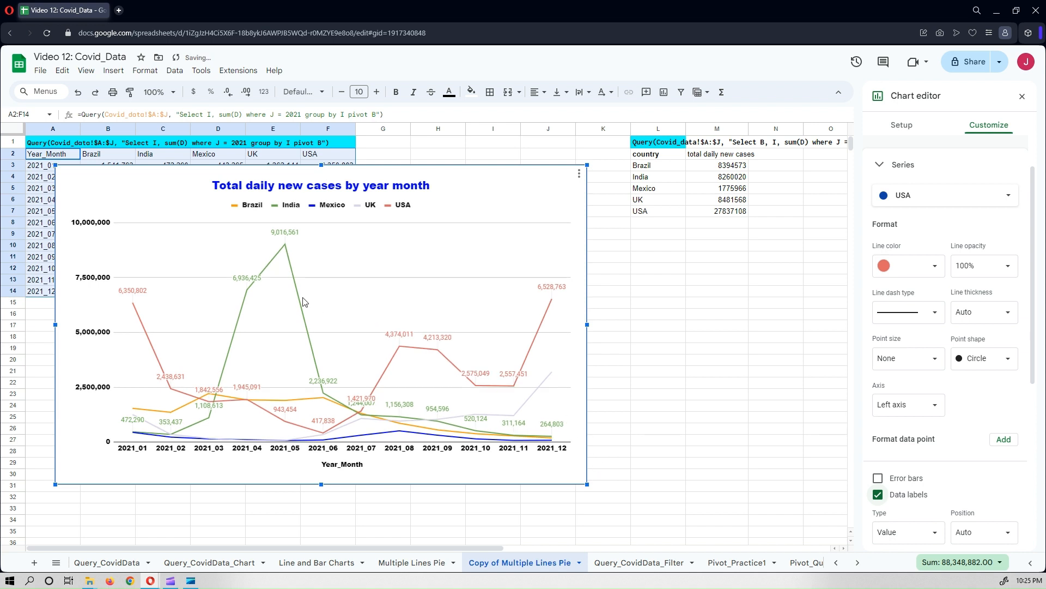
Format the India peak data label 9,016,561 as bold with a dark green text color.
click(282, 235)
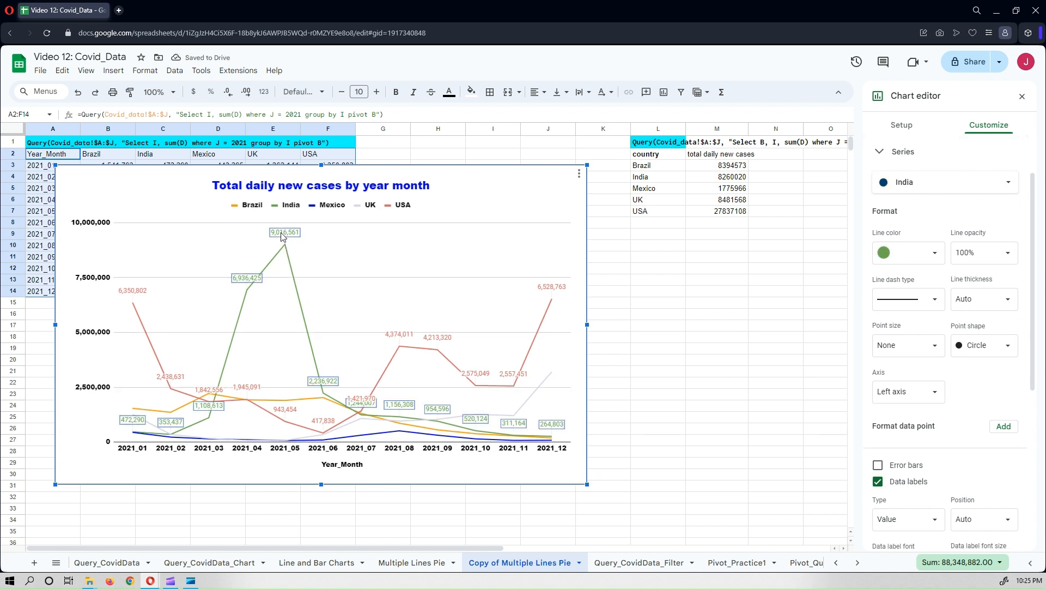
click(282, 233)
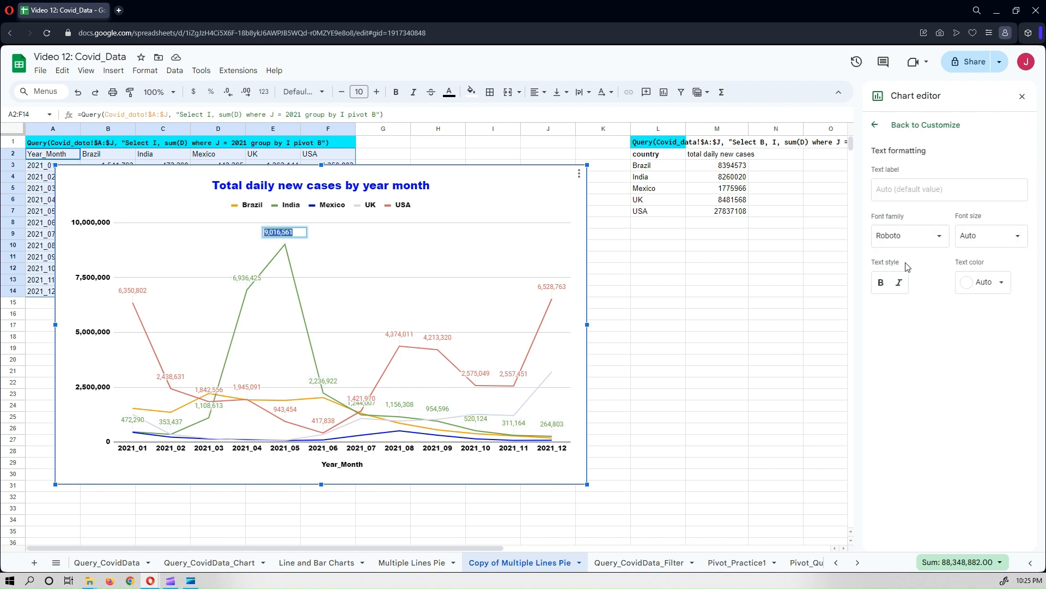
click(881, 283)
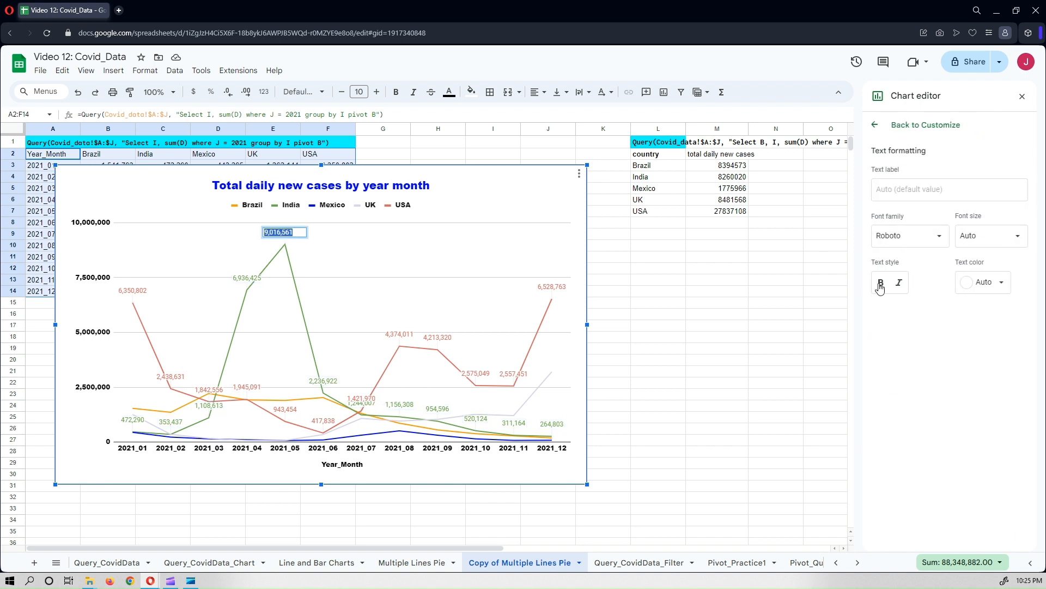
click(984, 282)
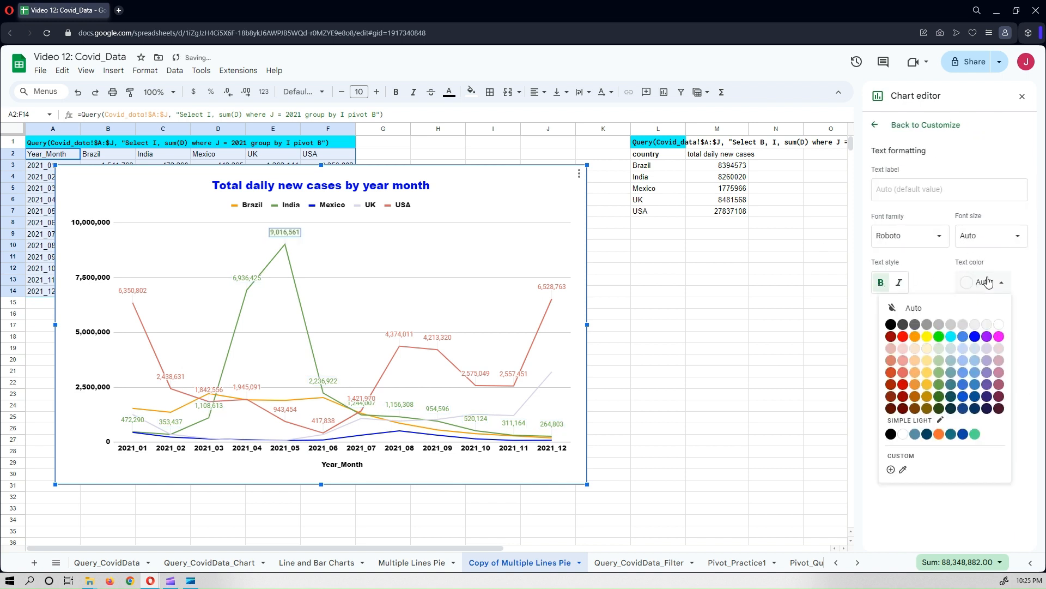
click(939, 408)
click(968, 282)
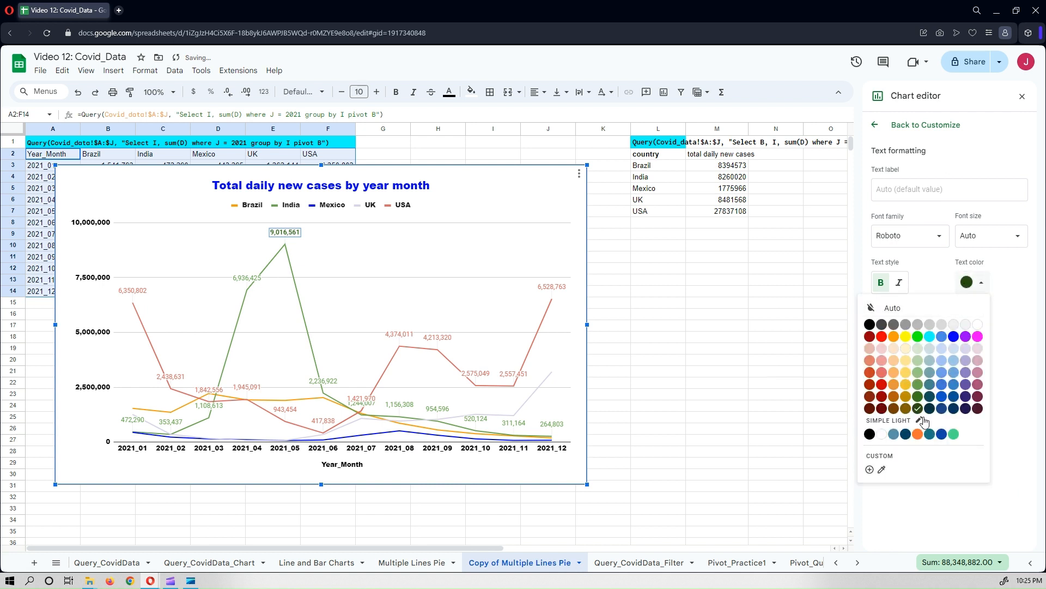
click(919, 397)
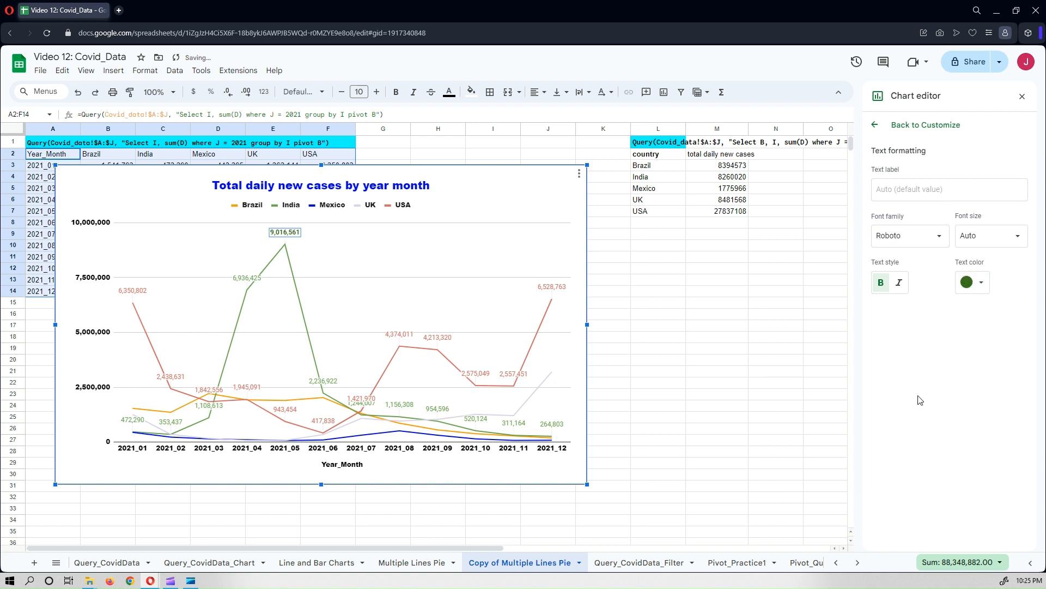
click(1023, 96)
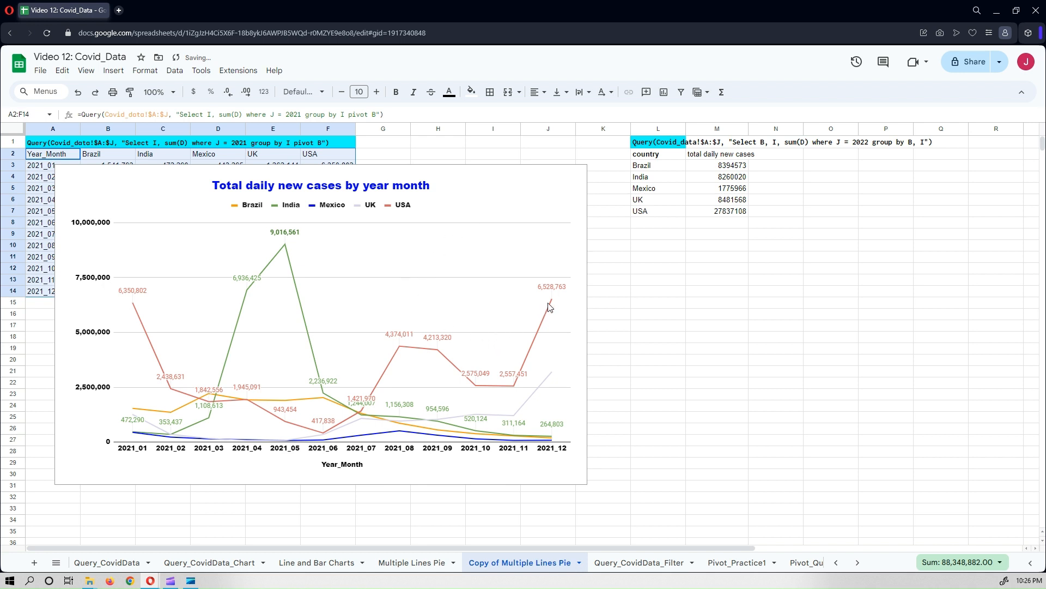
Change the India series line dash type to dashed.
click(292, 273)
double_click(292, 275)
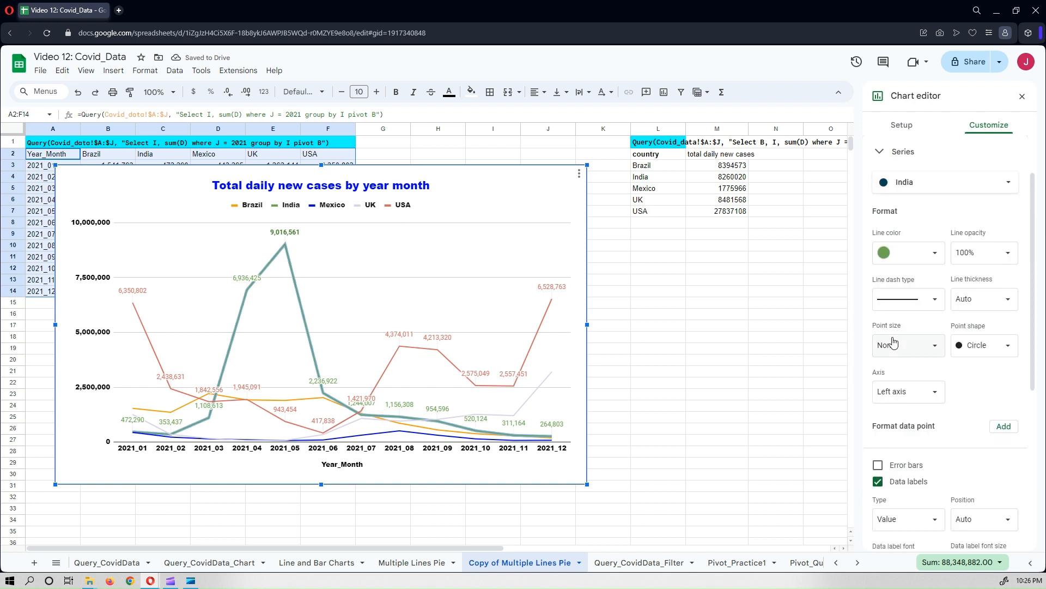
click(900, 298)
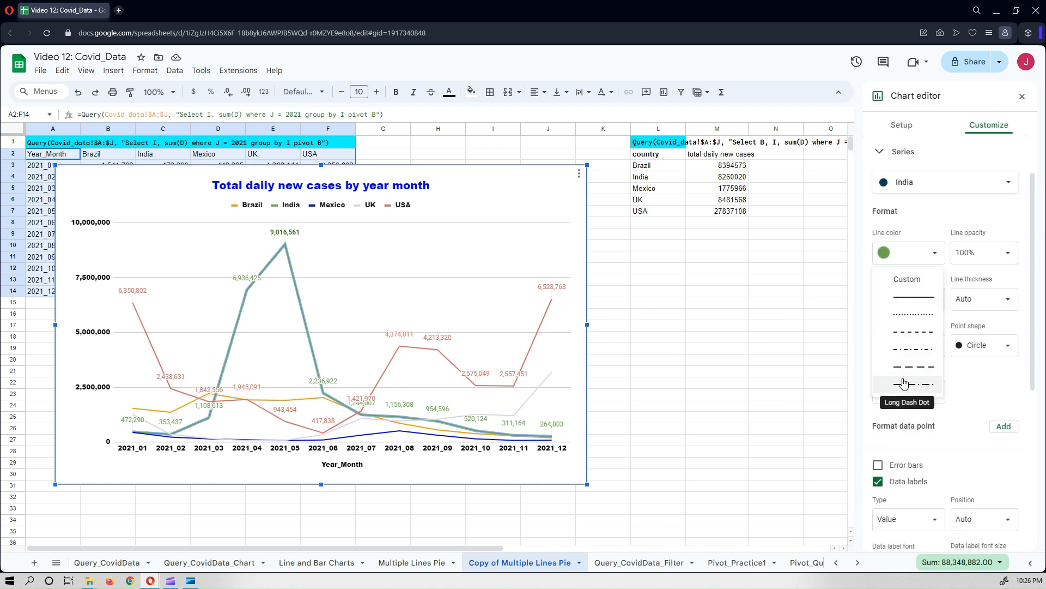
click(911, 334)
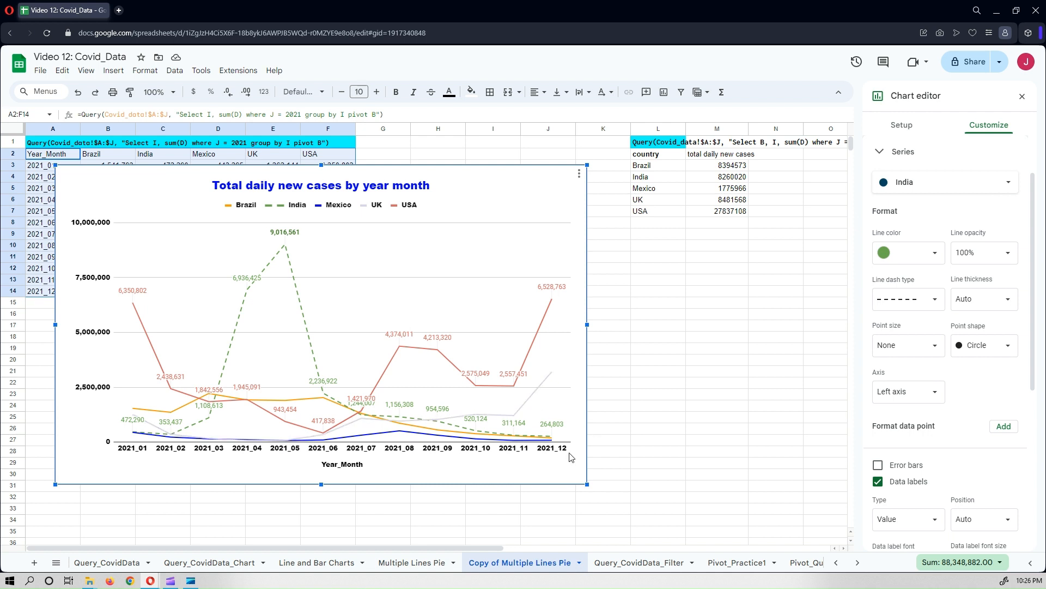
Rename the horizontal axis title to "Year Month" and format it bold with black text.
double_click(382, 464)
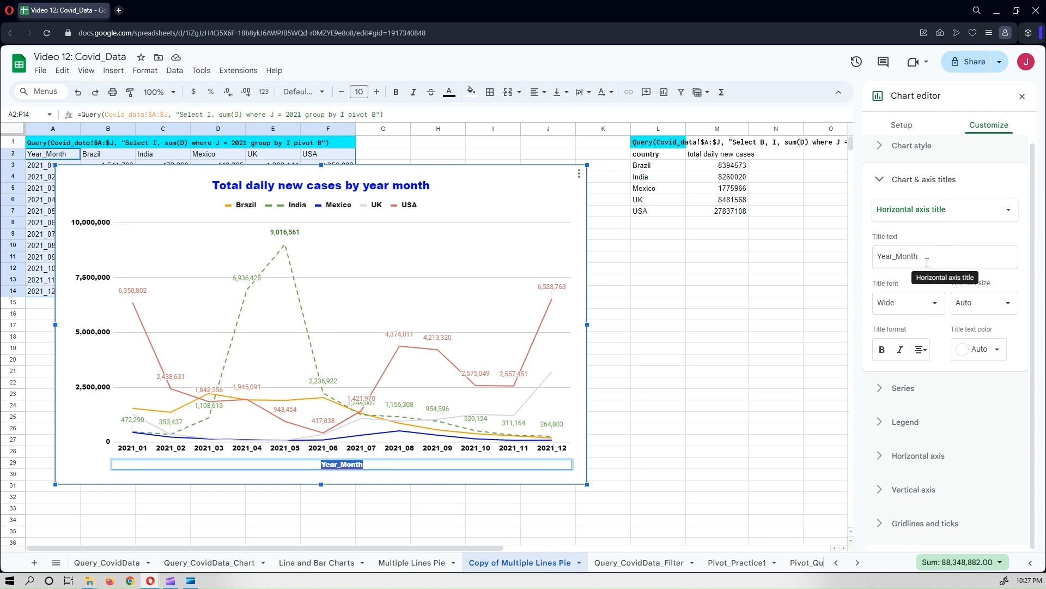
click(922, 261)
text(Y)
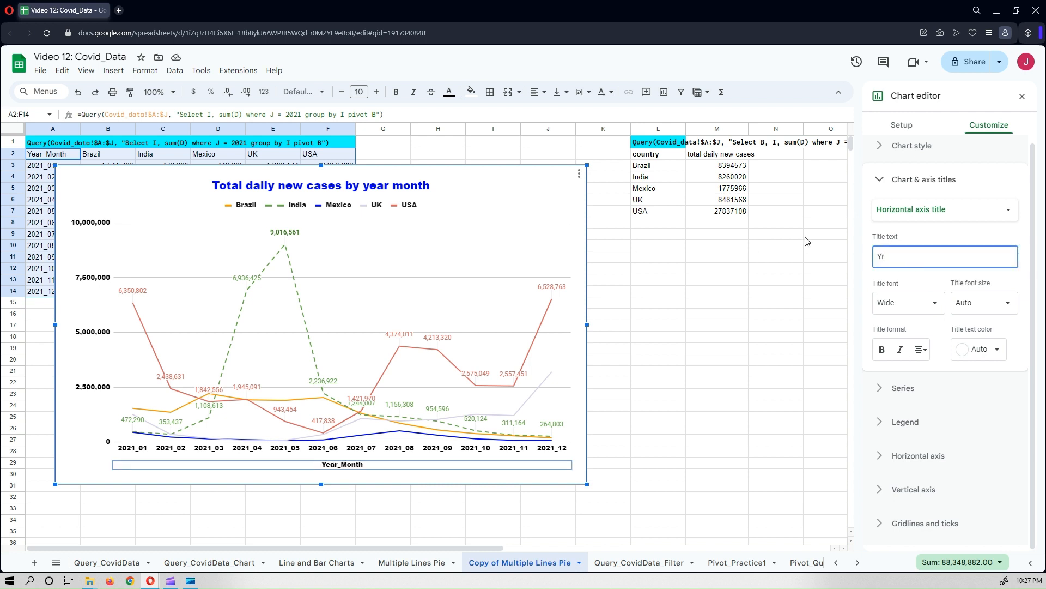
key(BackSpace)
key(BackSpace)
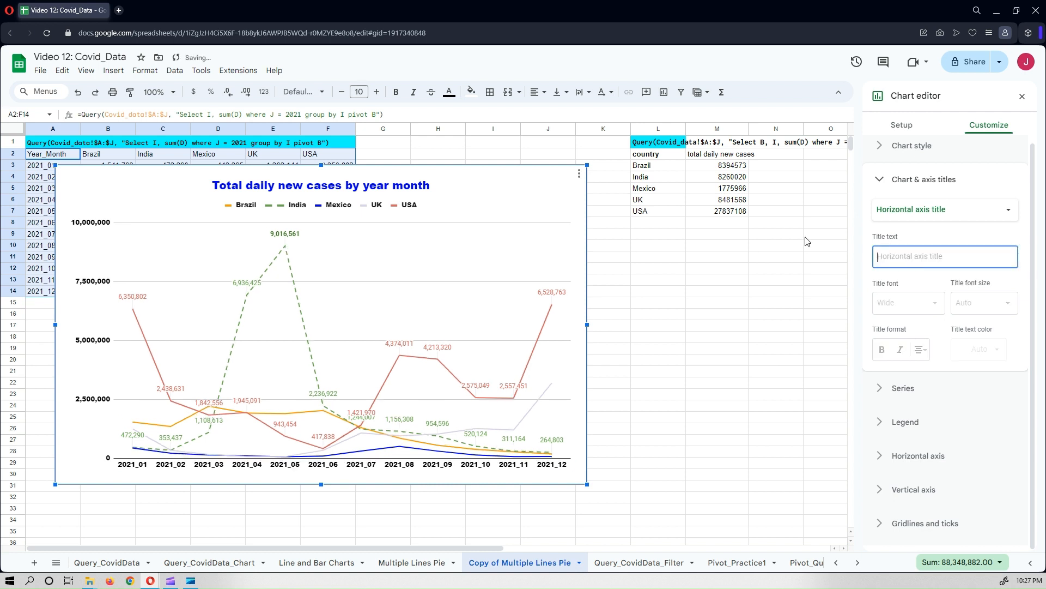
text(Year )
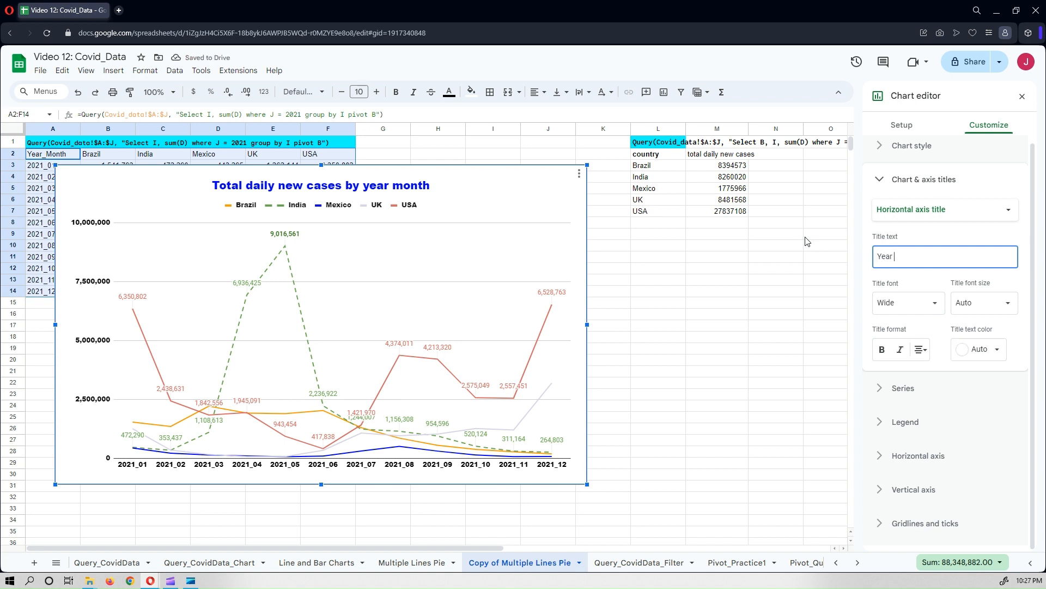
text(Month)
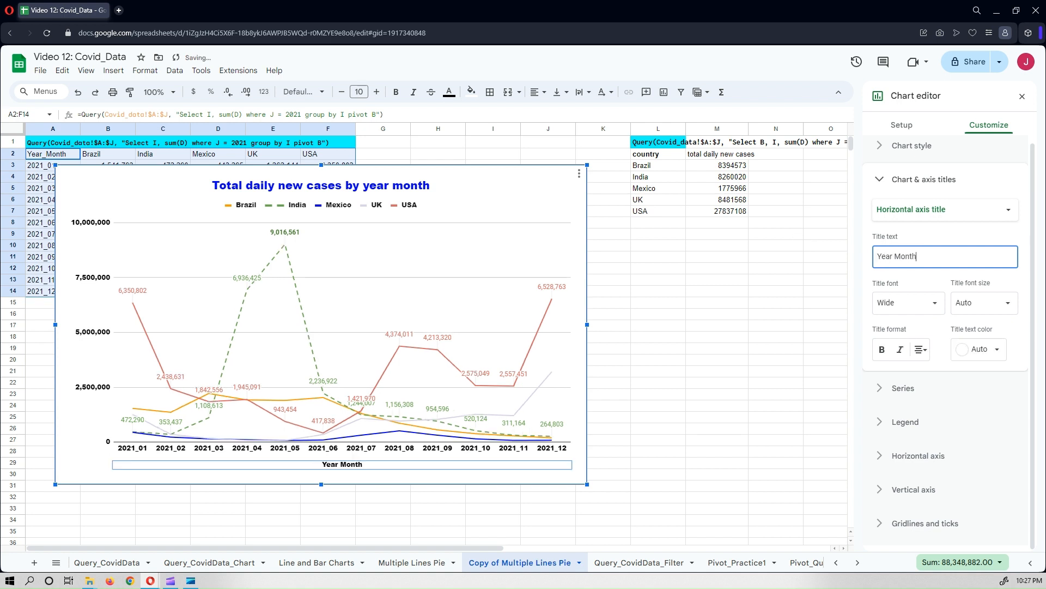
click(881, 349)
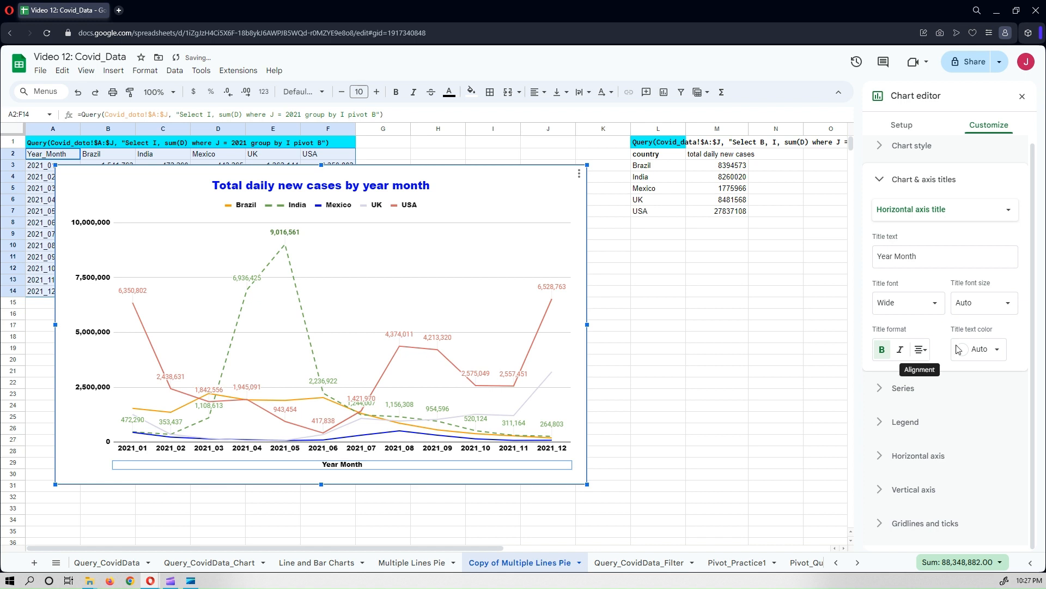
click(980, 351)
click(887, 391)
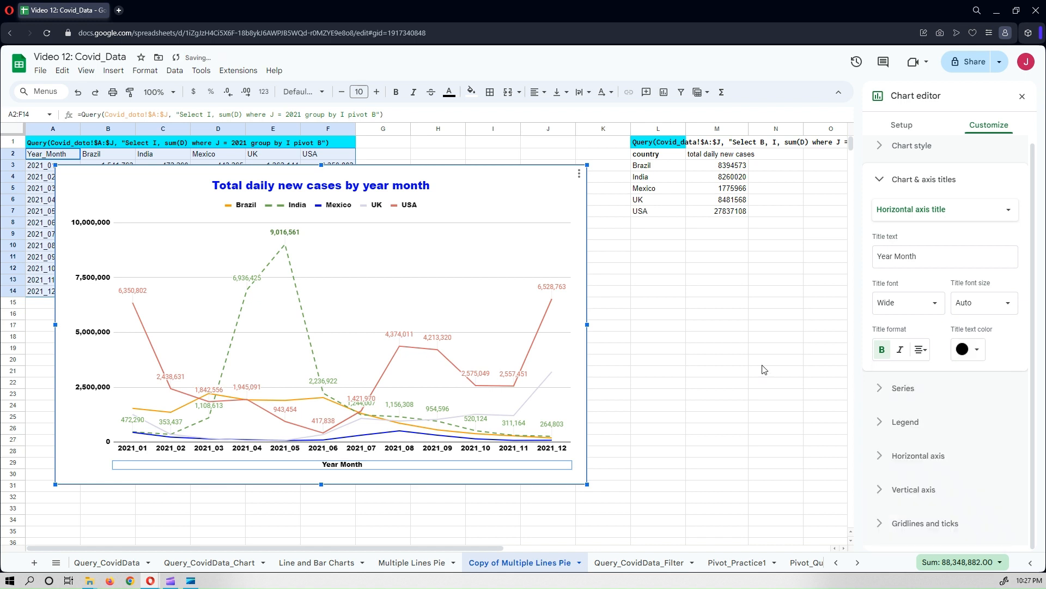
Slant the horizontal axis labels at 30° and enlarge the chart slightly.
click(927, 457)
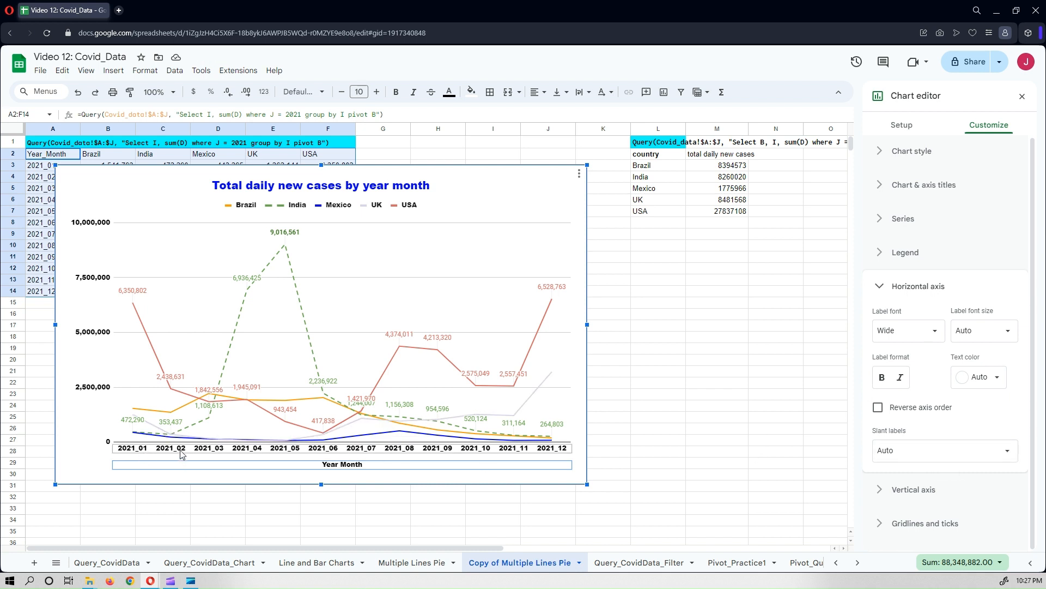
click(979, 452)
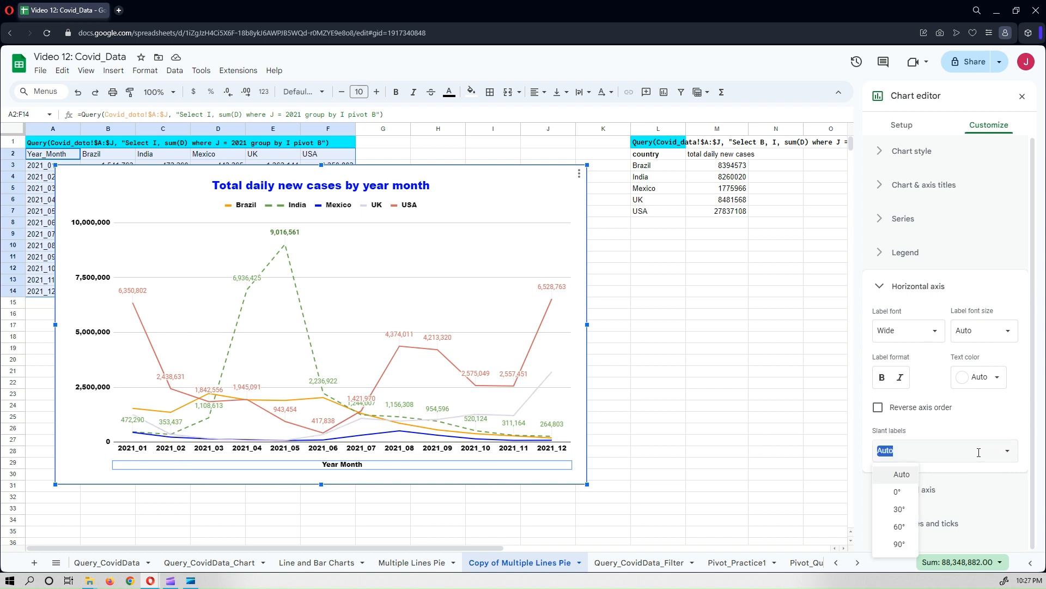
click(899, 509)
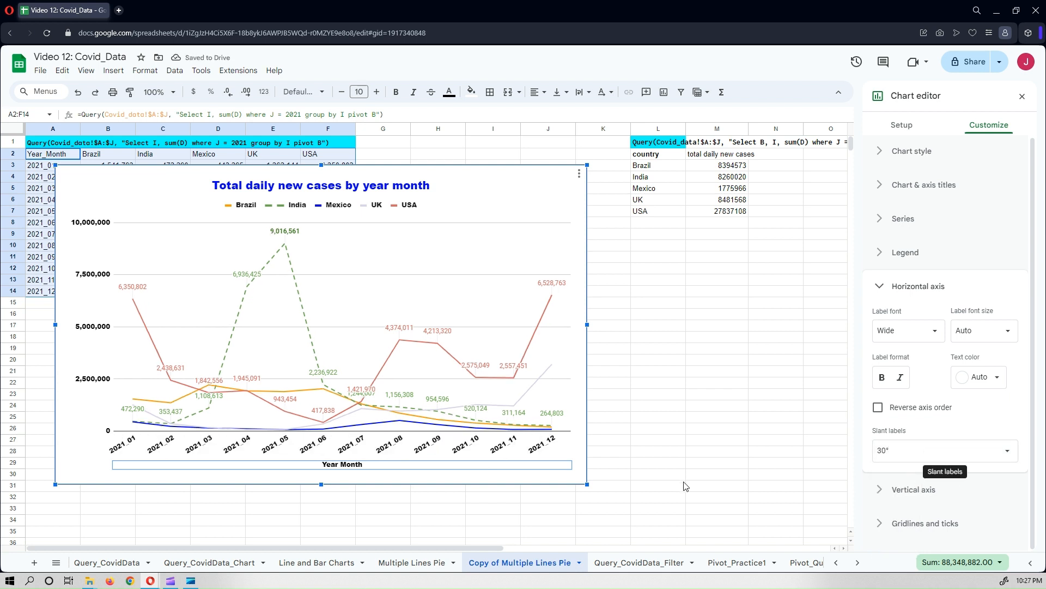
drag(590, 487, 599, 493)
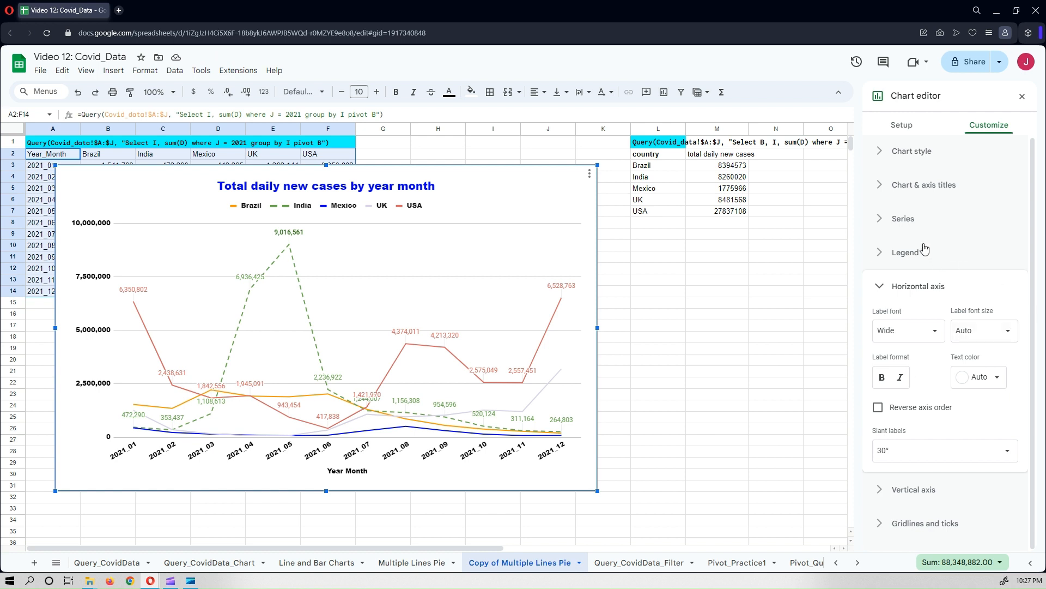
Add the vertical axis title "Total daily new cases" formatted bold with black text.
click(919, 188)
click(917, 215)
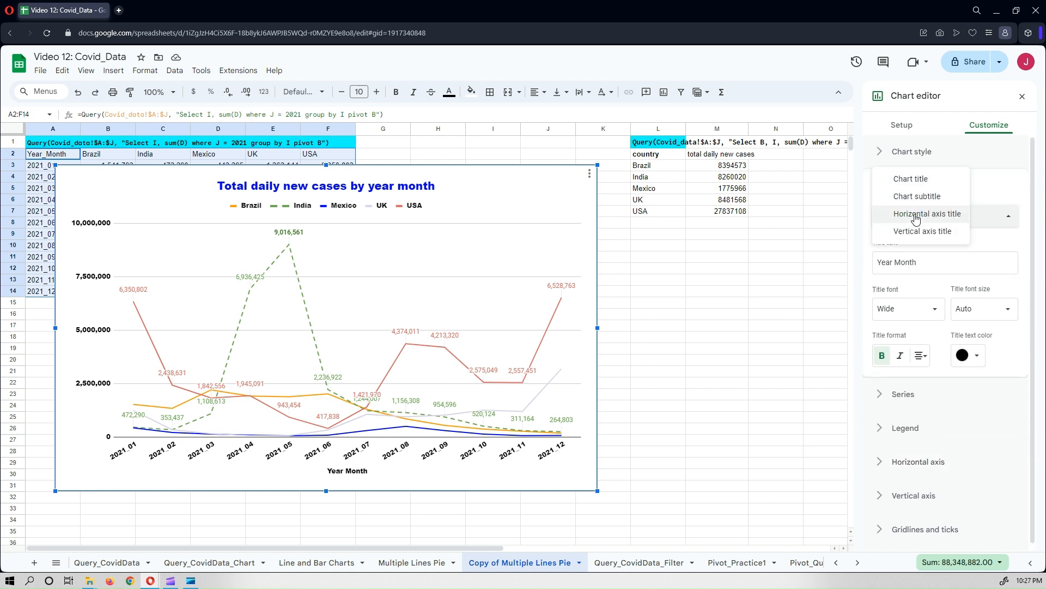
click(920, 231)
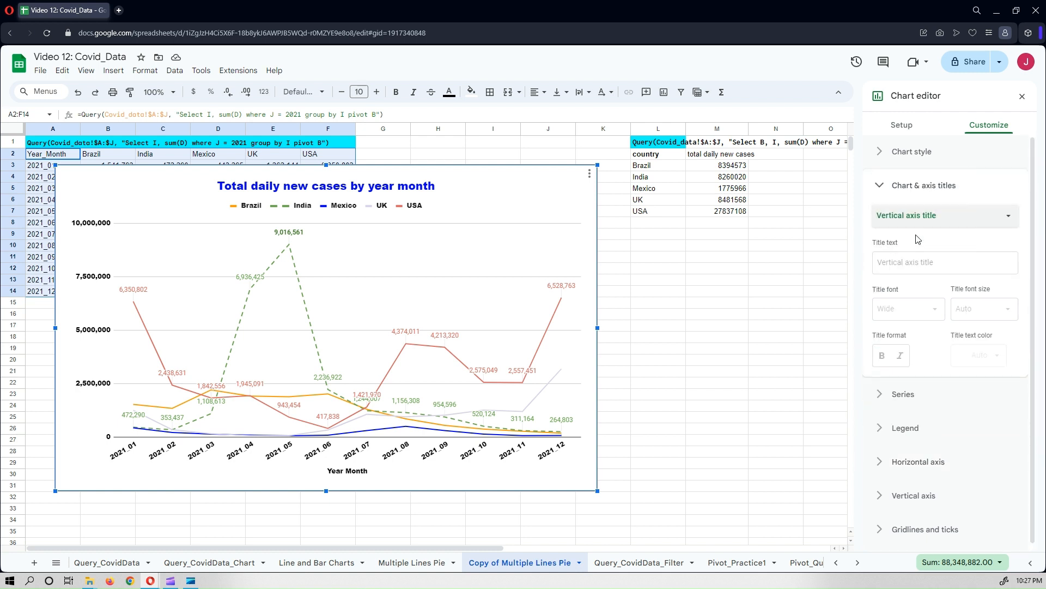
click(912, 267)
text(Total dai)
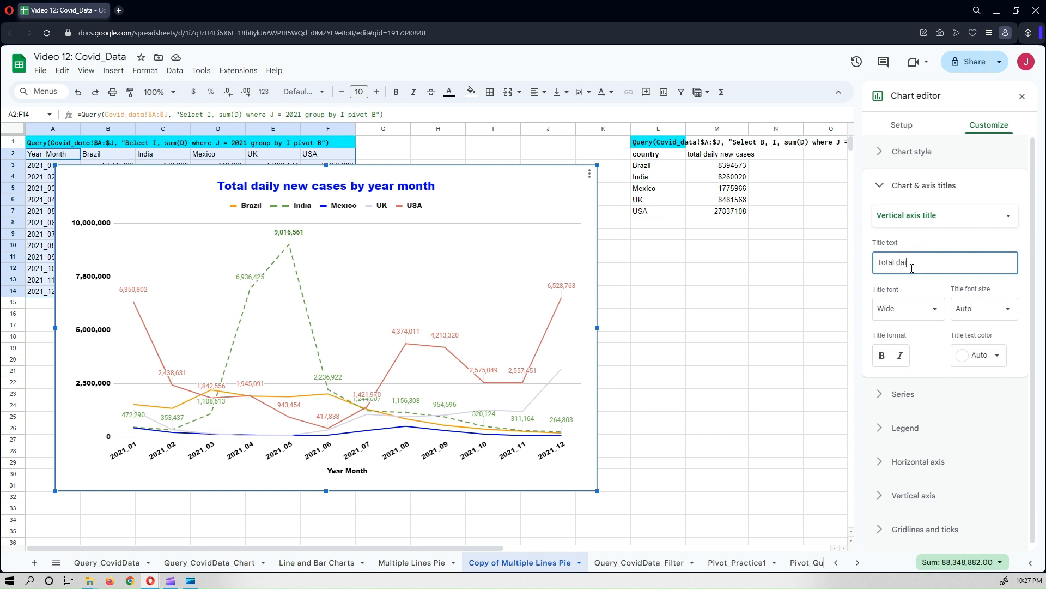
text(ly new c)
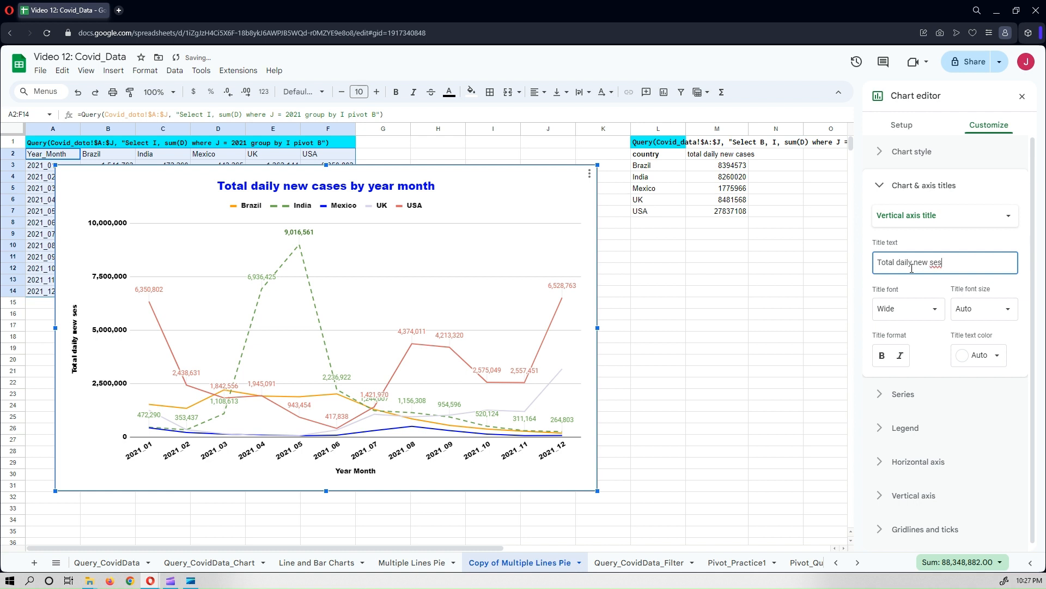
key(BackSpace)
triple_click(912, 268)
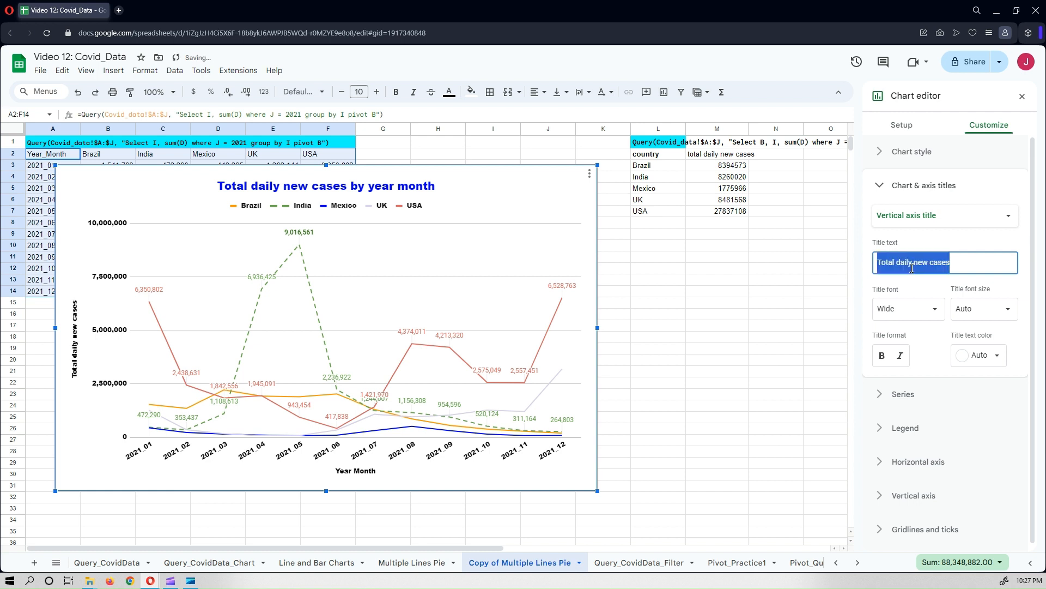
click(880, 360)
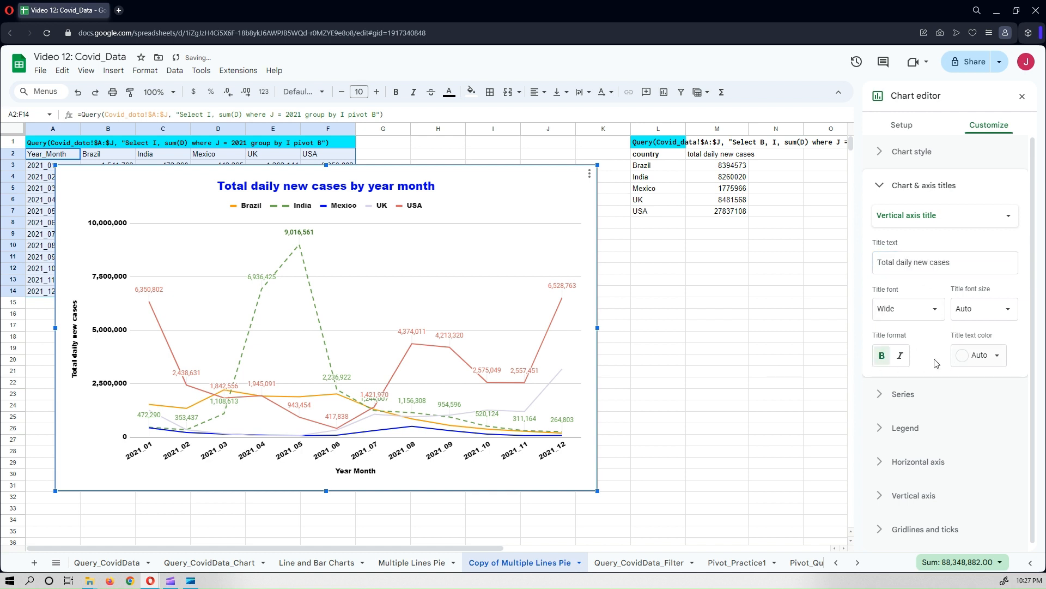
click(989, 364)
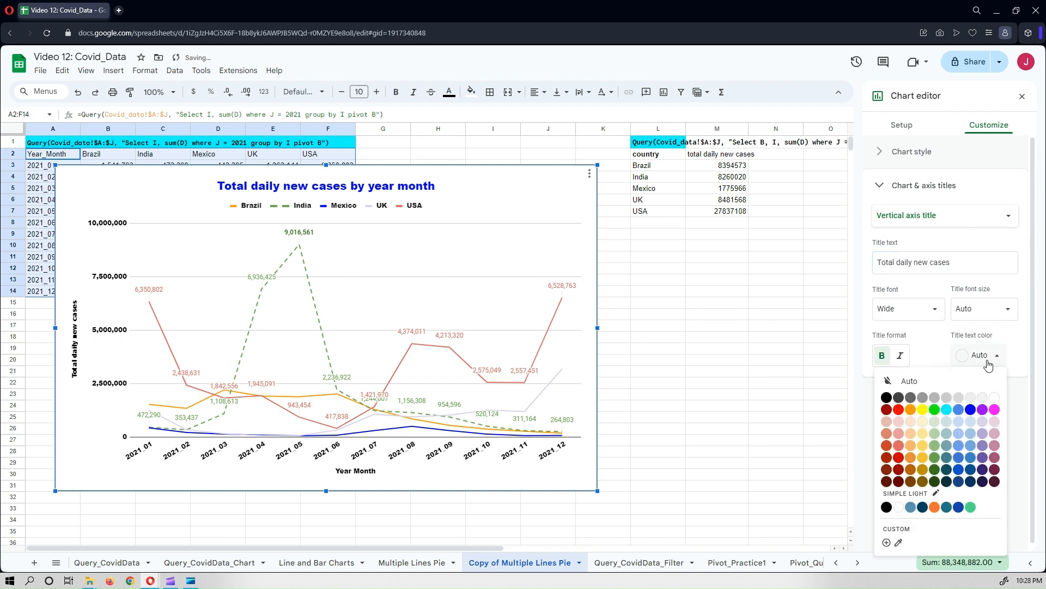
click(886, 396)
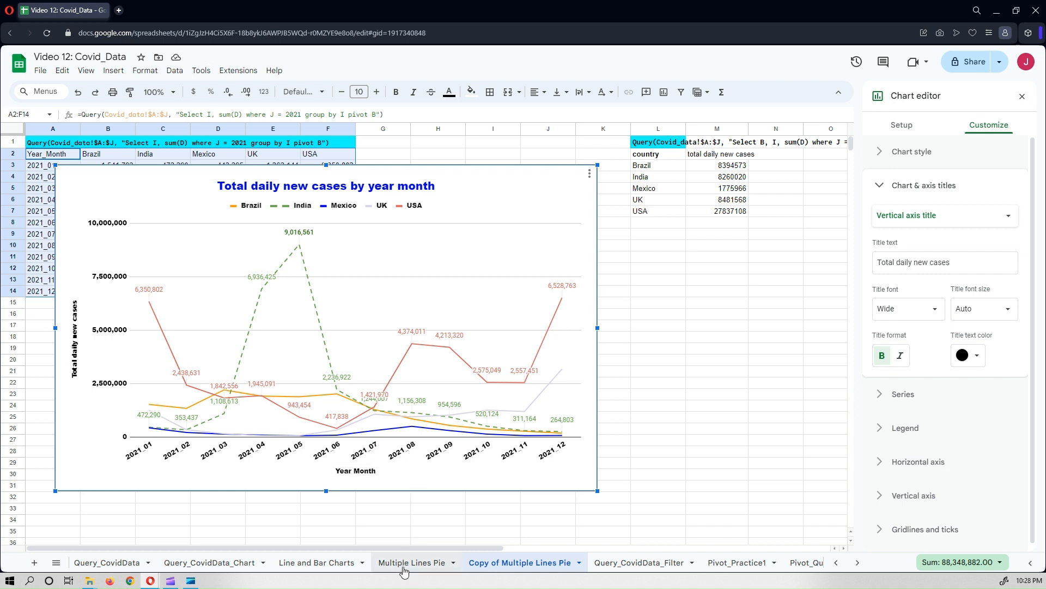
Compare with the chart on the Multiple Lines Pie sheet, then return to the copied chart.
click(404, 567)
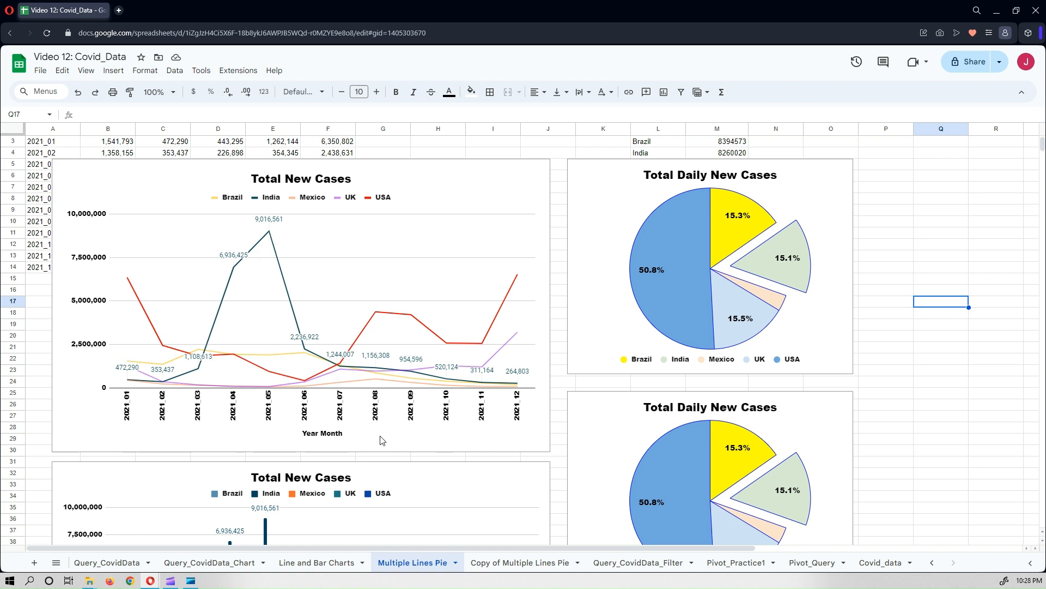
click(525, 566)
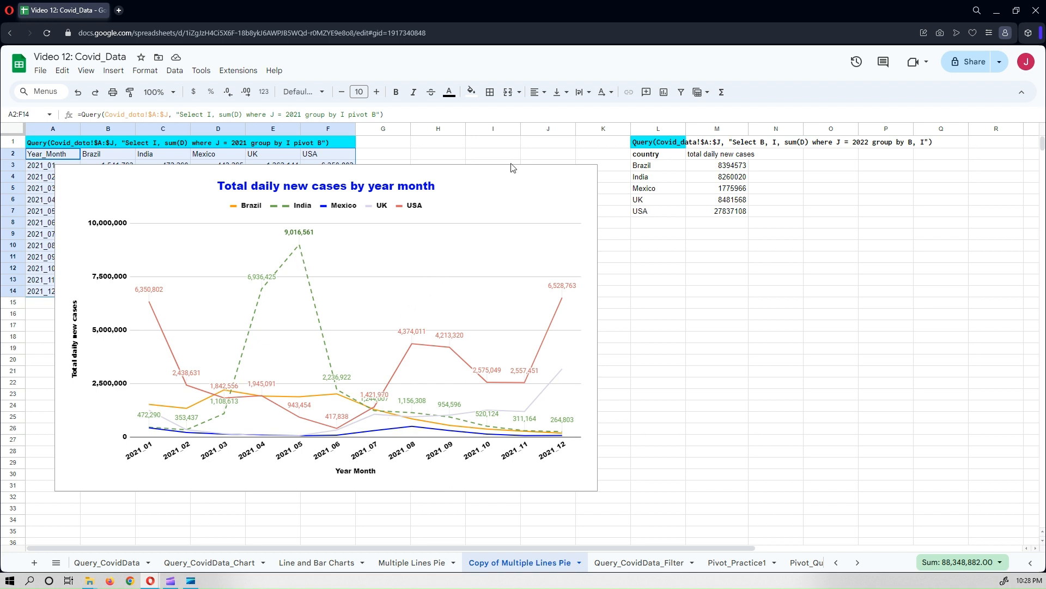
click(516, 177)
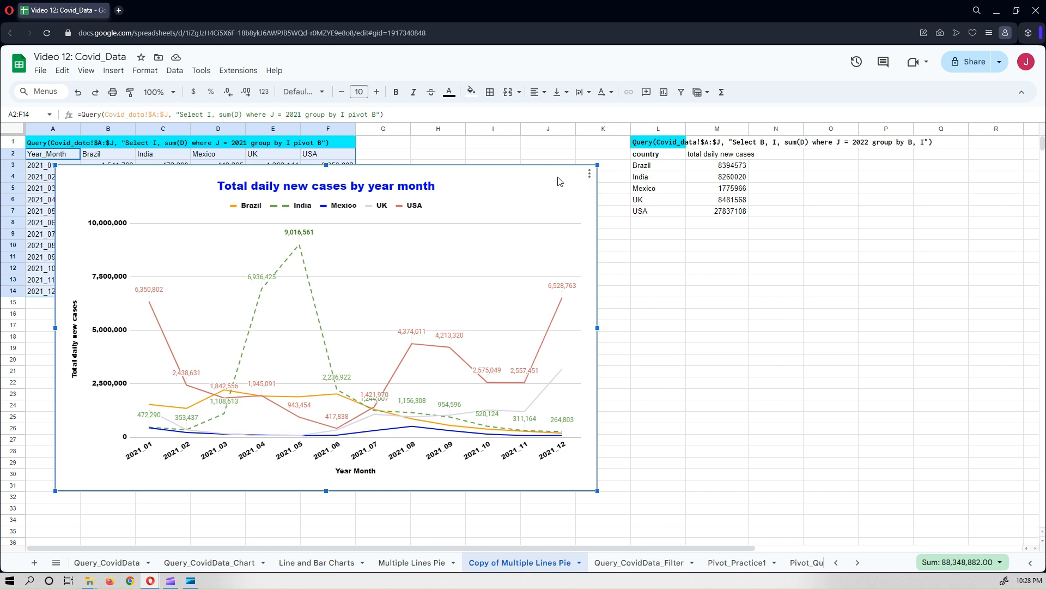
key(Escape)
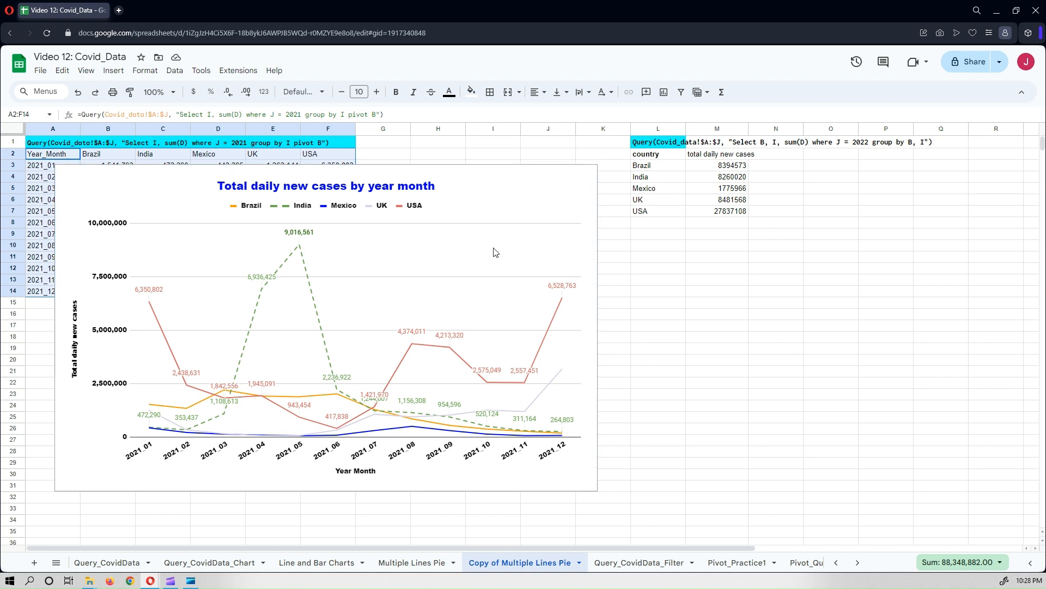
click(511, 192)
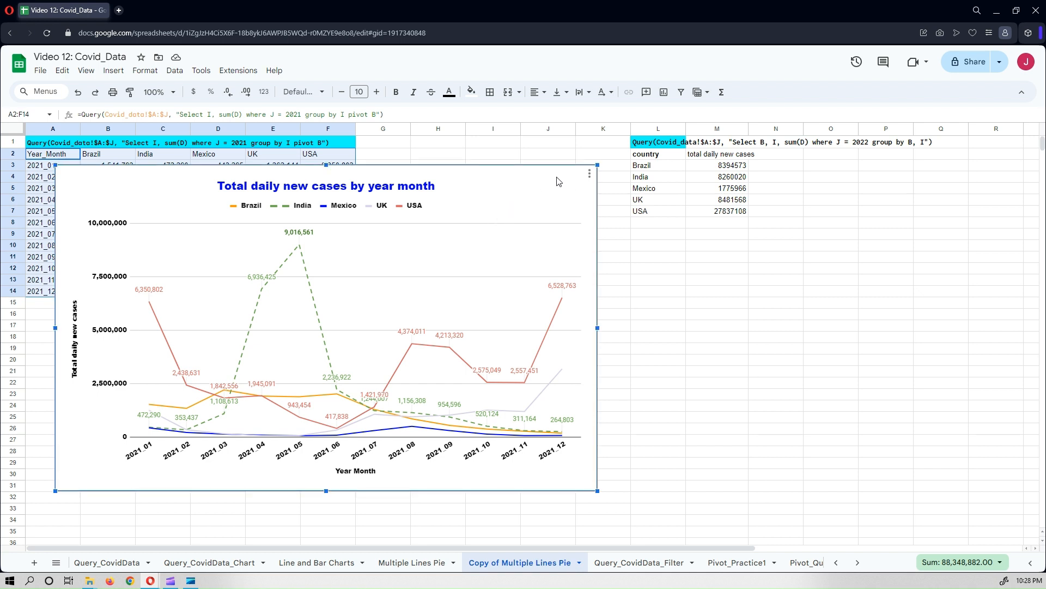
key(Escape)
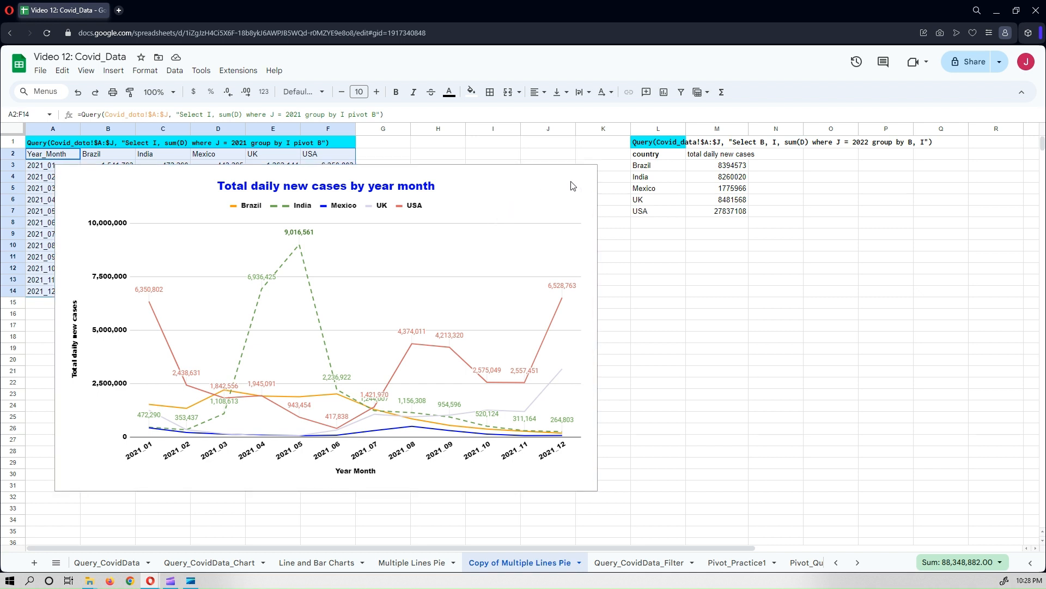
Copy the multi-line chart and paste the duplicate below it at cell B34, aligned with the original.
click(589, 173)
click(589, 173)
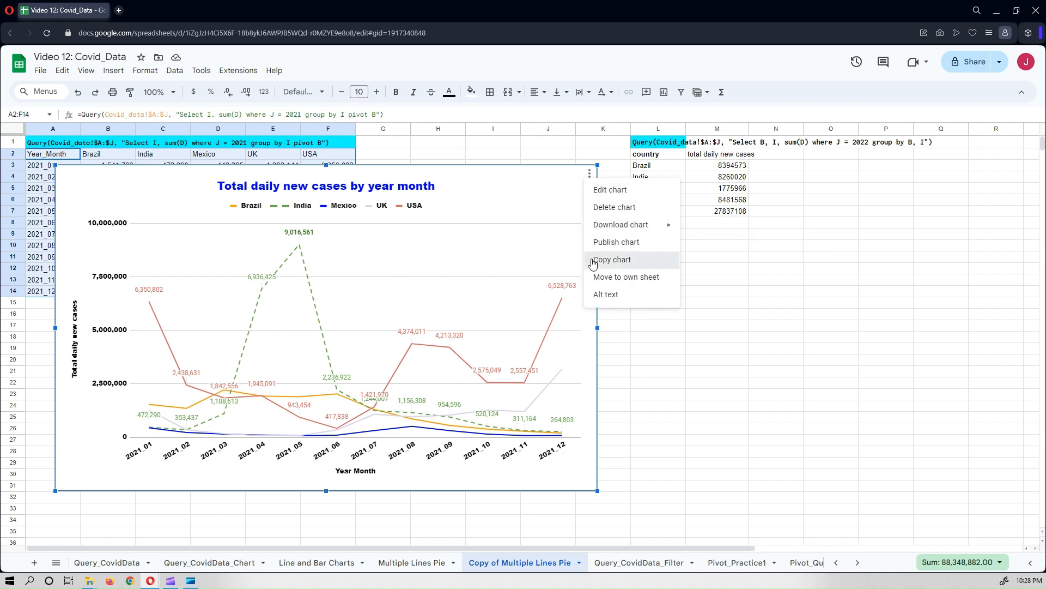
click(616, 241)
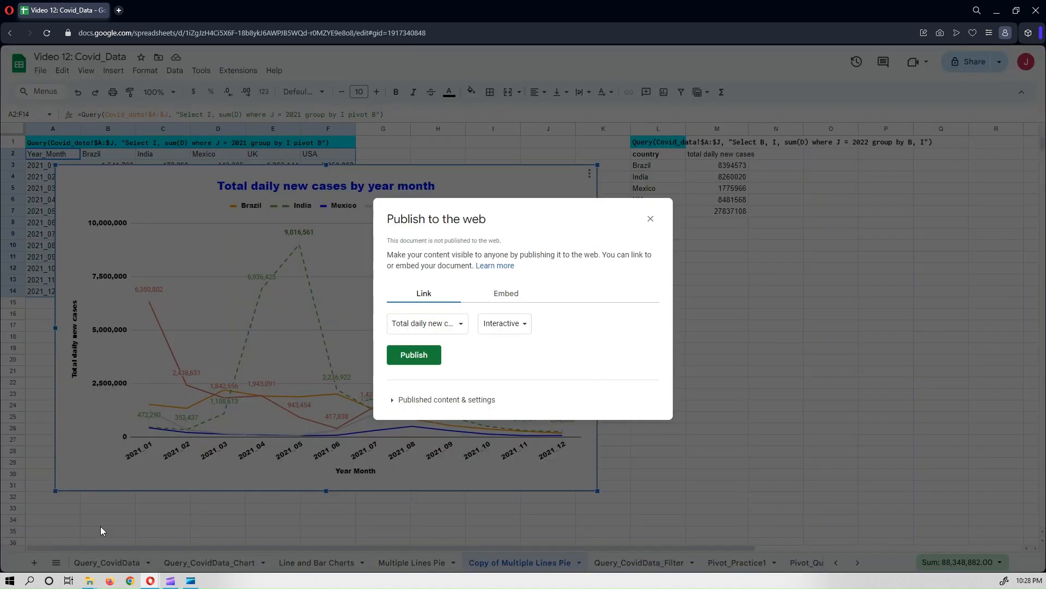
click(651, 219)
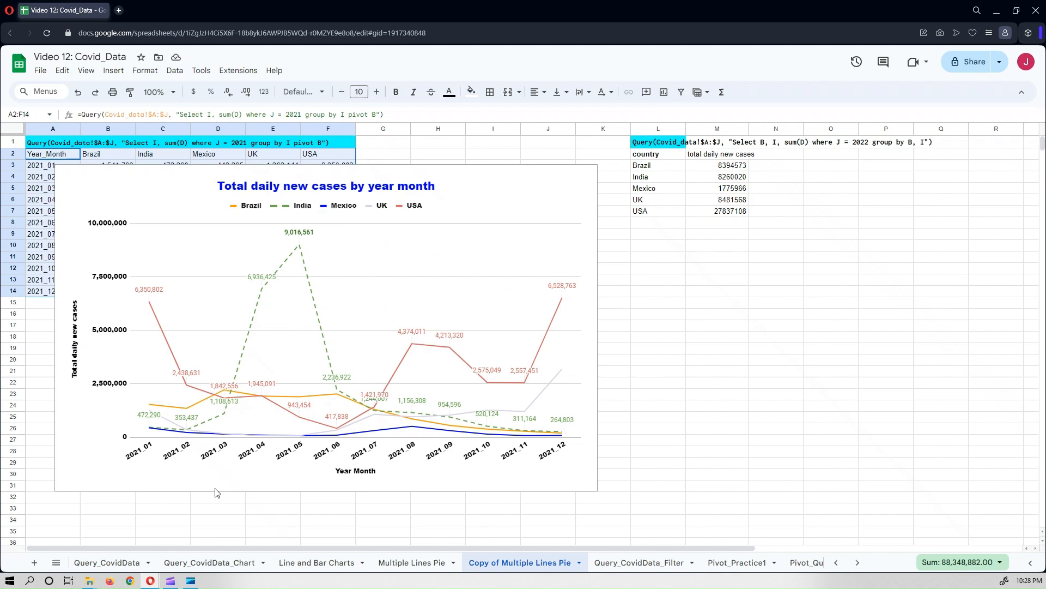
click(119, 525)
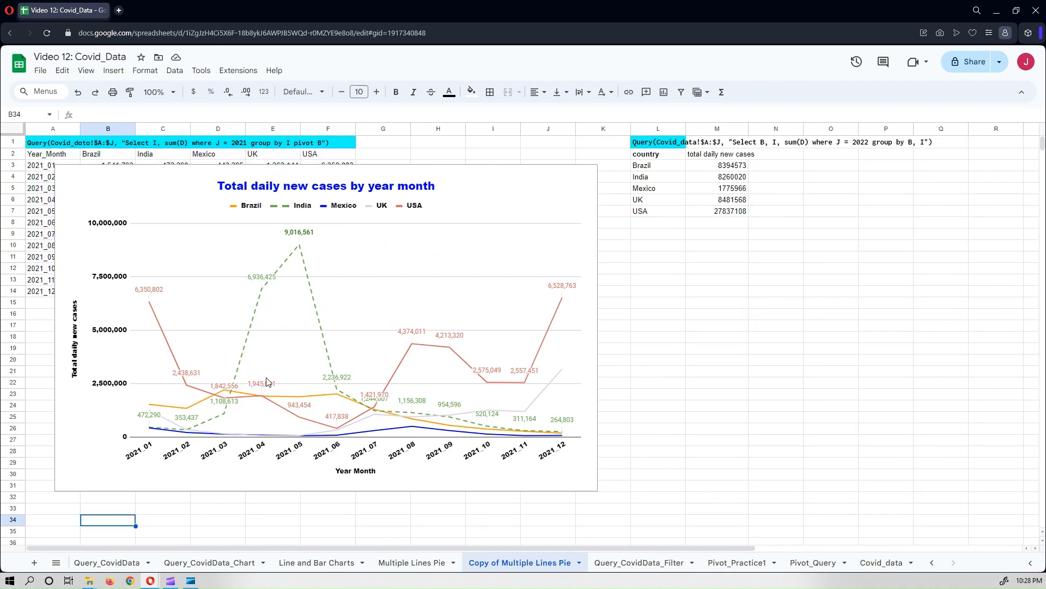
key(ctrl+v)
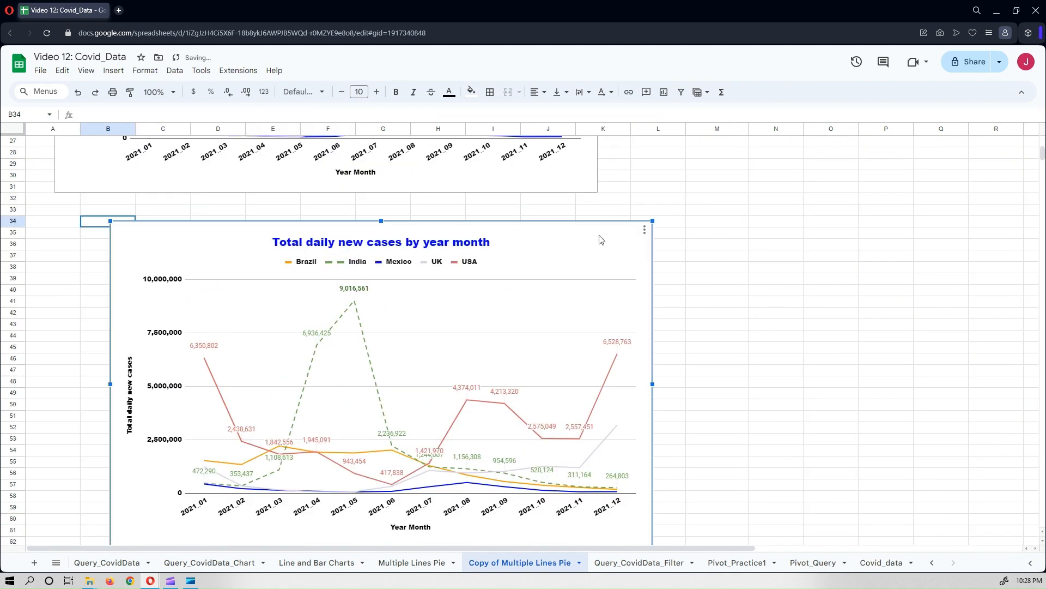
drag(598, 236, 559, 230)
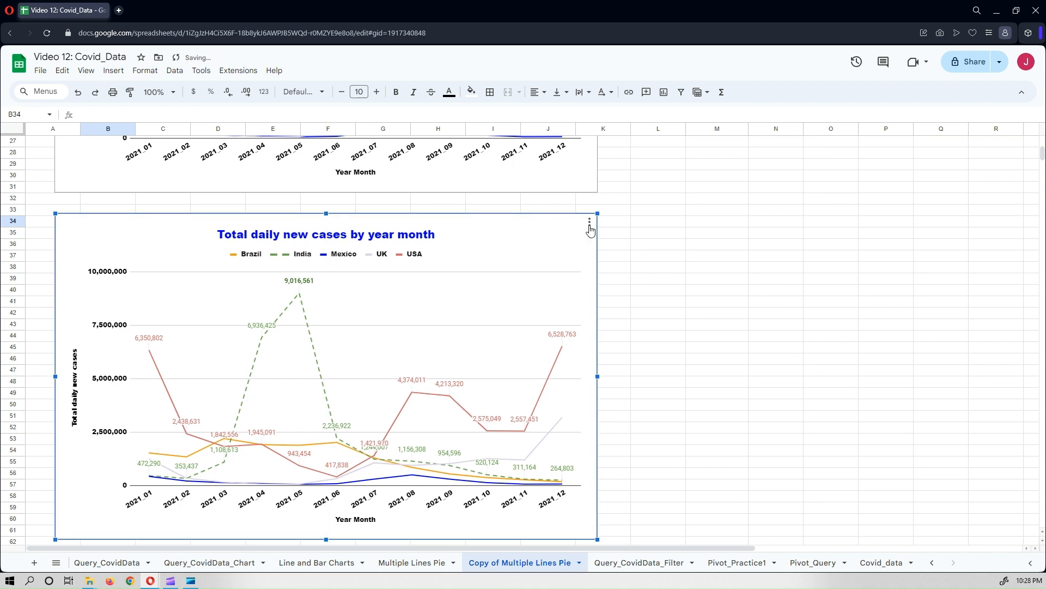
Change the duplicated chart's type to a column chart.
click(590, 221)
key(Return)
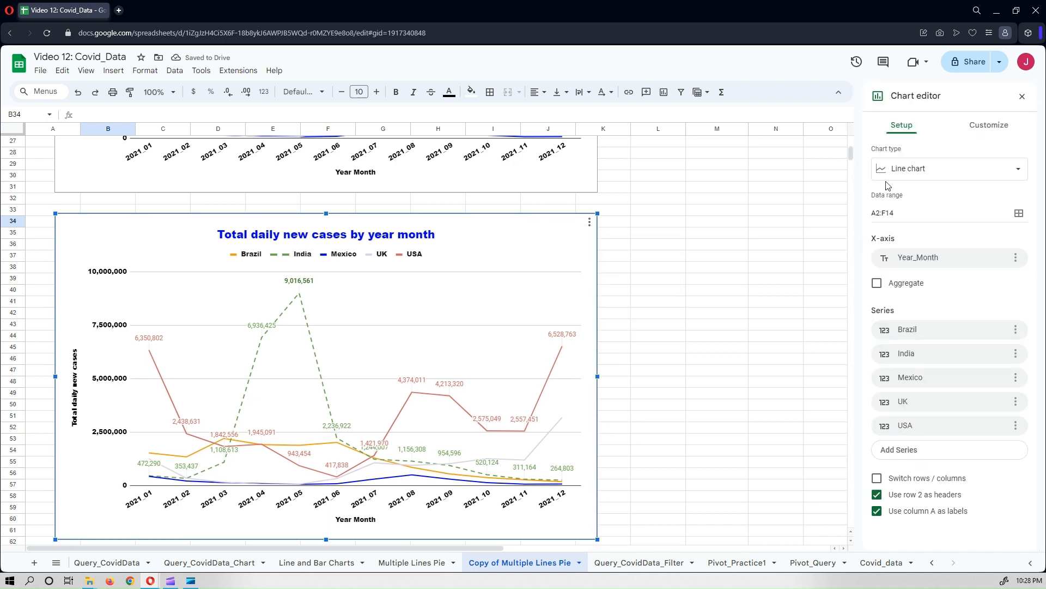
click(950, 168)
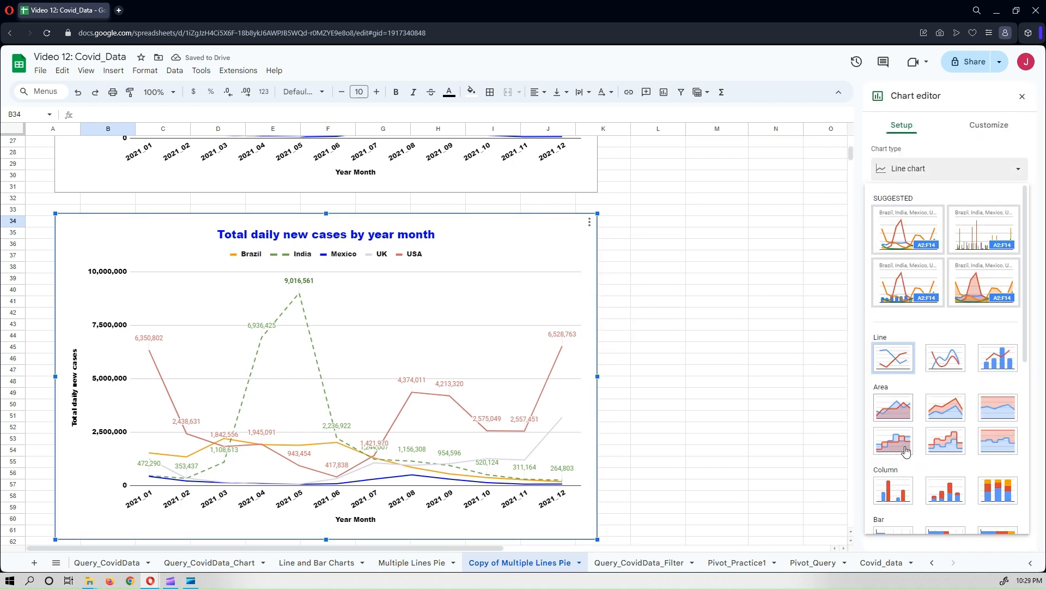
scroll(902, 306, down, 3)
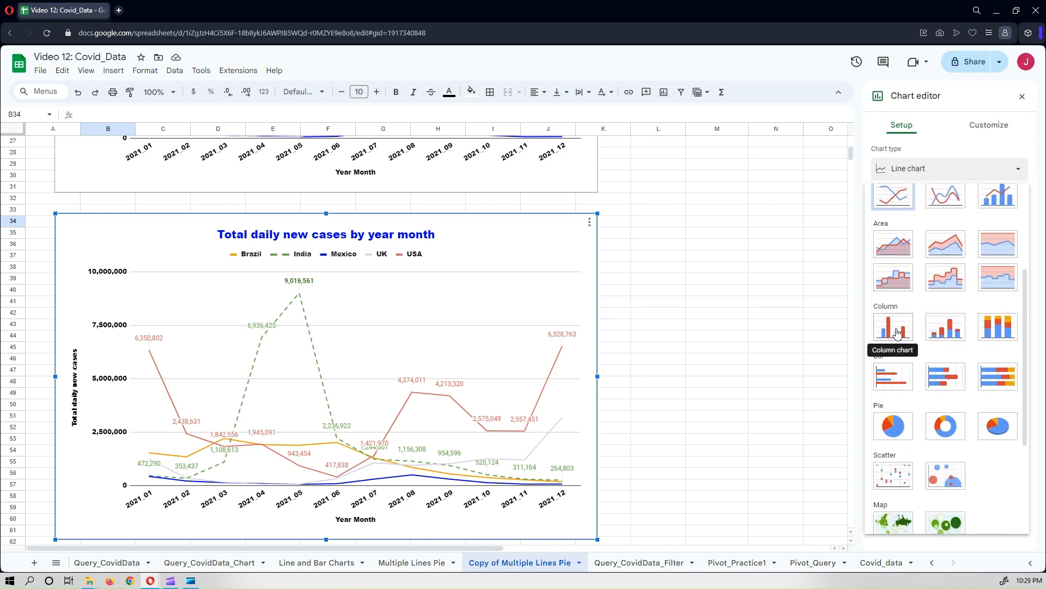
click(898, 333)
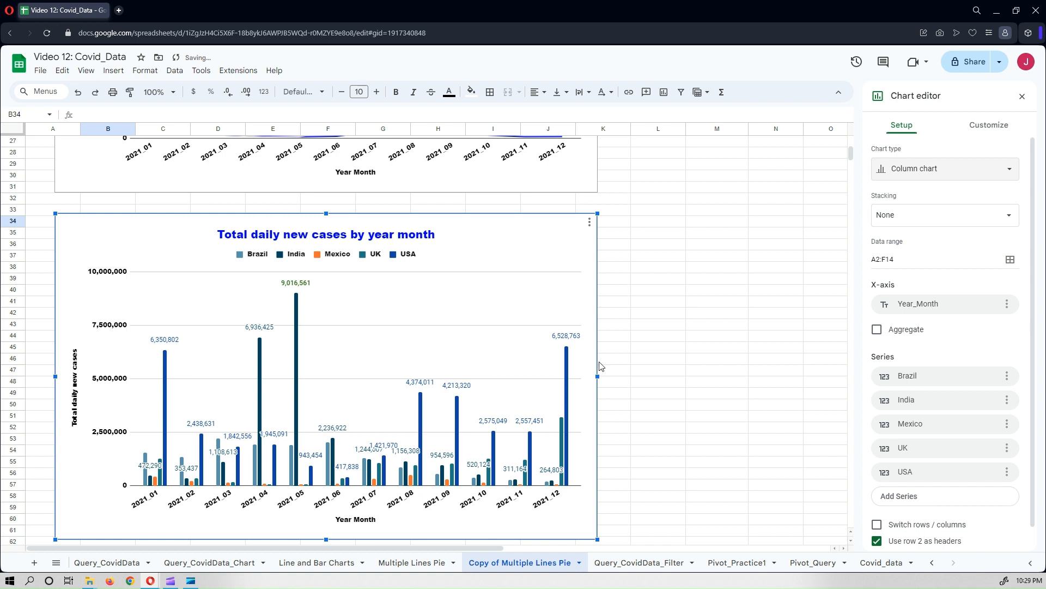
Scroll between the column chart copy and the original line chart to compare them, then close the chart editor.
scroll(678, 374, down, 2)
scroll(678, 374, down, 1)
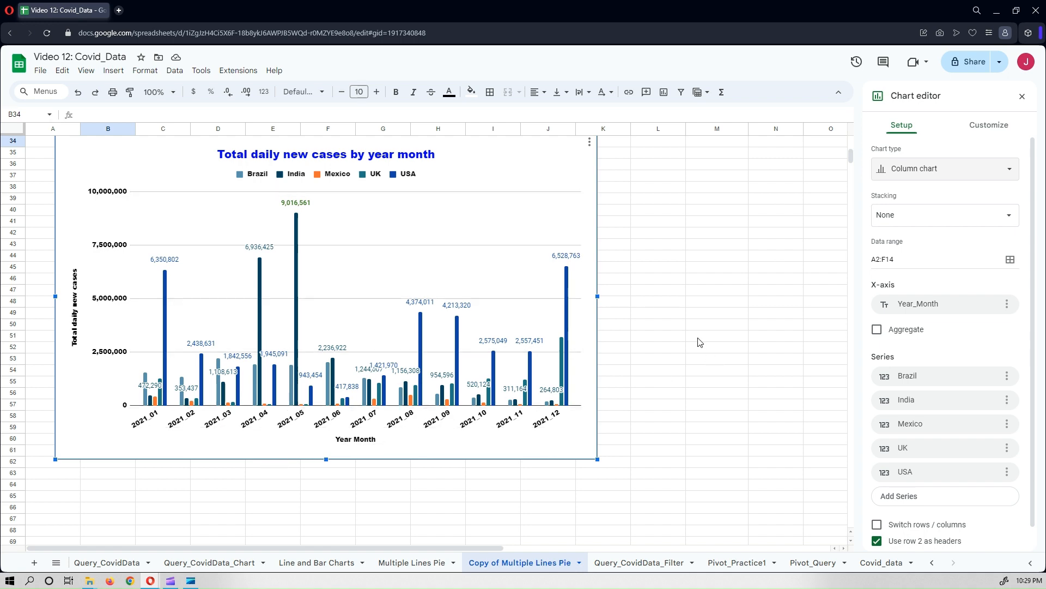
scroll(700, 346, up, 5)
scroll(701, 348, down, 3)
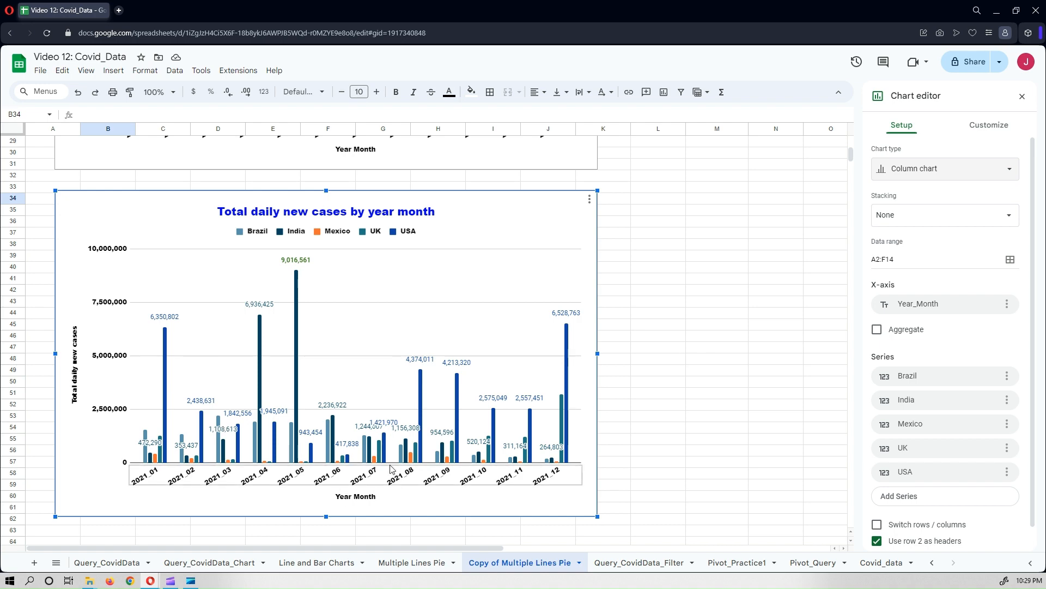
scroll(425, 448, up, 8)
scroll(452, 393, up, 1)
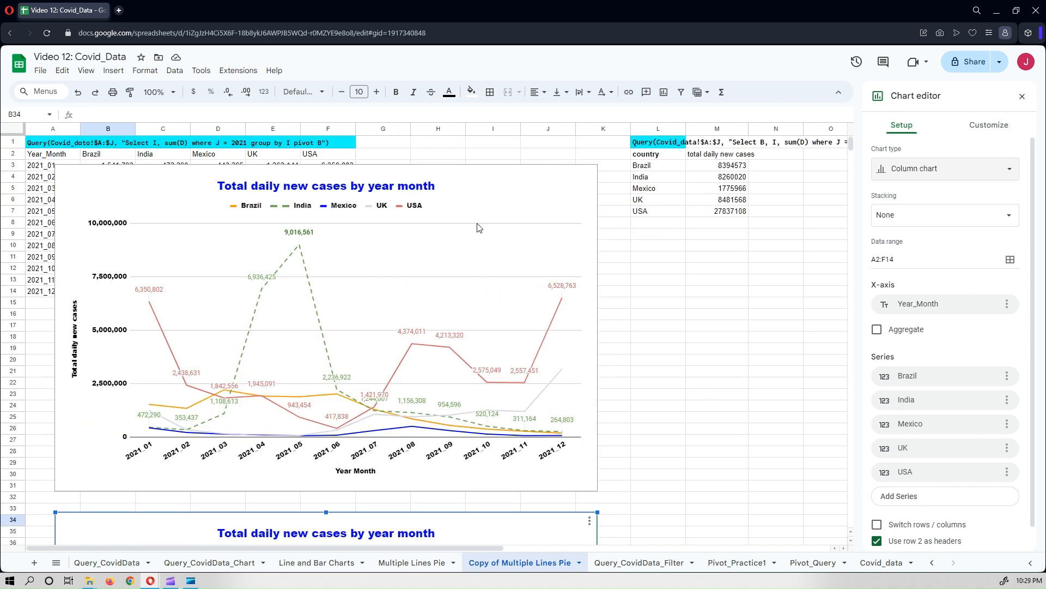
click(513, 183)
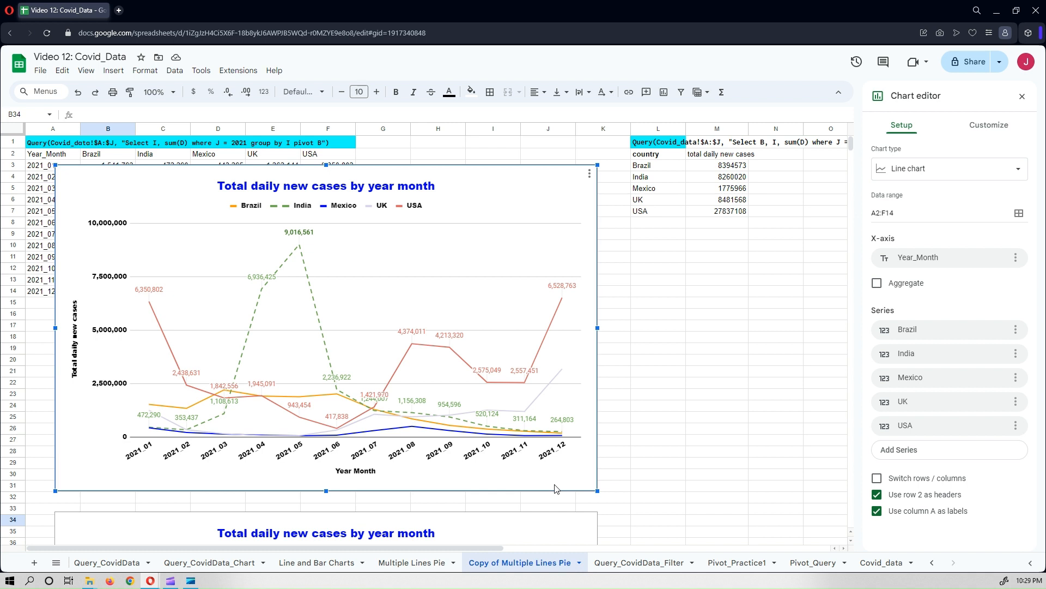
click(354, 303)
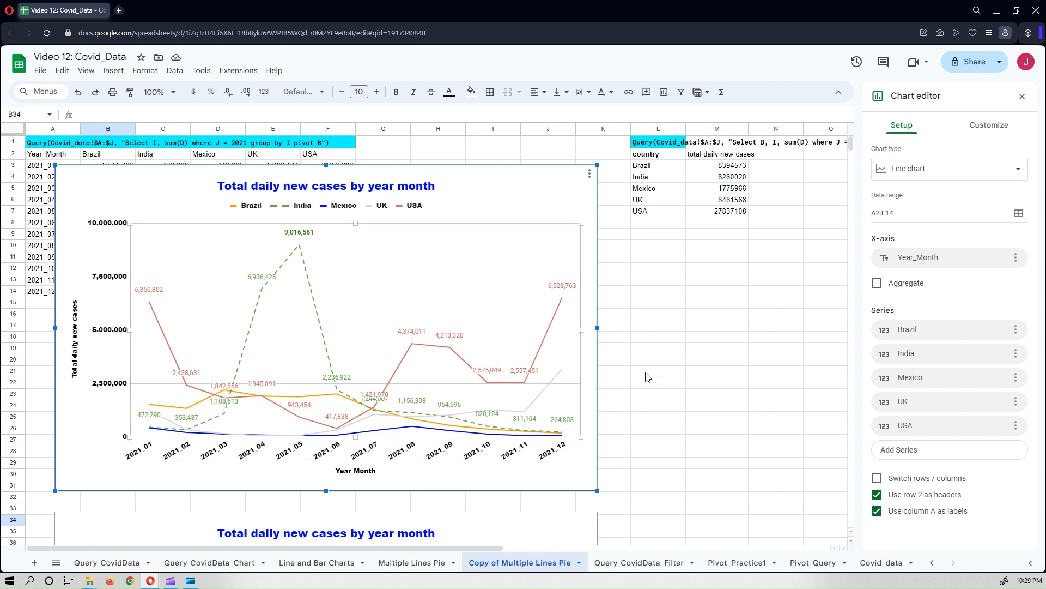
click(1023, 98)
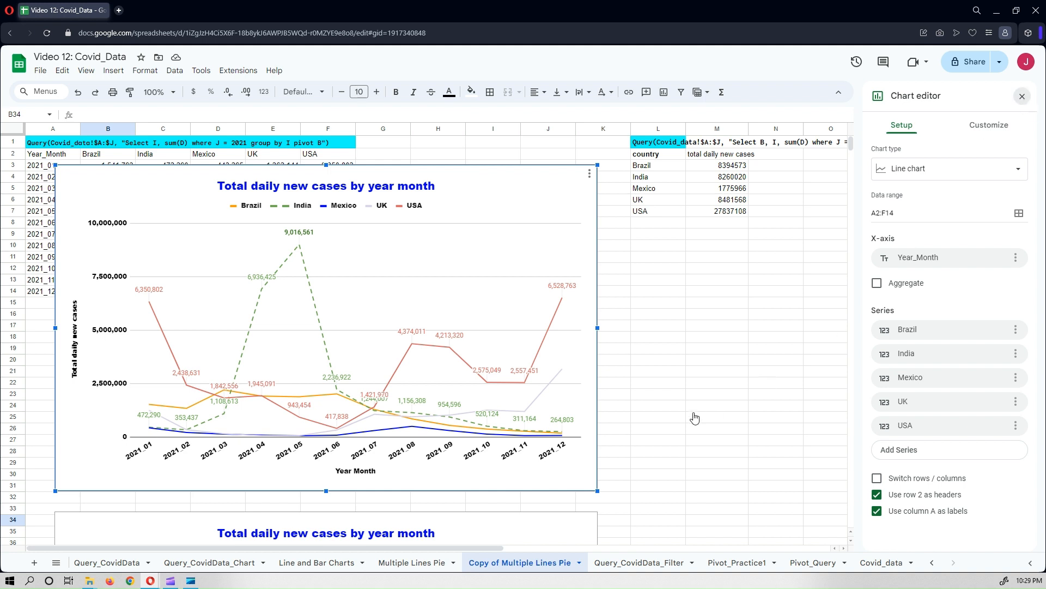
On the Multiple Lines Pie sheet, move the two pie charts slightly downward.
click(416, 569)
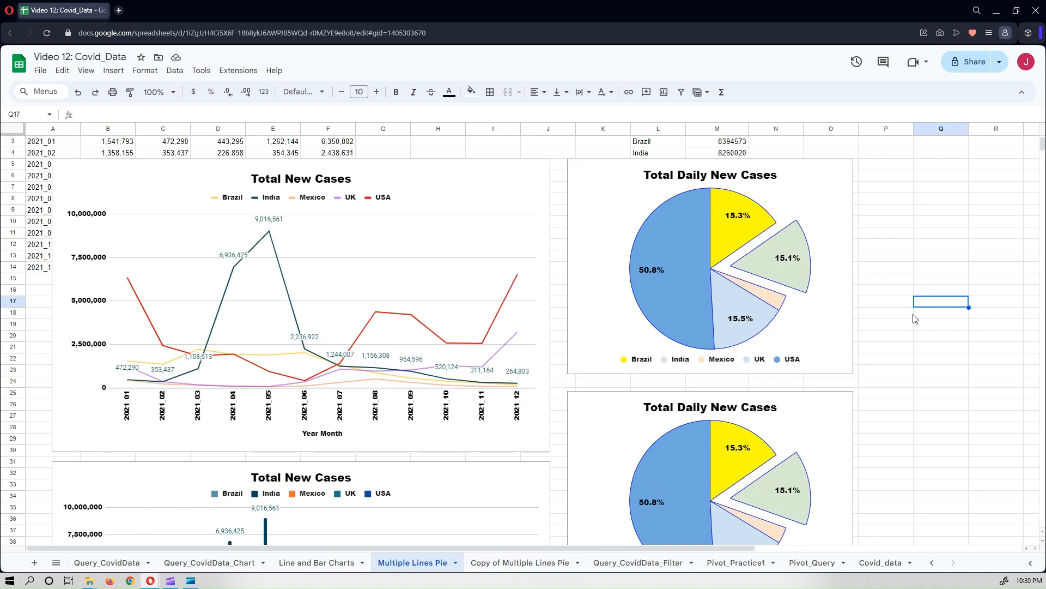
scroll(913, 316, up, 2)
click(815, 200)
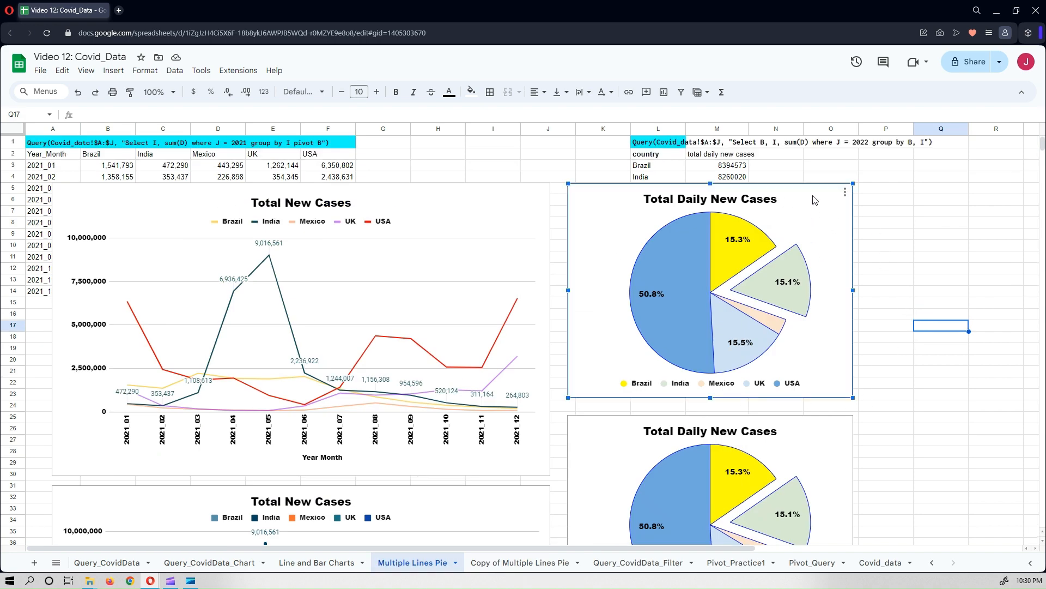
drag(816, 200, 814, 220)
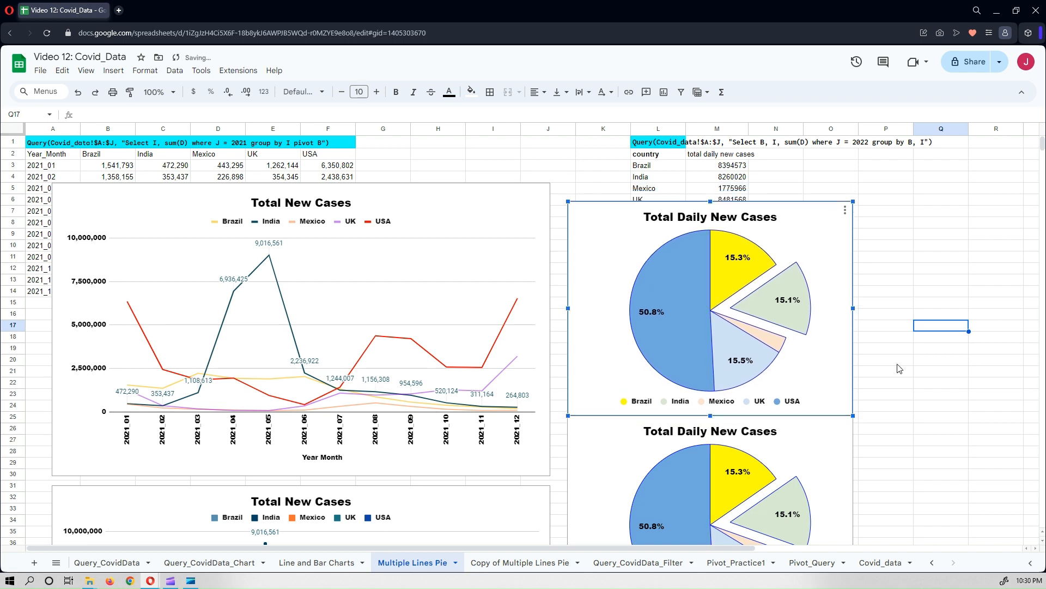
scroll(899, 371, down, 3)
click(841, 357)
drag(840, 357, 838, 400)
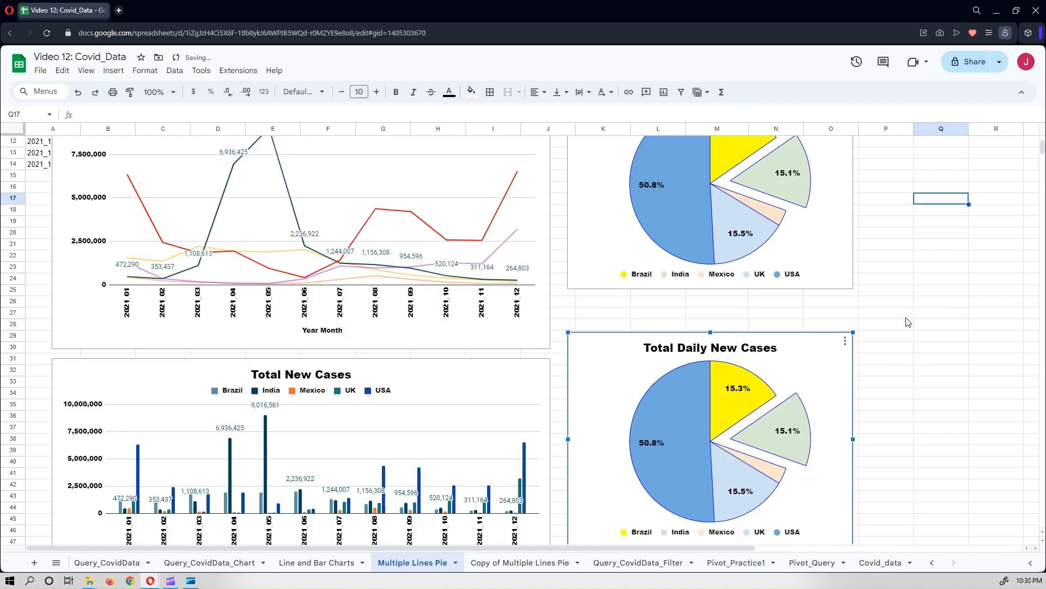
scroll(908, 321, up, 3)
click(845, 234)
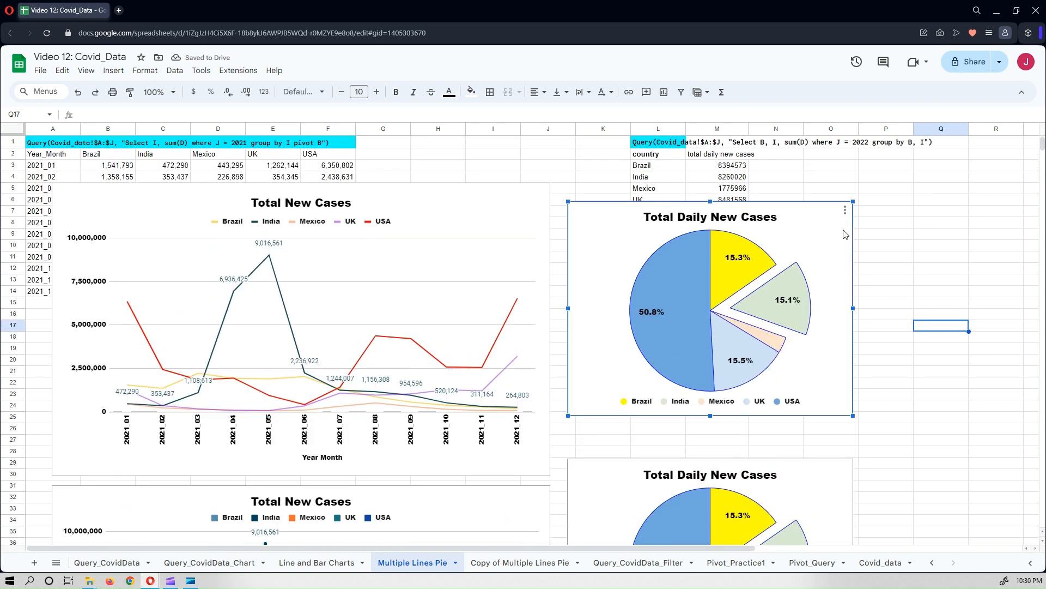
drag(846, 234, 842, 257)
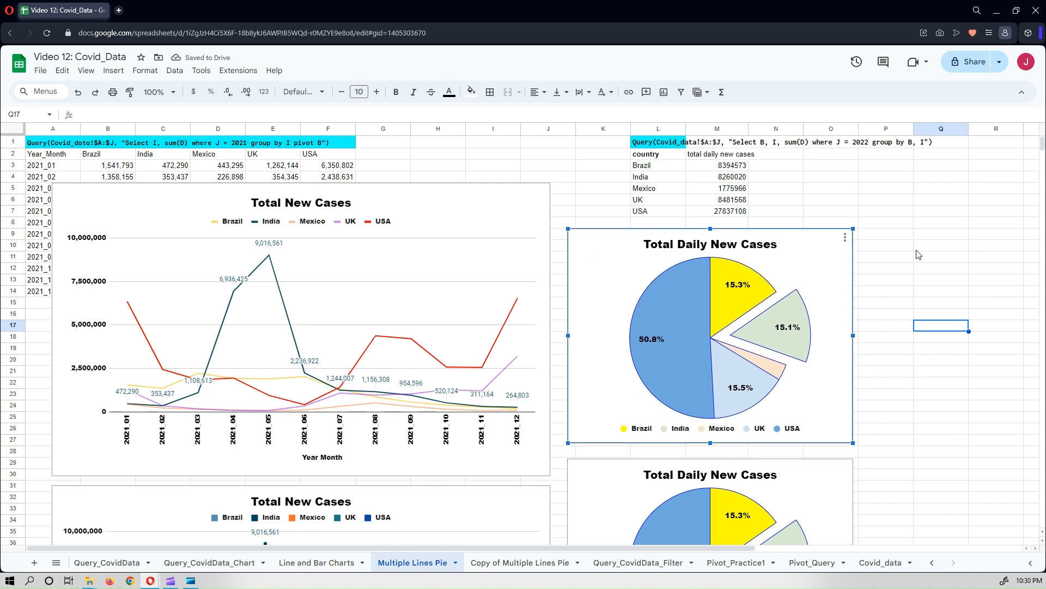
Return to the copied sheet and insert a chart from the country totals in L2:M7, placed beside the line chart.
click(514, 567)
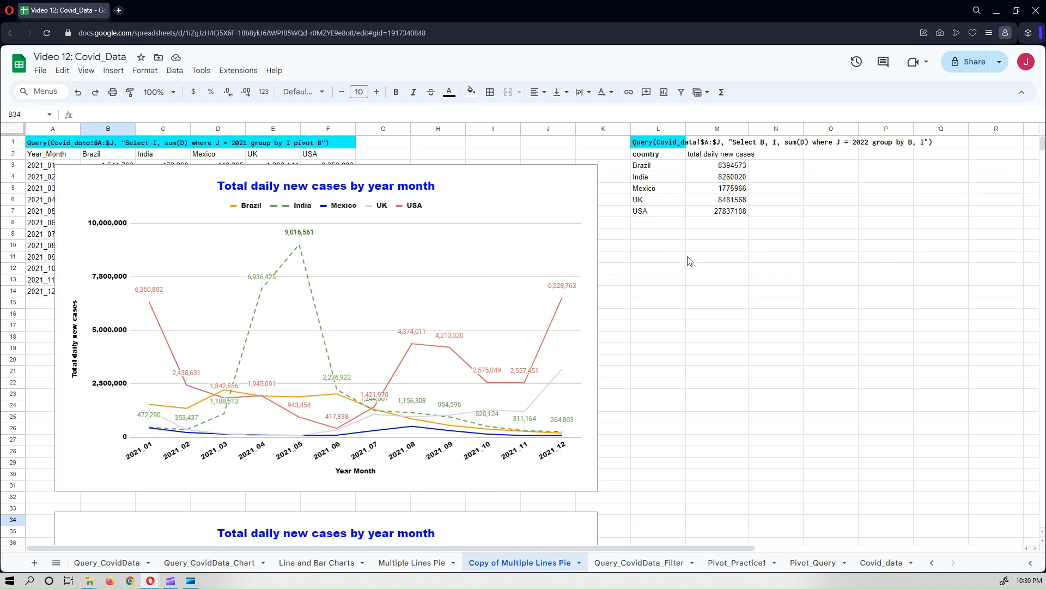
click(648, 158)
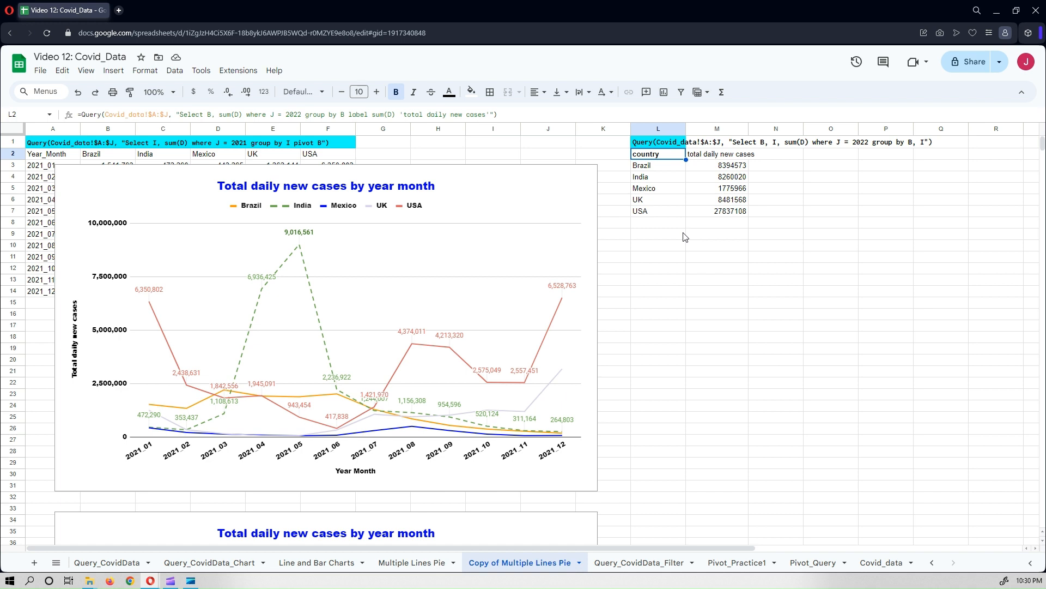
click(671, 271)
drag(652, 159, 728, 217)
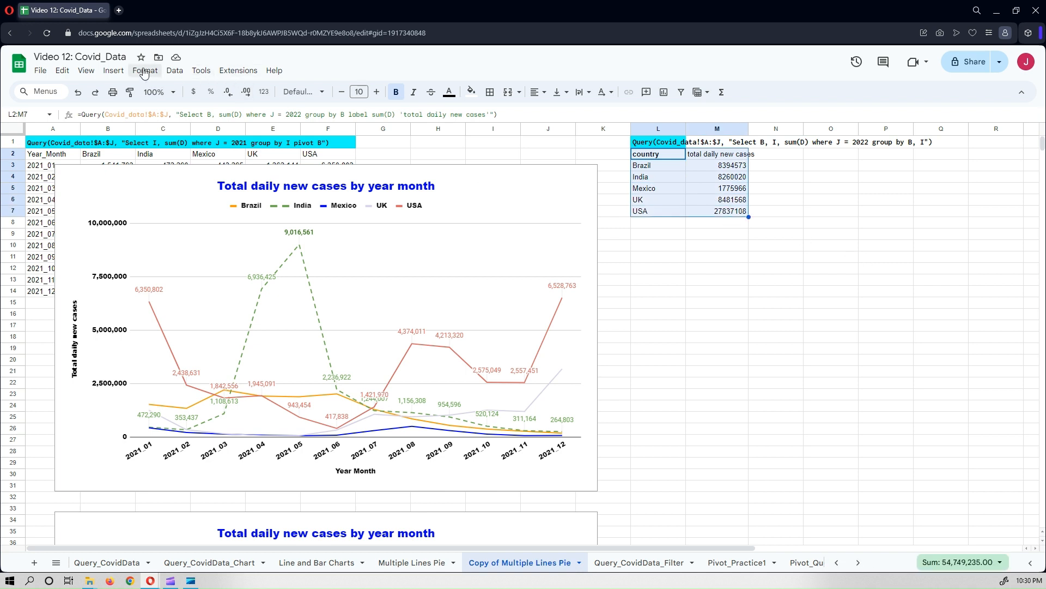
click(113, 71)
click(149, 189)
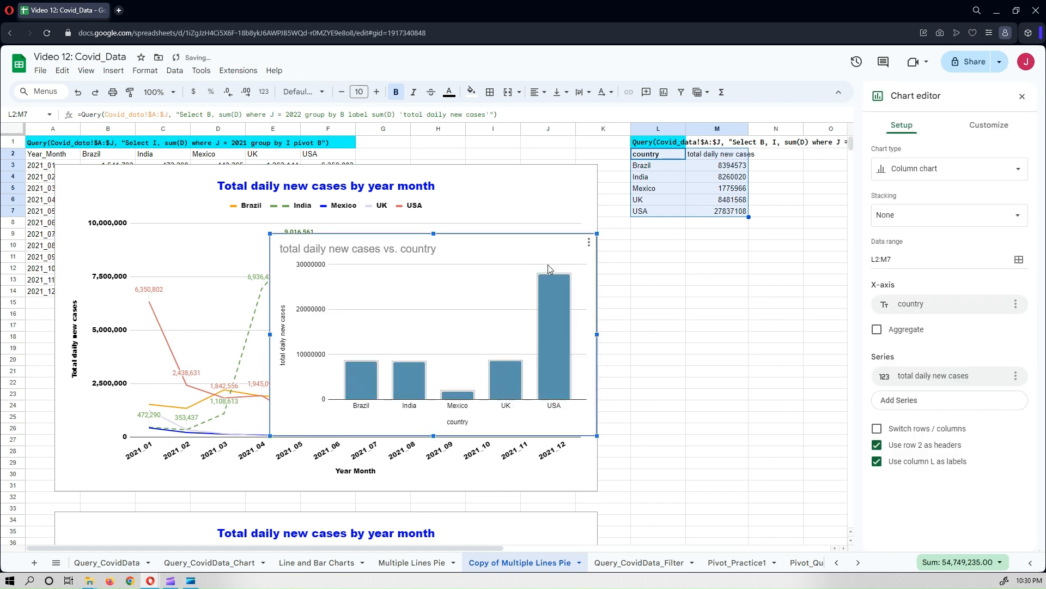
drag(563, 243, 801, 239)
Change the new chart to a pie chart and nudge it into position.
click(918, 168)
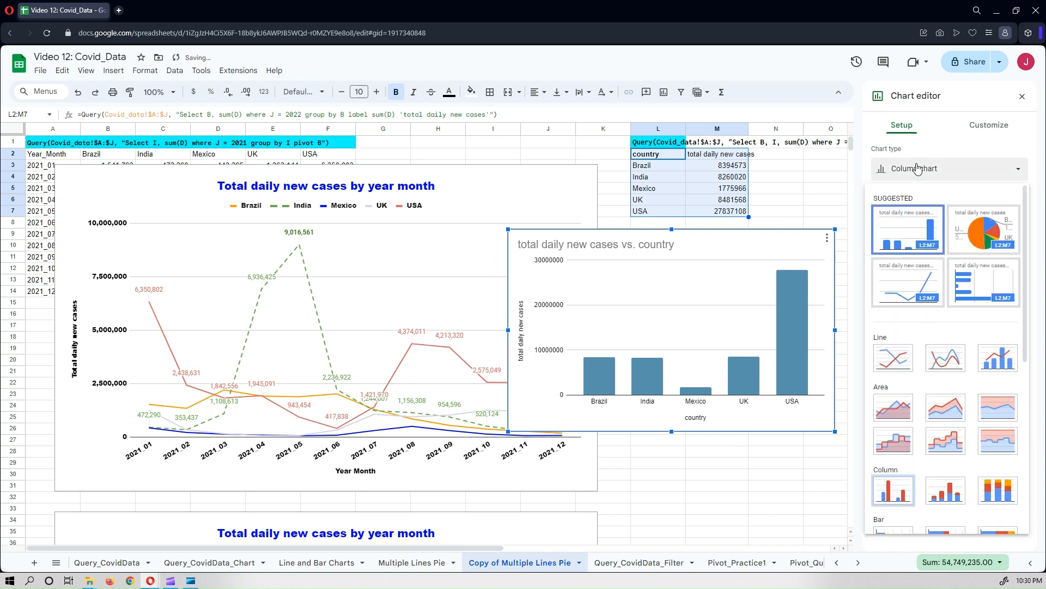
click(969, 229)
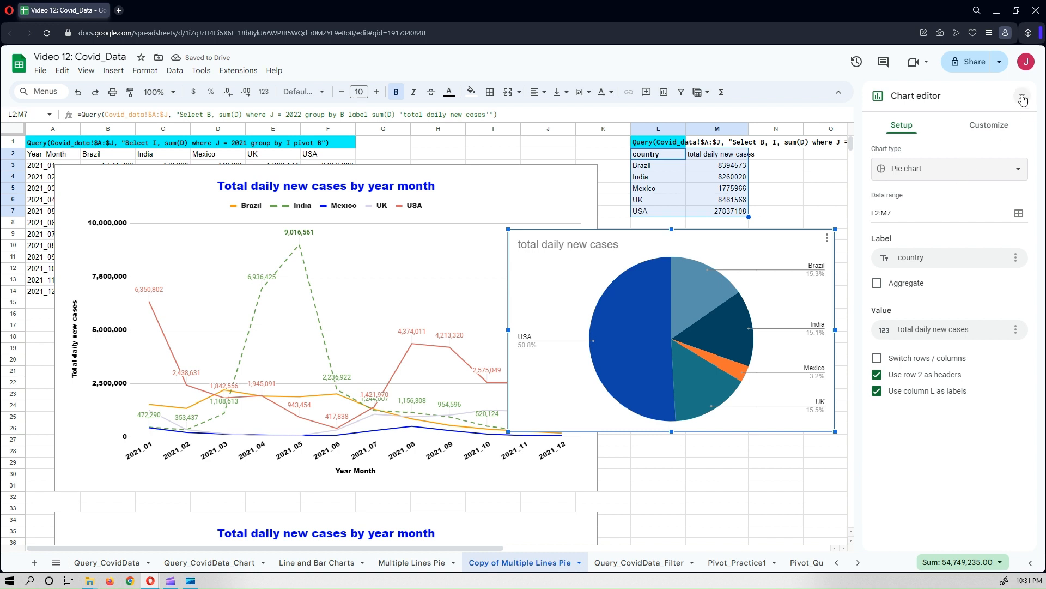
drag(786, 237, 738, 231)
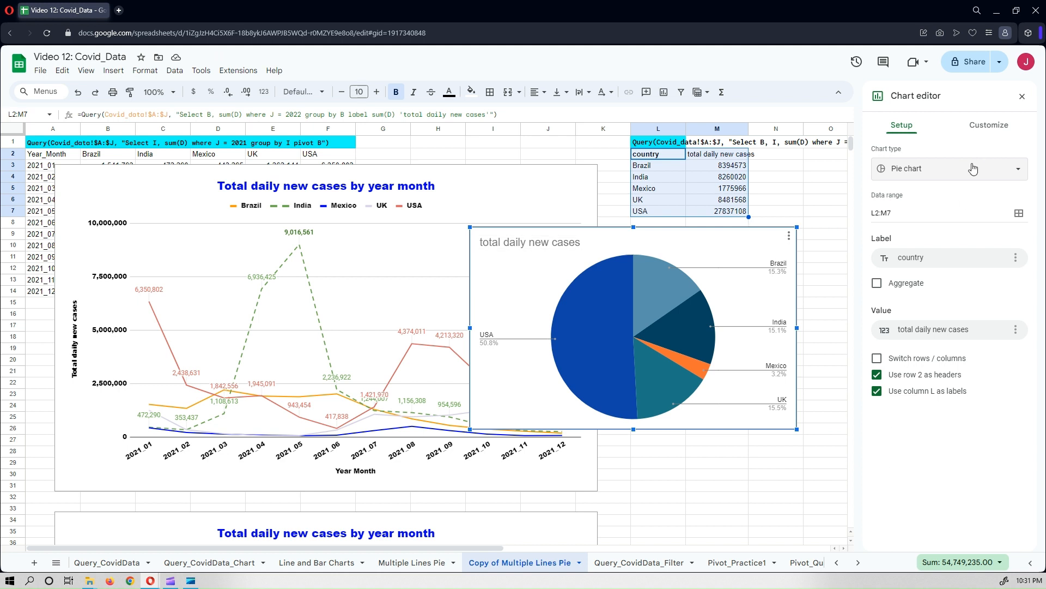
Set the pie chart's font to Wide and enlarge the chart downward.
click(989, 132)
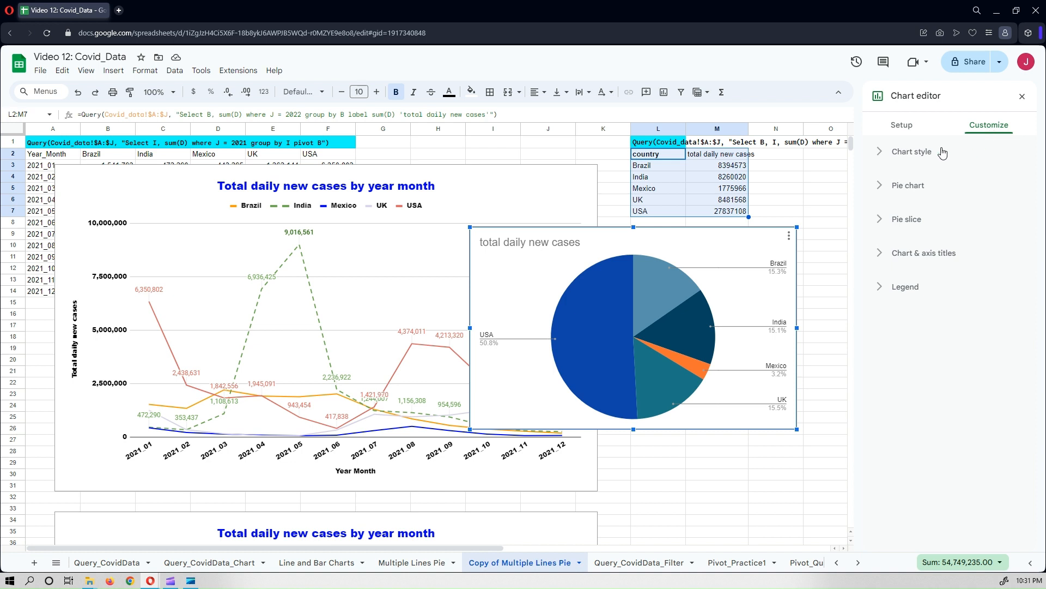
click(927, 156)
click(993, 197)
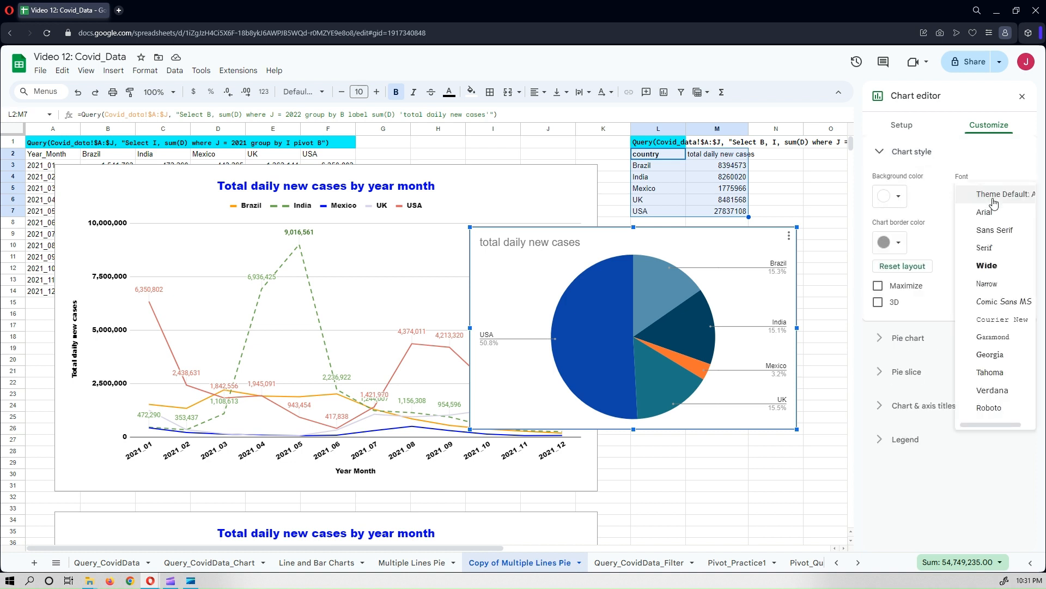
click(1002, 269)
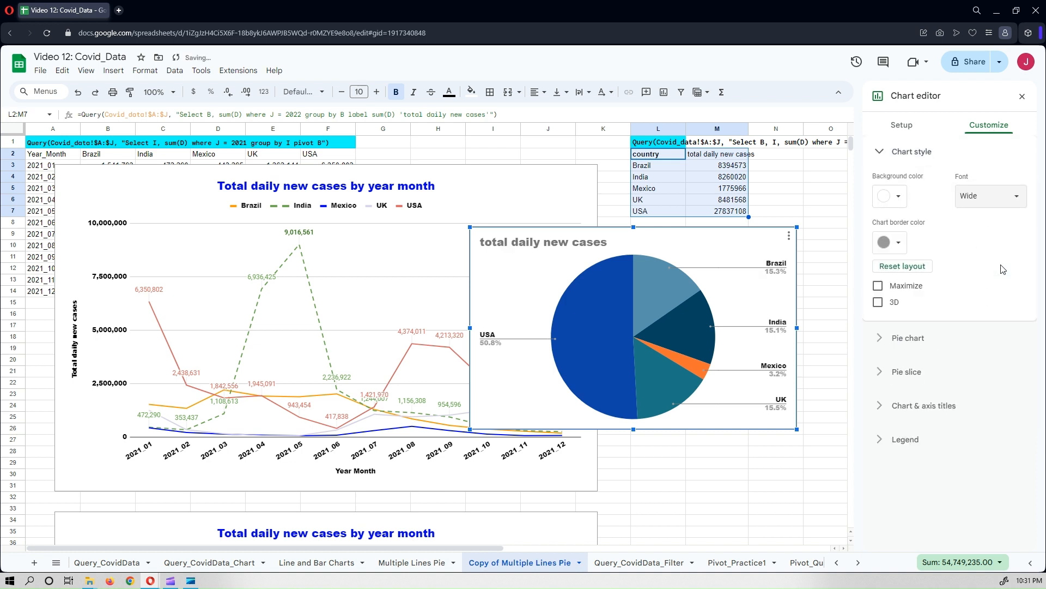
drag(634, 429, 649, 482)
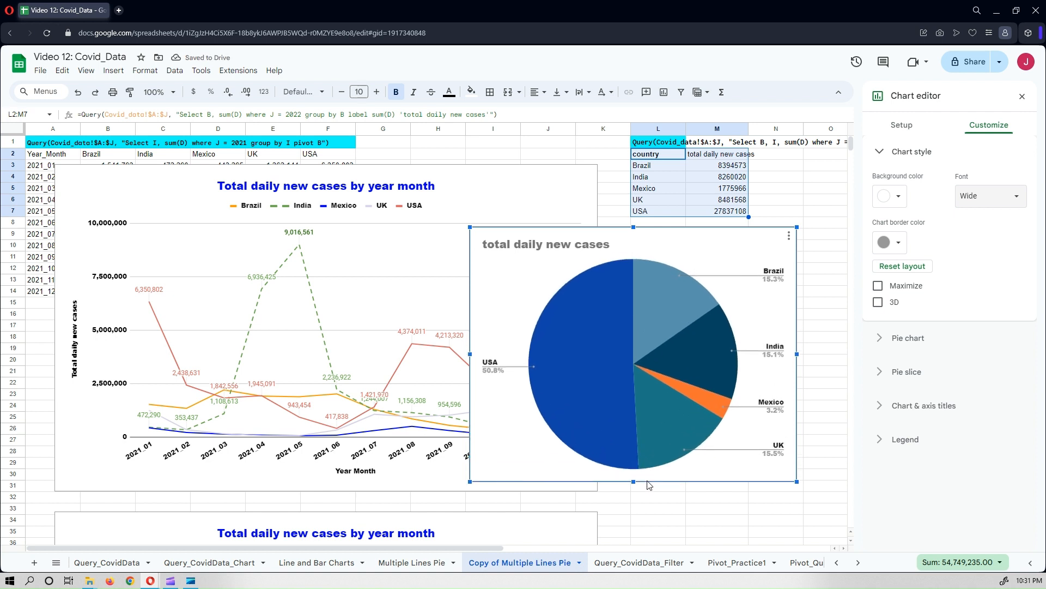
Set the pie chart's border color to dark blue.
click(892, 244)
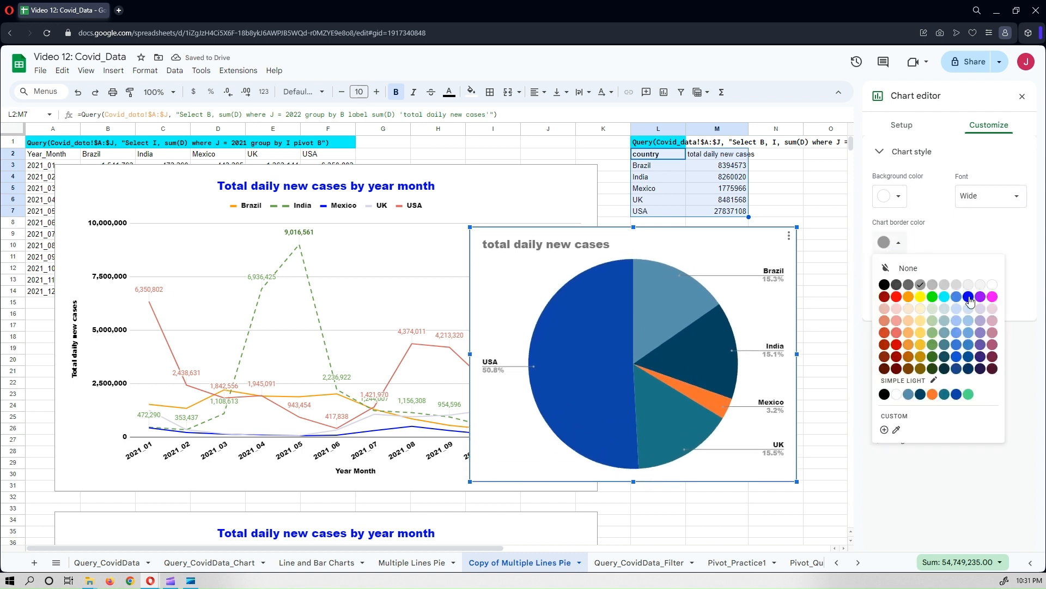
click(969, 297)
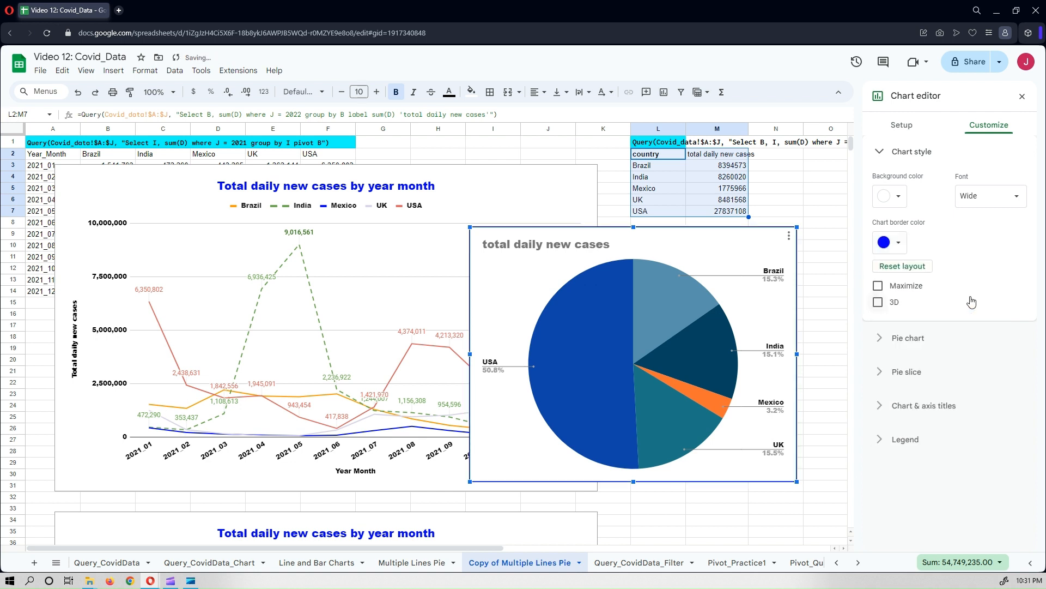
click(894, 245)
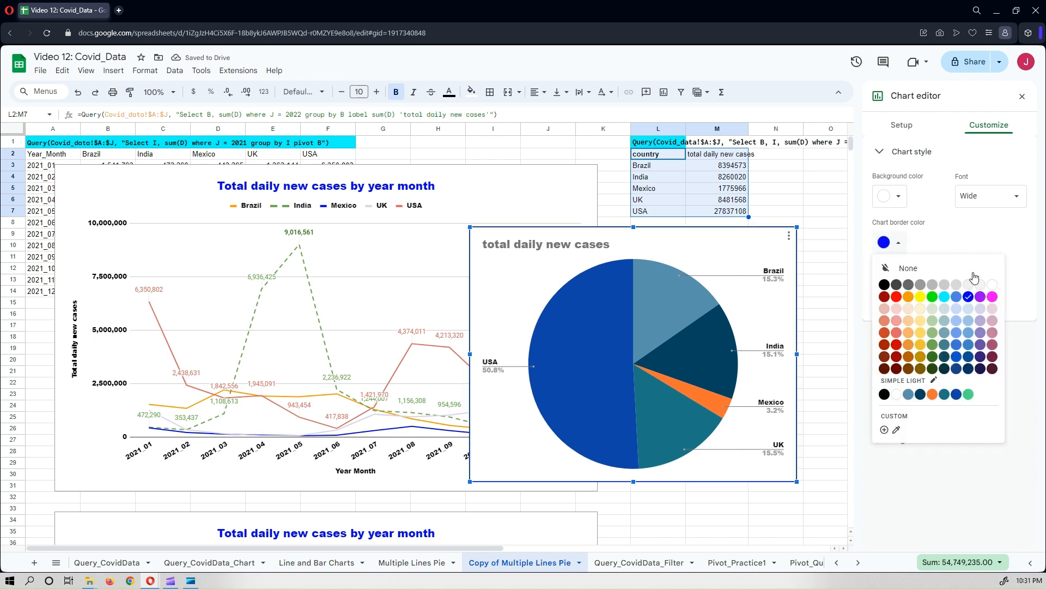
click(791, 254)
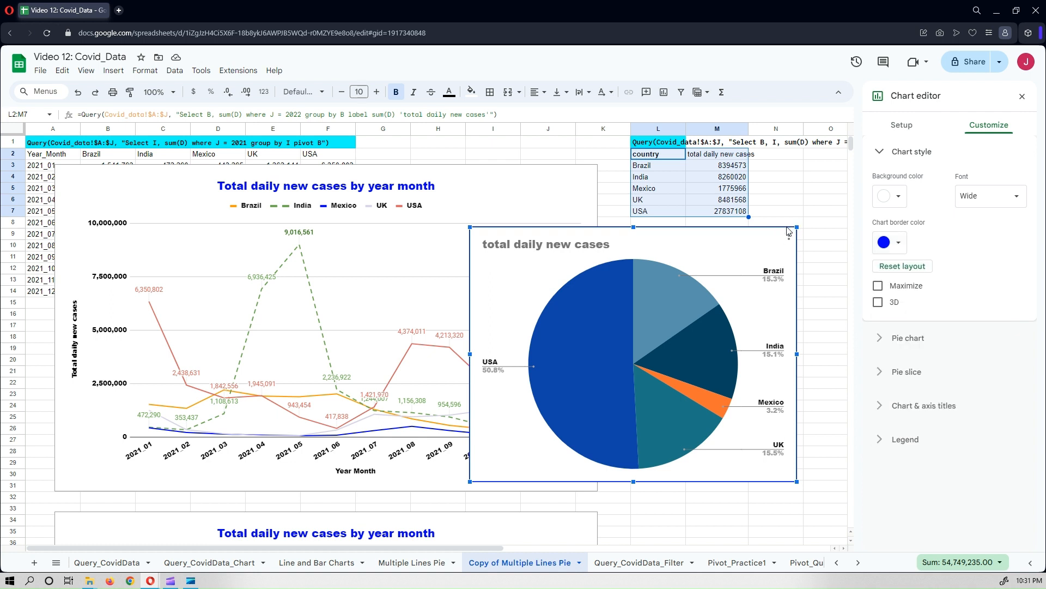
click(895, 245)
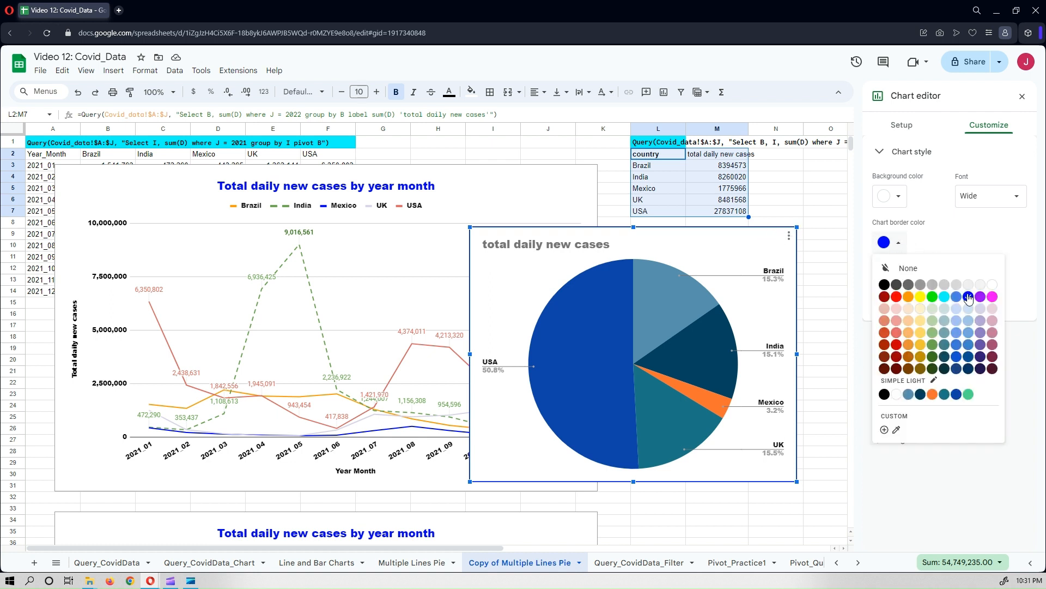
click(885, 284)
click(894, 242)
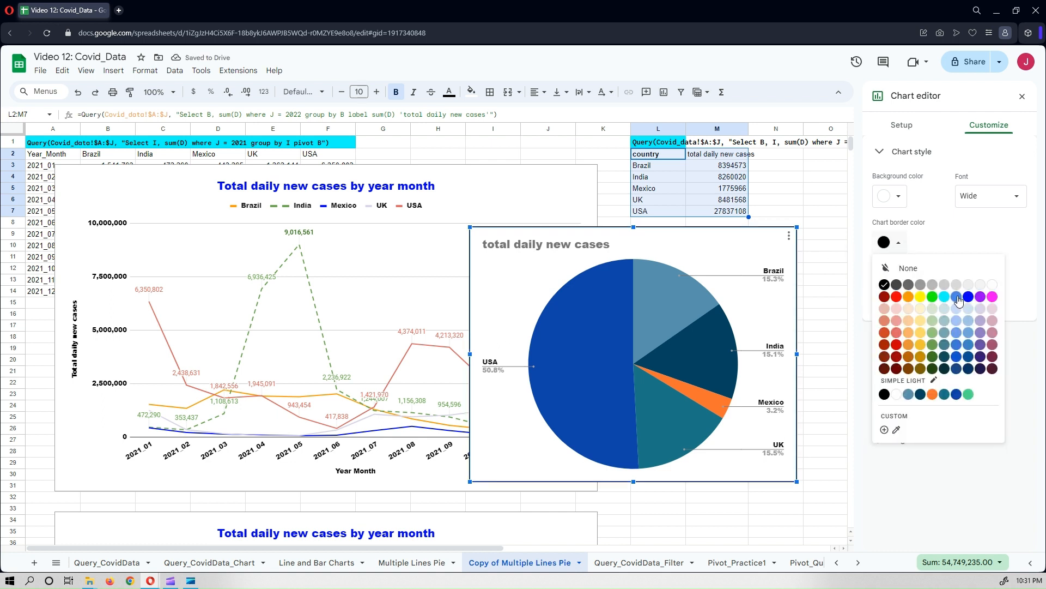
click(957, 369)
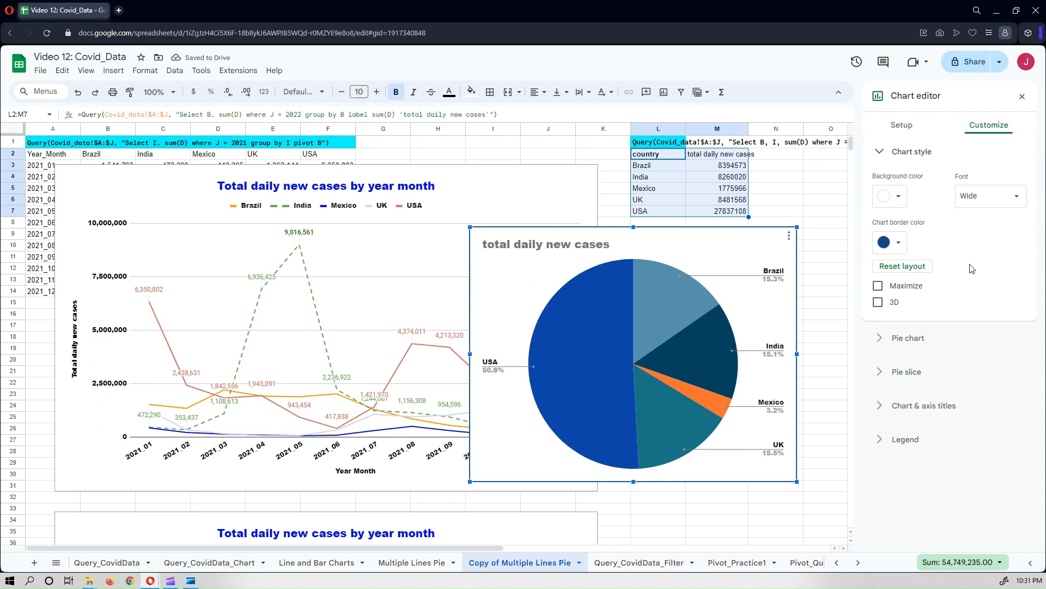
Show percentage slice labels on the pie chart, formatted bold and italic.
click(909, 338)
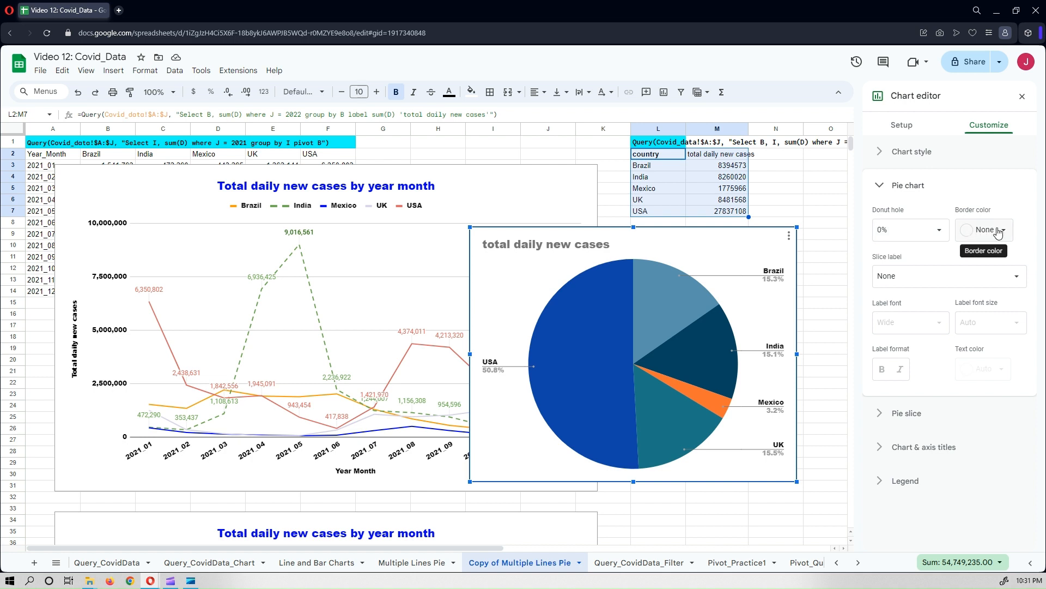
click(1005, 283)
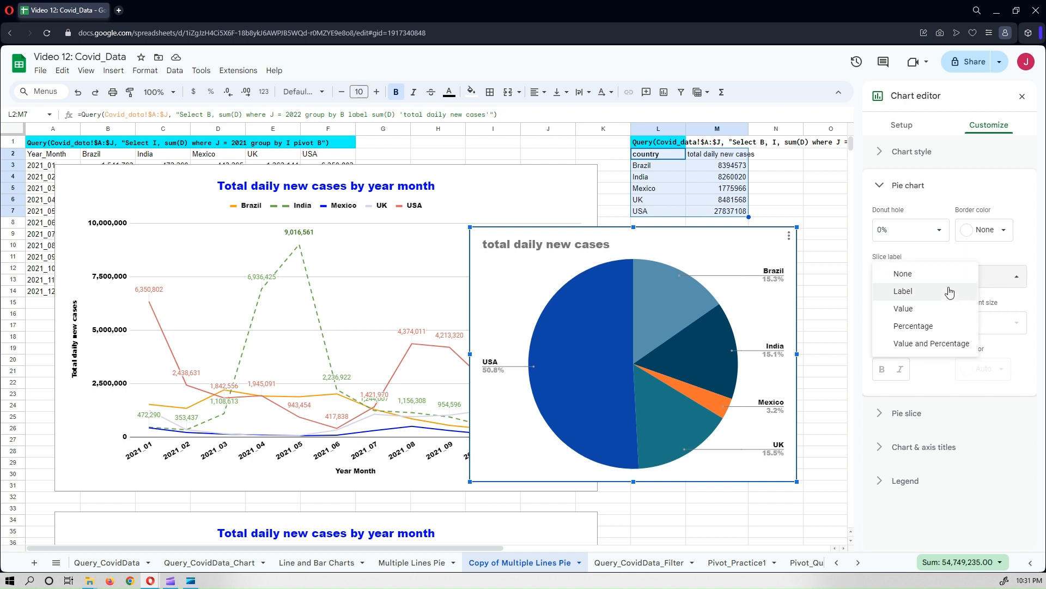
click(934, 329)
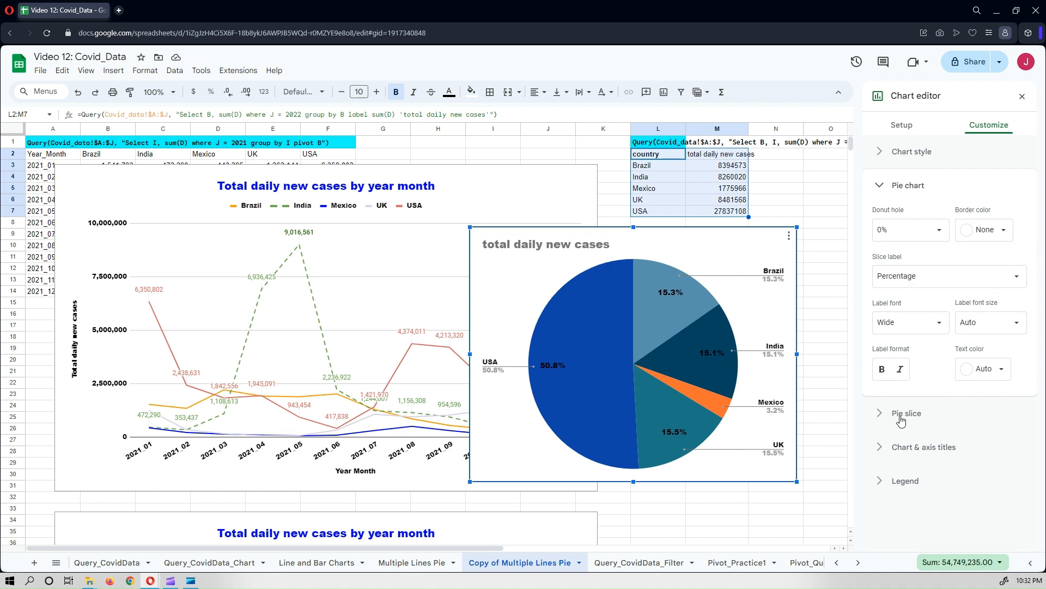
click(882, 370)
click(901, 370)
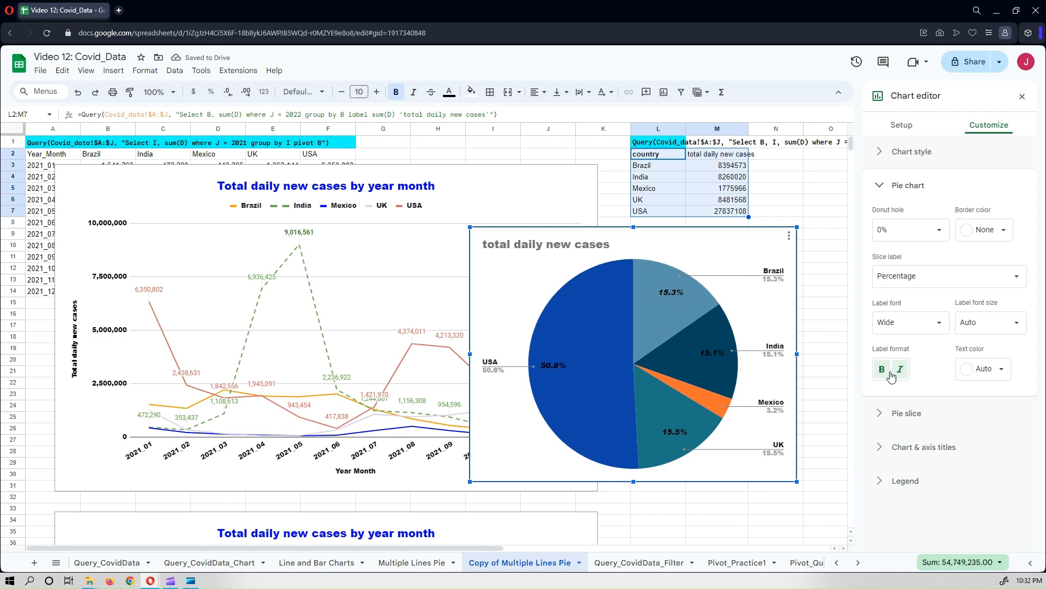
click(1003, 368)
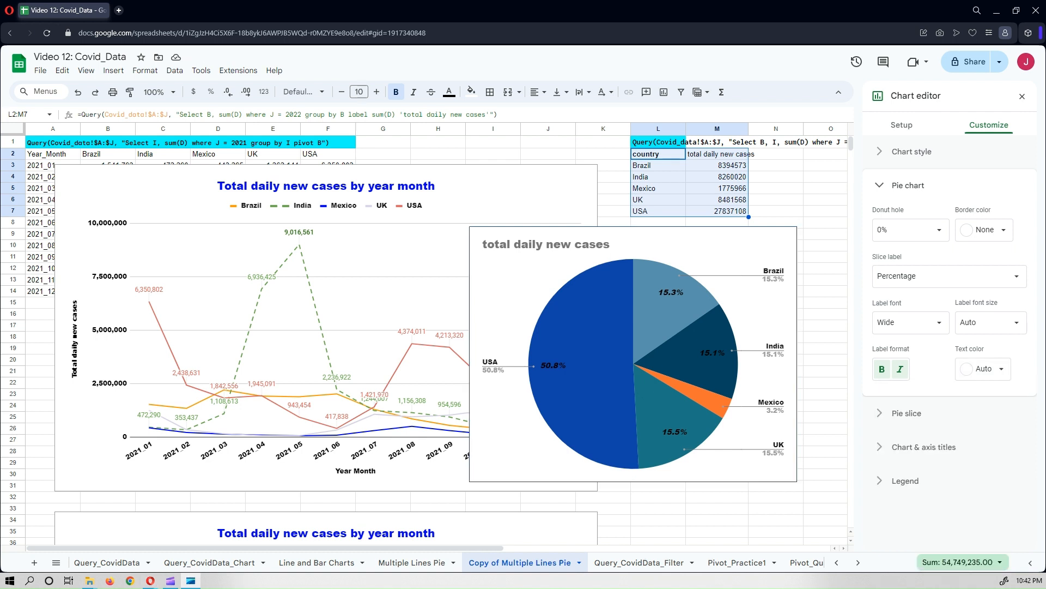
Color the Brazil pie slice yellow.
click(907, 414)
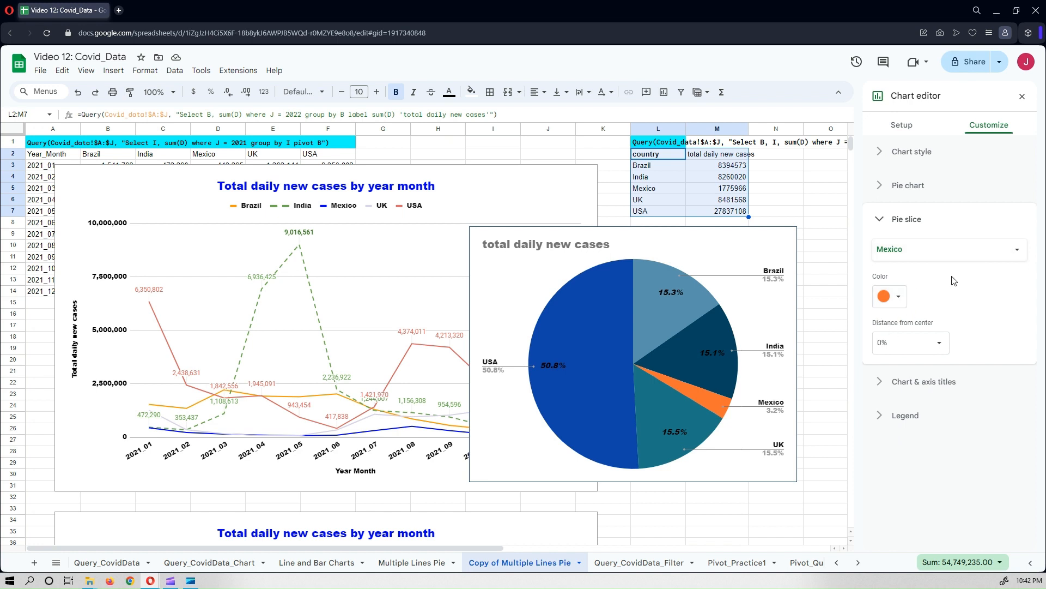
click(949, 254)
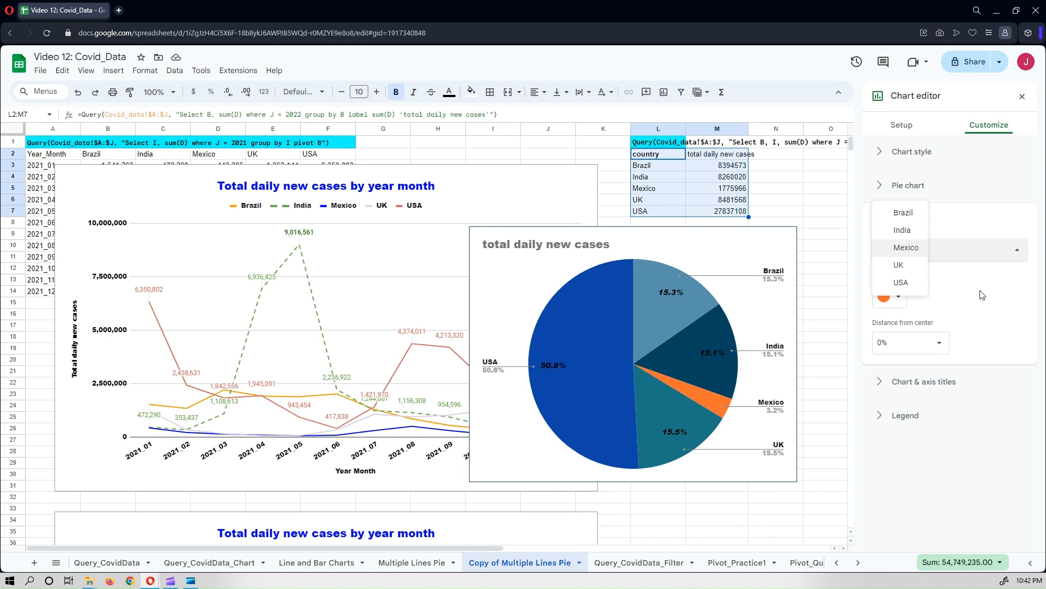
click(982, 294)
click(955, 256)
click(903, 212)
click(893, 297)
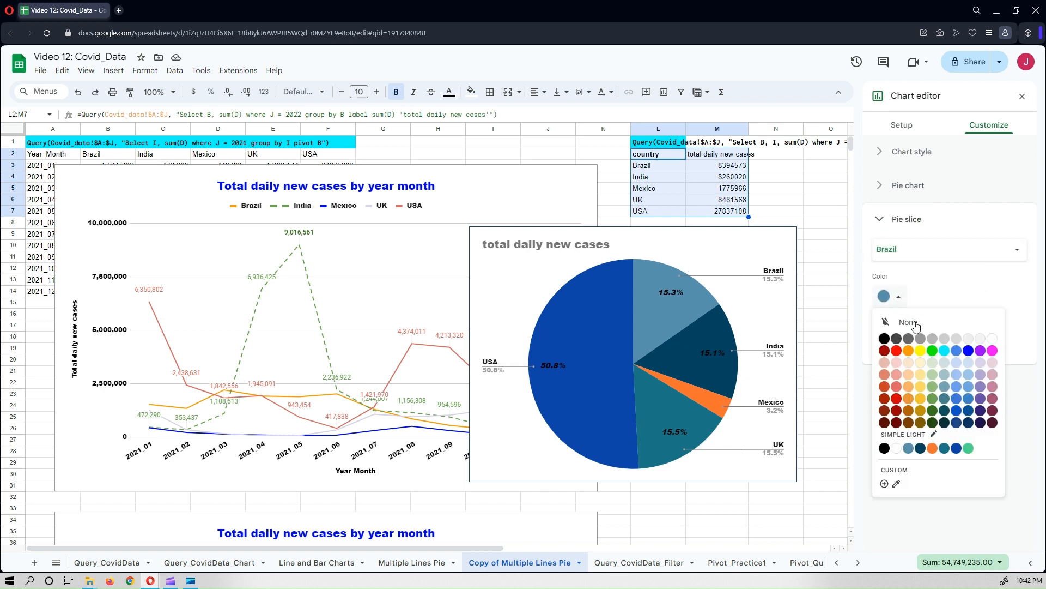
click(921, 351)
Color the India pie slice light green.
click(941, 251)
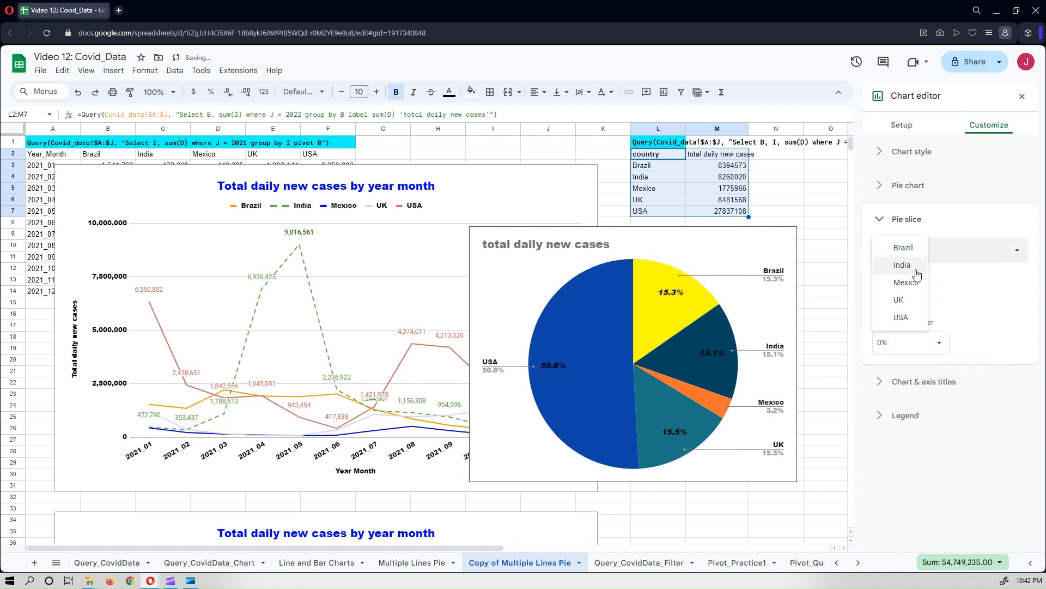
click(916, 270)
click(906, 299)
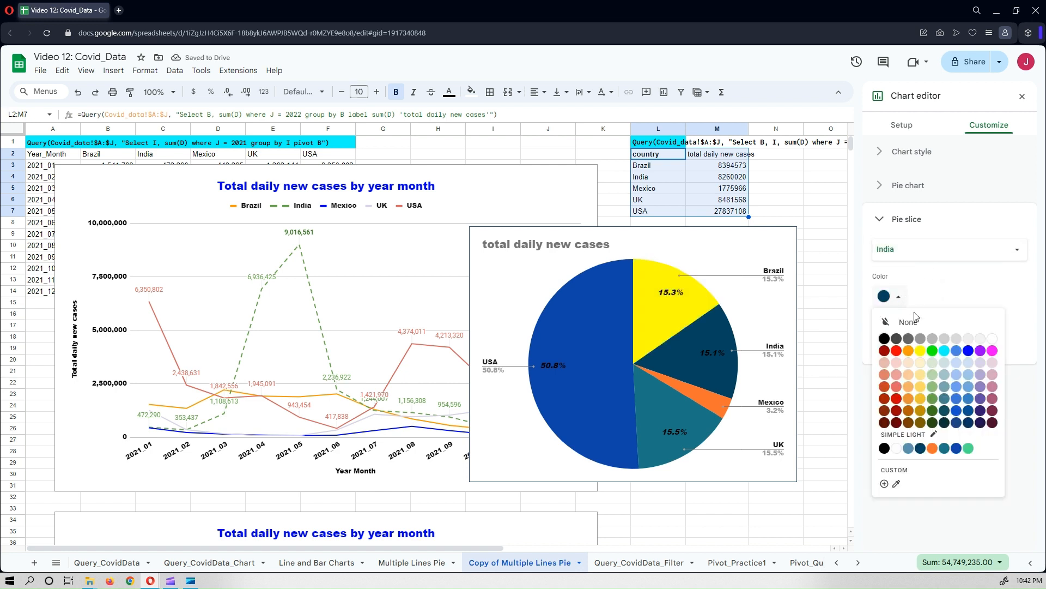
click(932, 362)
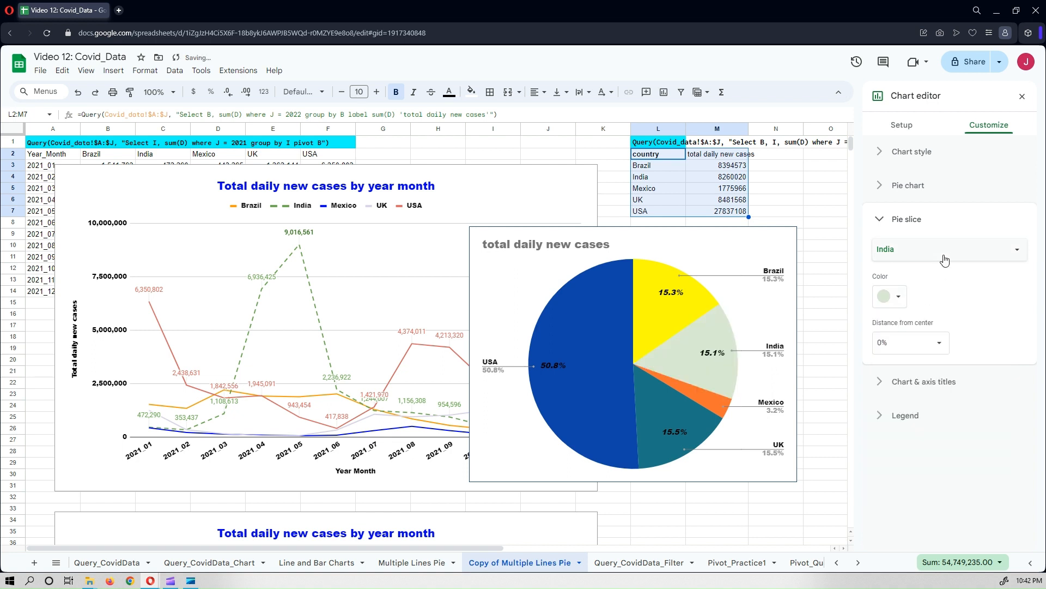
Color the Mexico pie slice light blue.
click(944, 260)
click(946, 266)
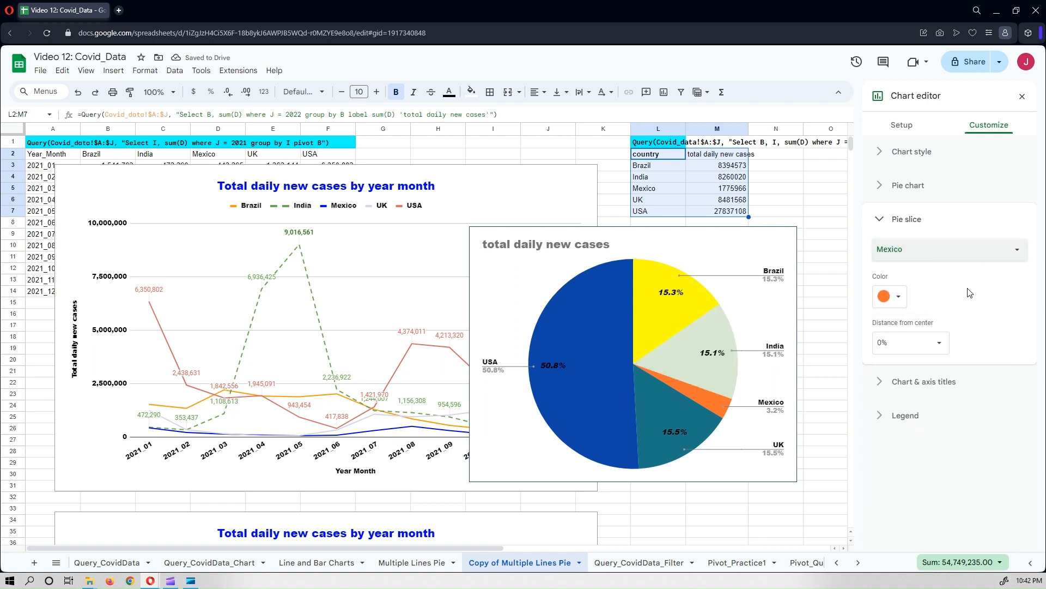
click(899, 297)
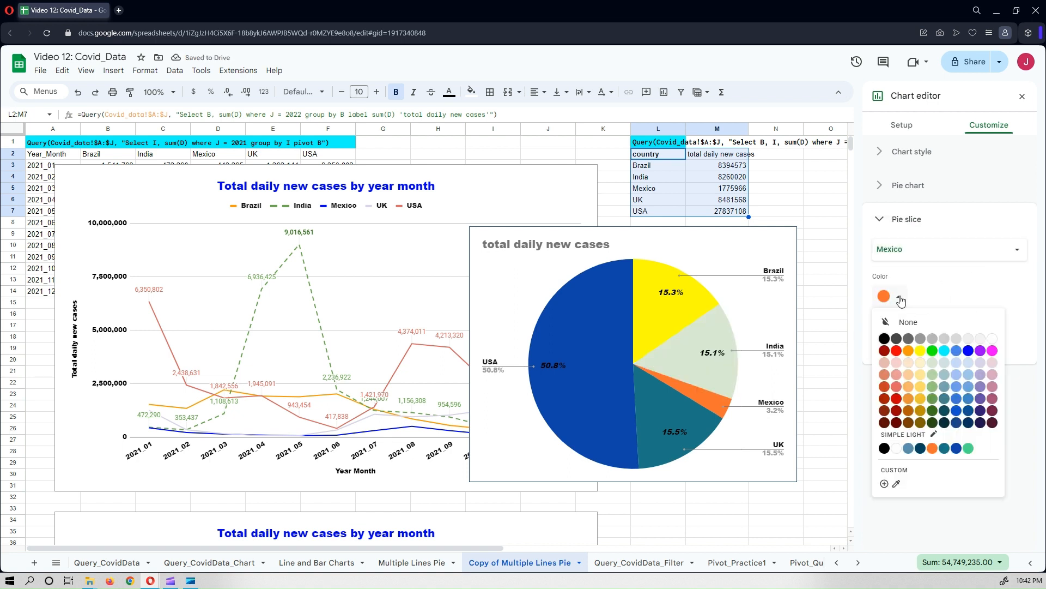
click(958, 363)
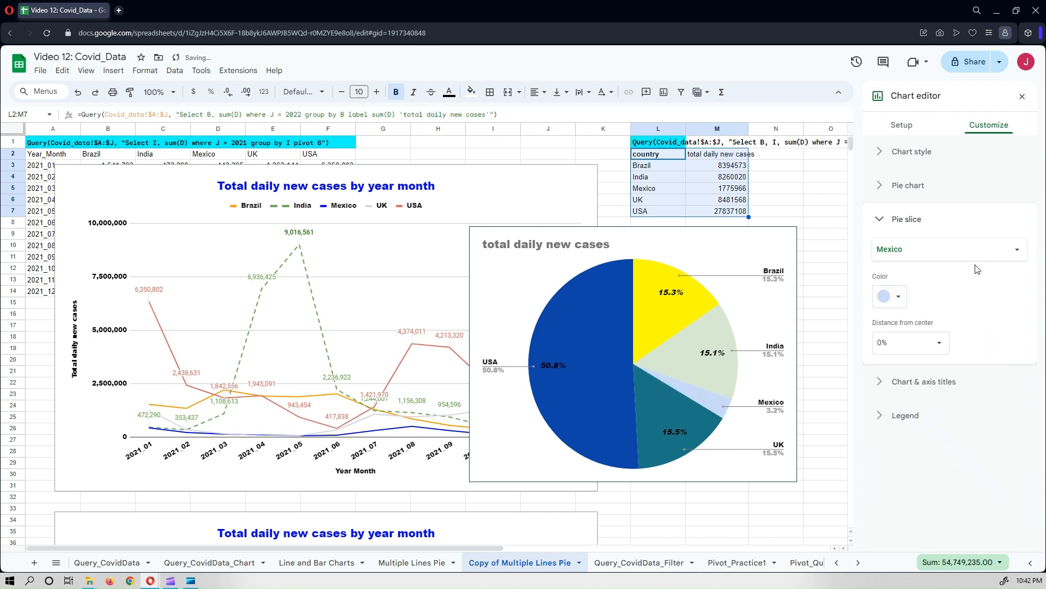
Color the UK pie slice light purple.
click(960, 251)
click(911, 268)
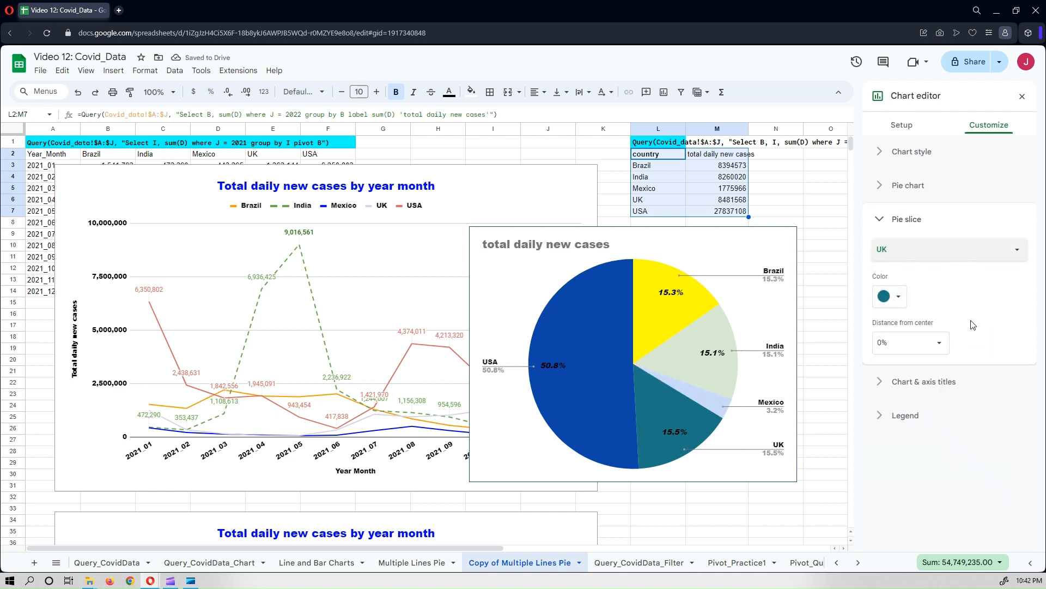
click(970, 256)
click(971, 256)
click(896, 296)
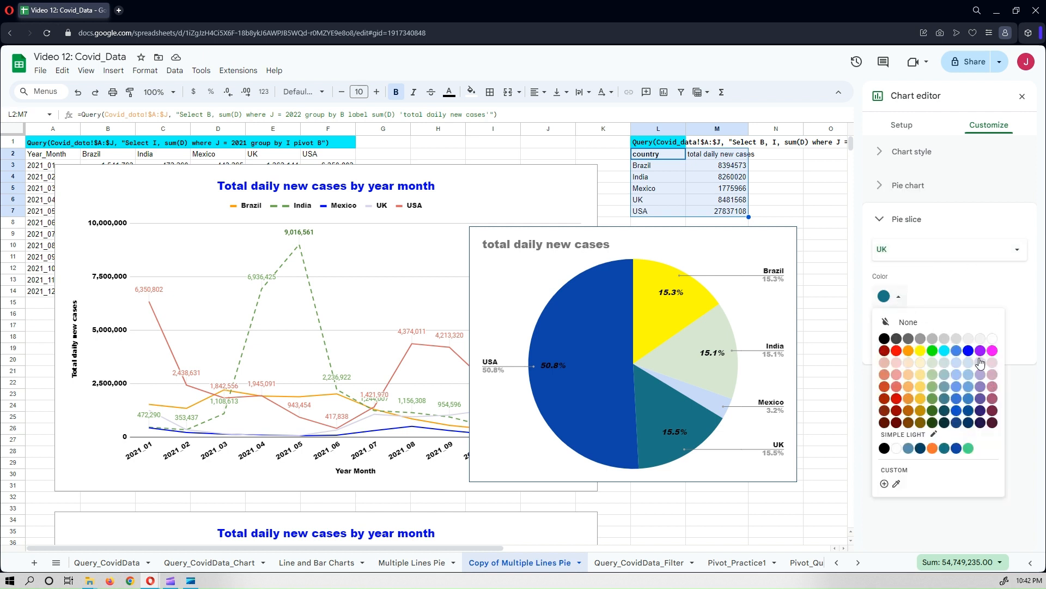
click(980, 362)
Color the USA pie slice light pink.
click(947, 253)
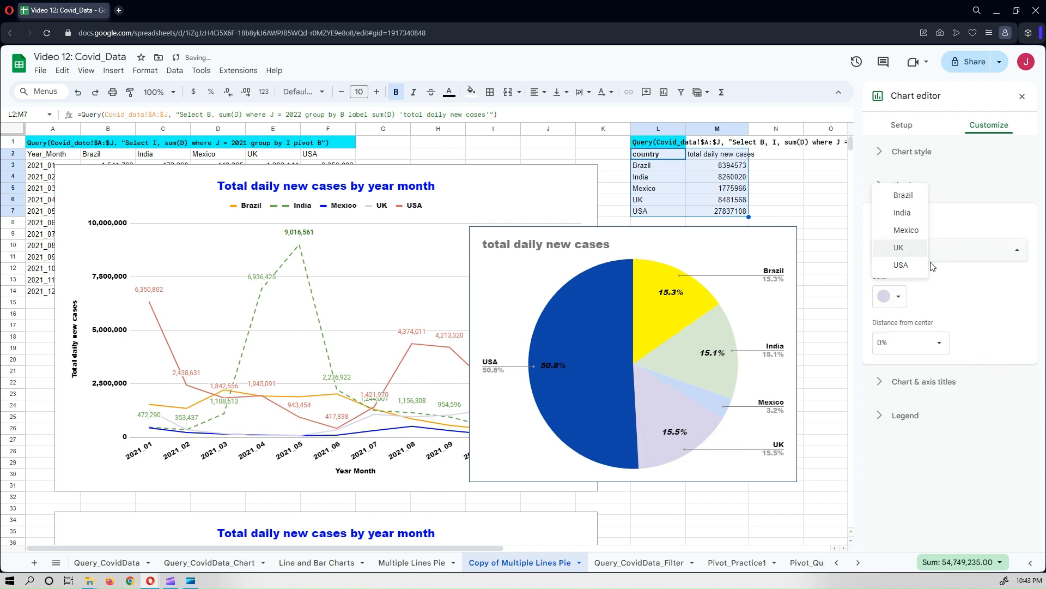
click(920, 267)
click(897, 298)
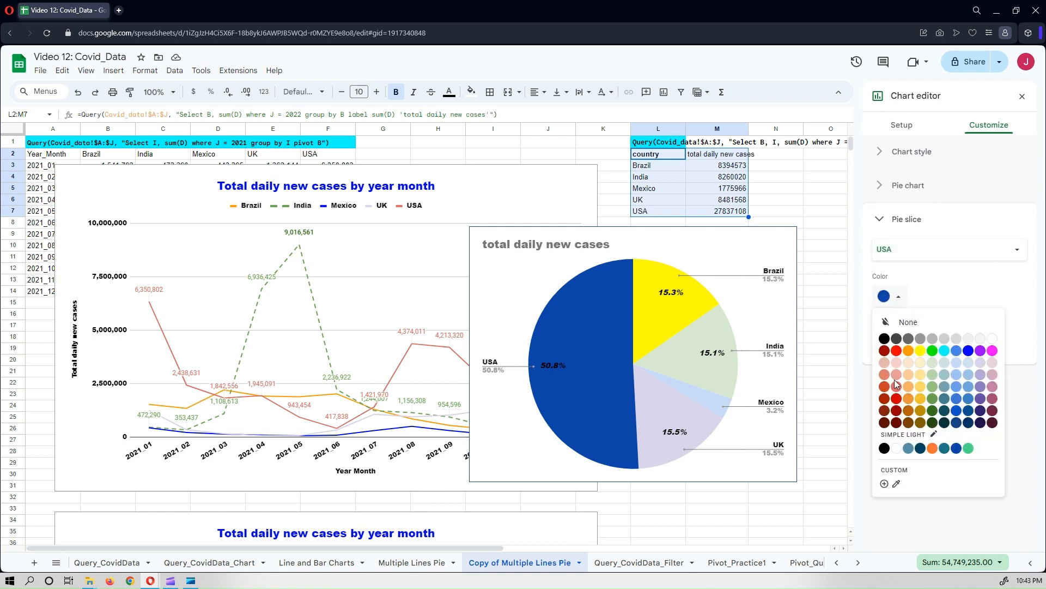
click(897, 364)
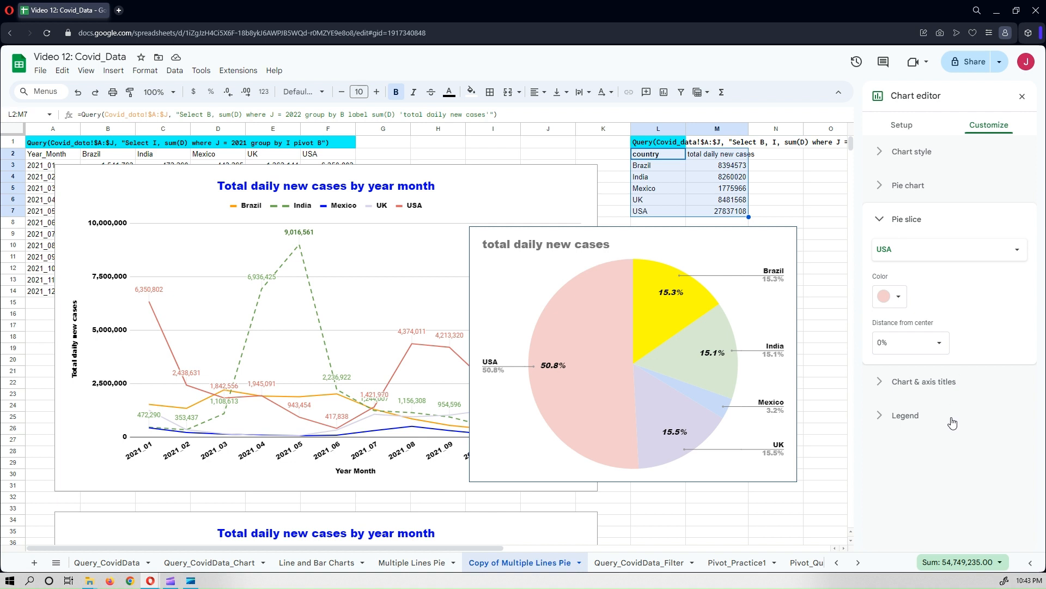
Pull the India slice out of the pie by 25% distance from center.
click(940, 349)
click(984, 341)
click(974, 253)
click(903, 196)
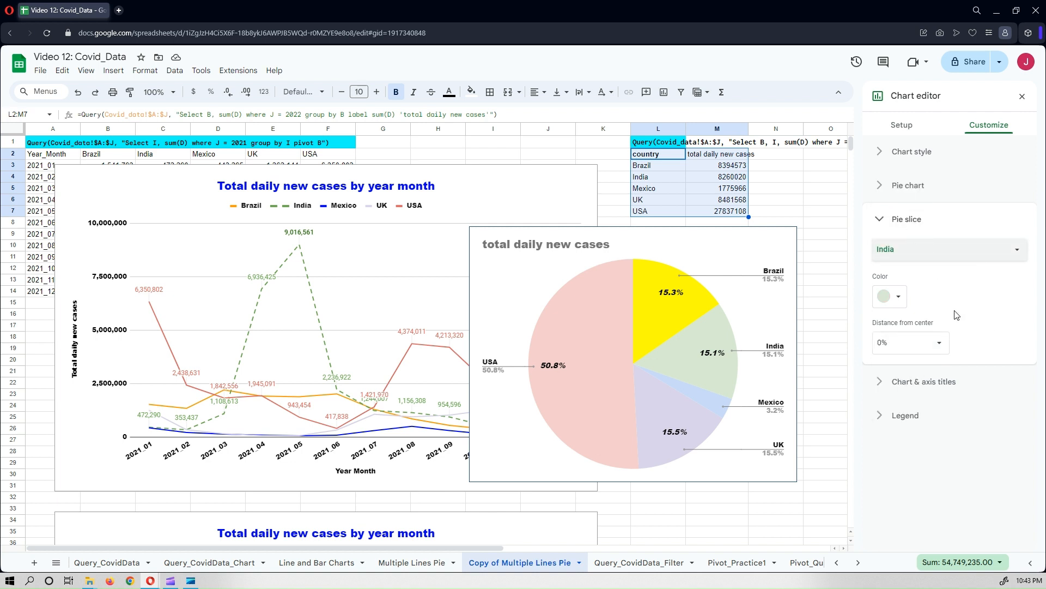
click(945, 348)
click(900, 384)
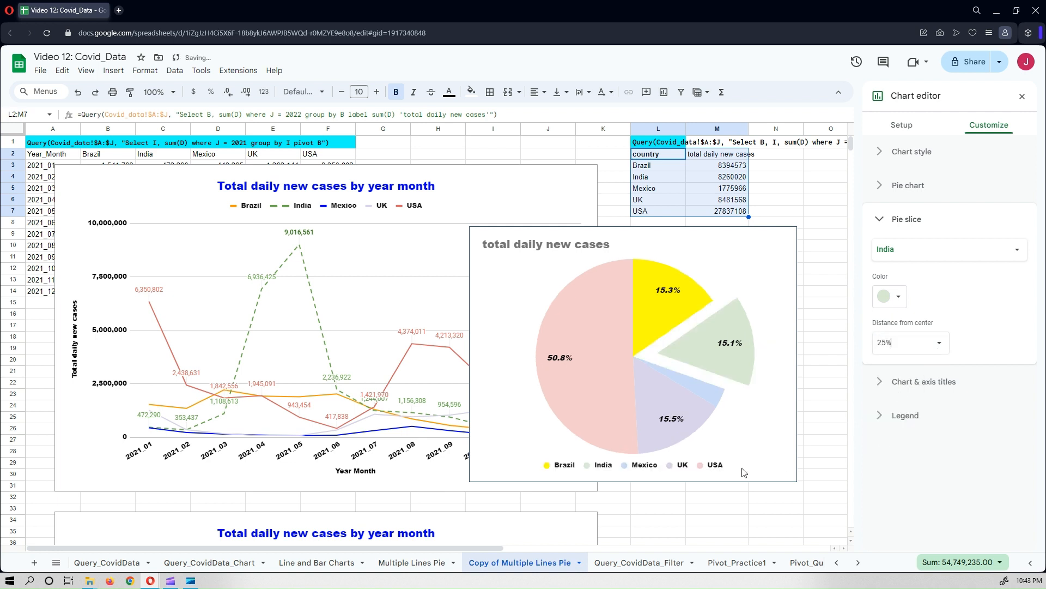
Enlarge the pie chart leftward and downward, then move it slightly up.
click(513, 366)
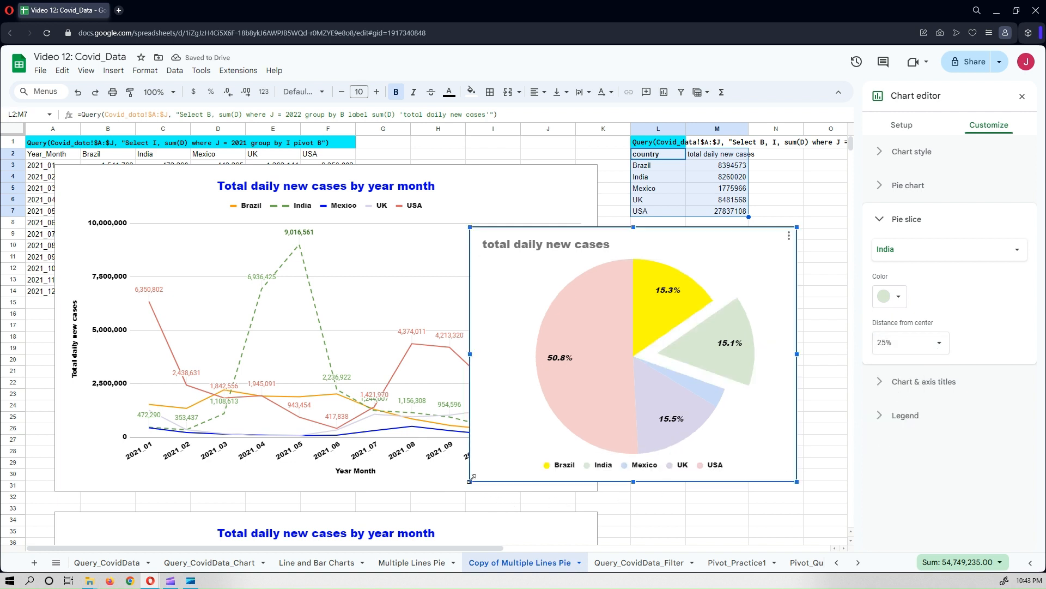
drag(470, 481, 417, 493)
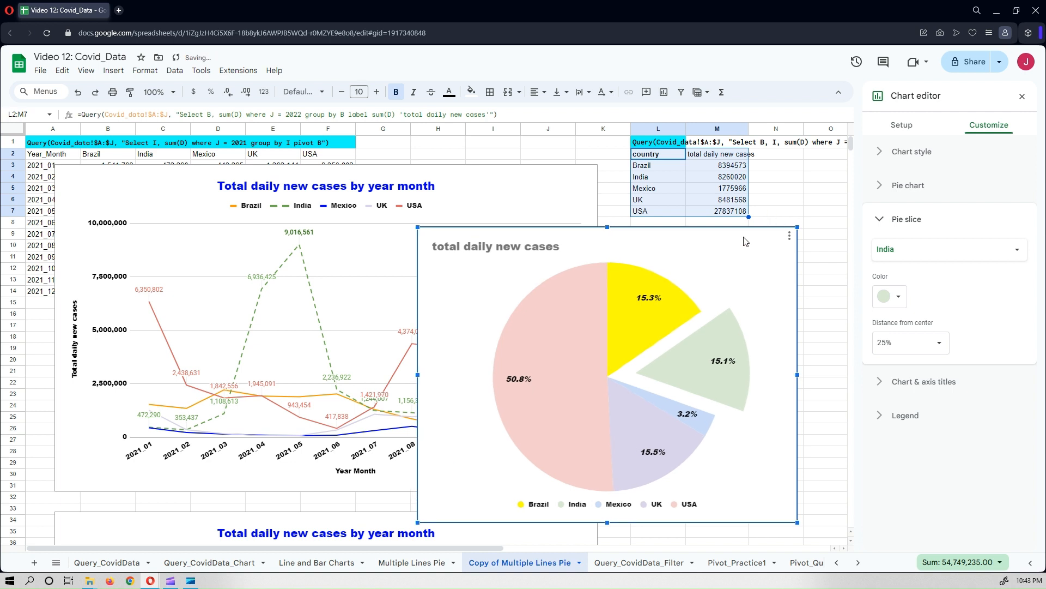
drag(746, 242, 750, 202)
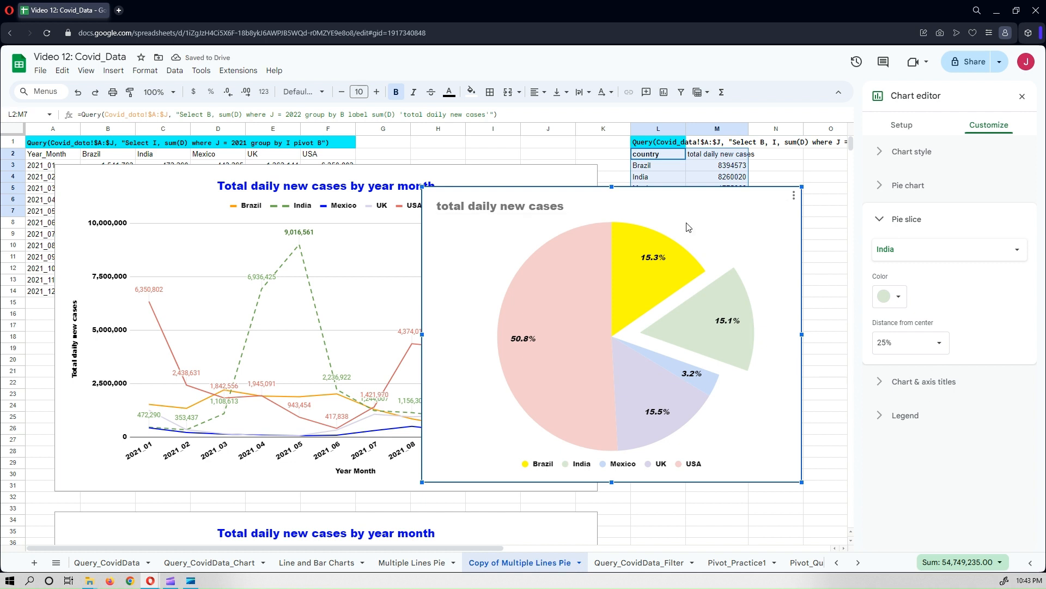
Rename the pie chart title to "Total daily new cases in 2022".
click(880, 383)
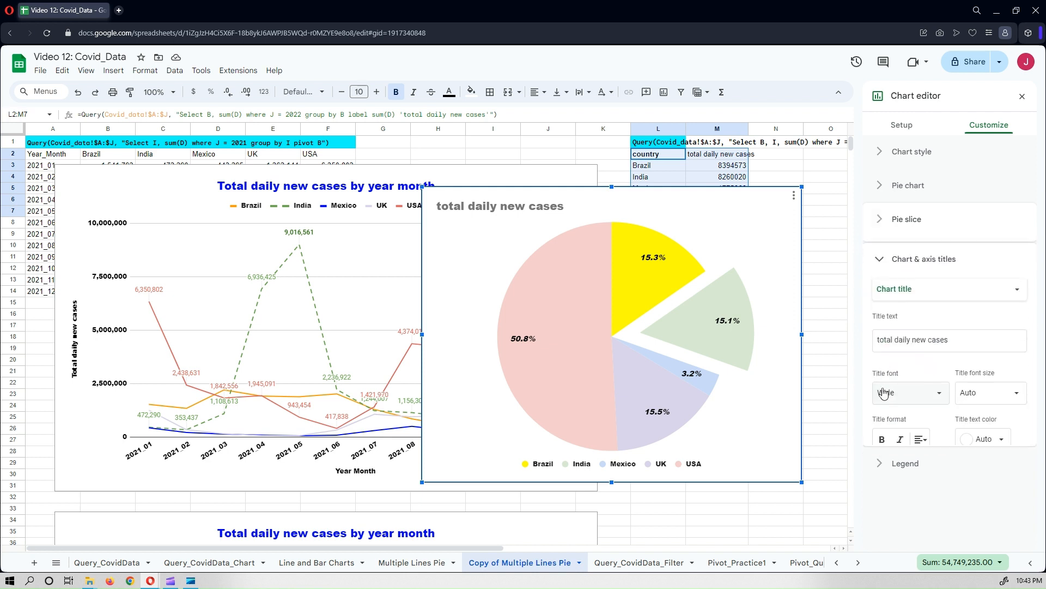
click(959, 330)
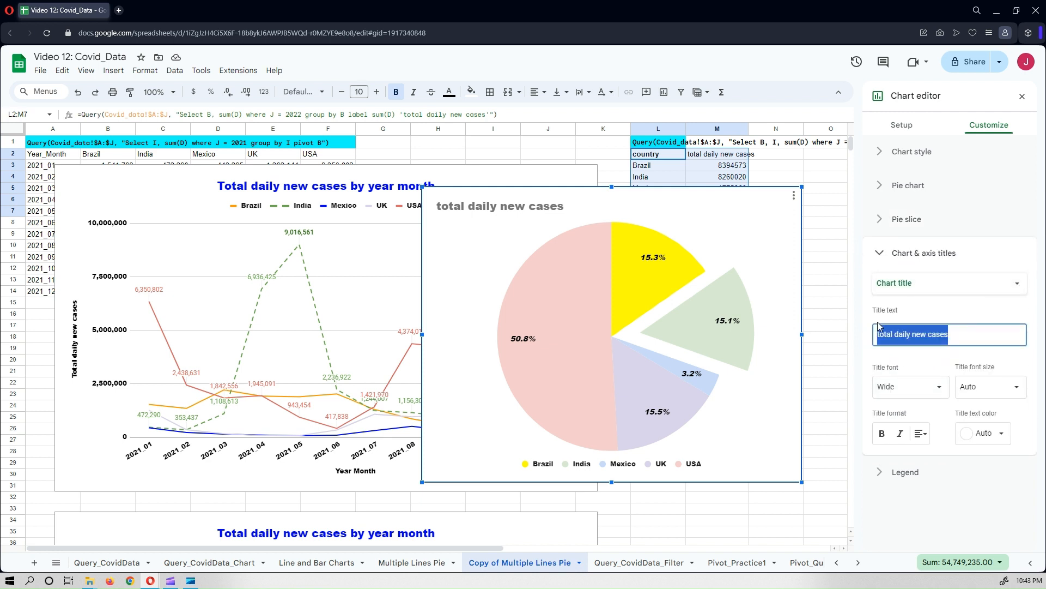
text(T)
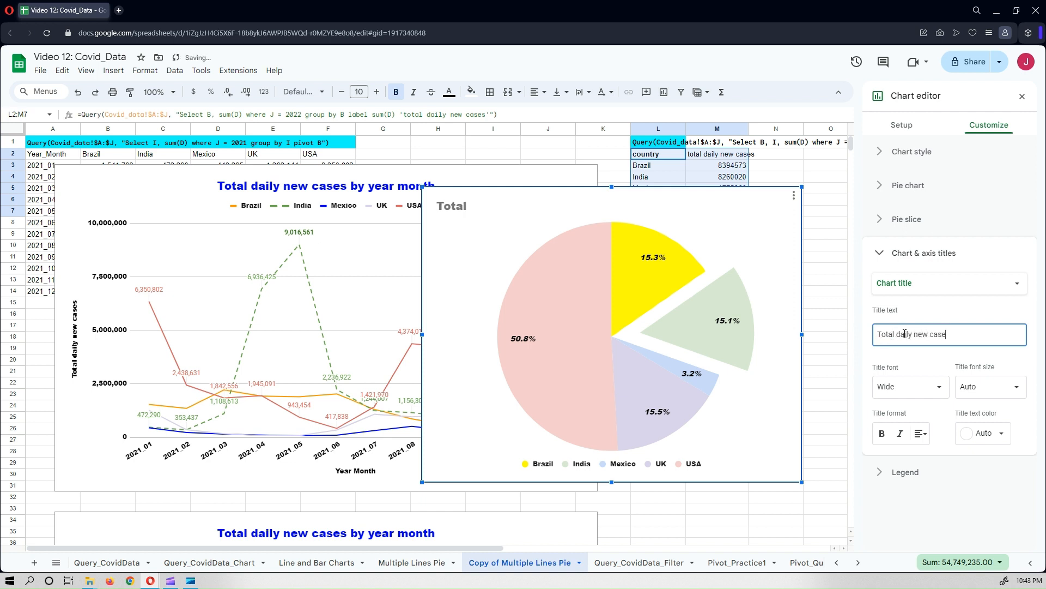
text(in 2022)
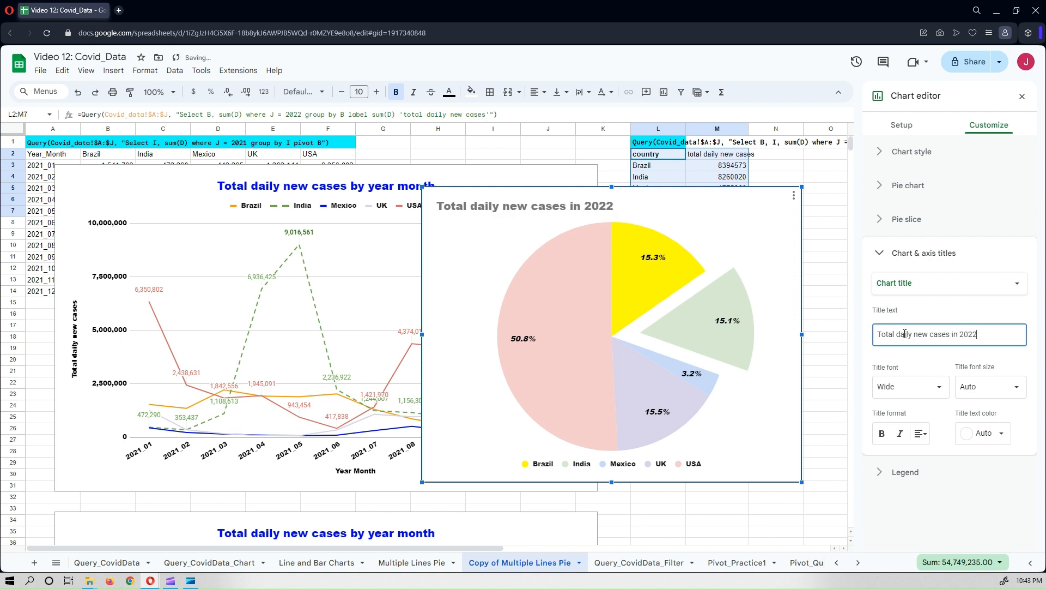
Format the pie chart title as bold, centered and blue.
click(881, 434)
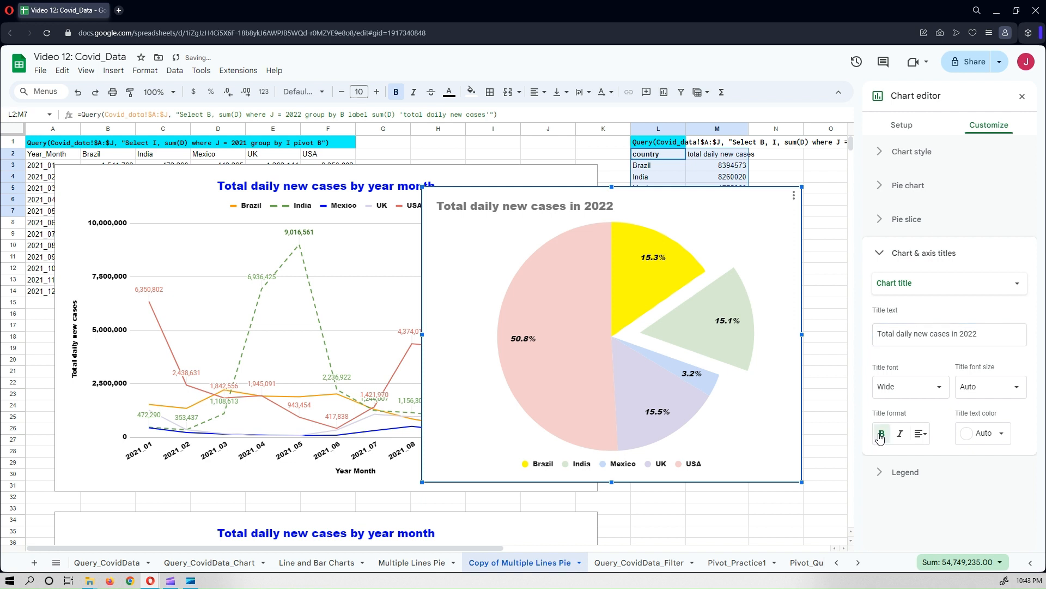
click(921, 433)
click(933, 456)
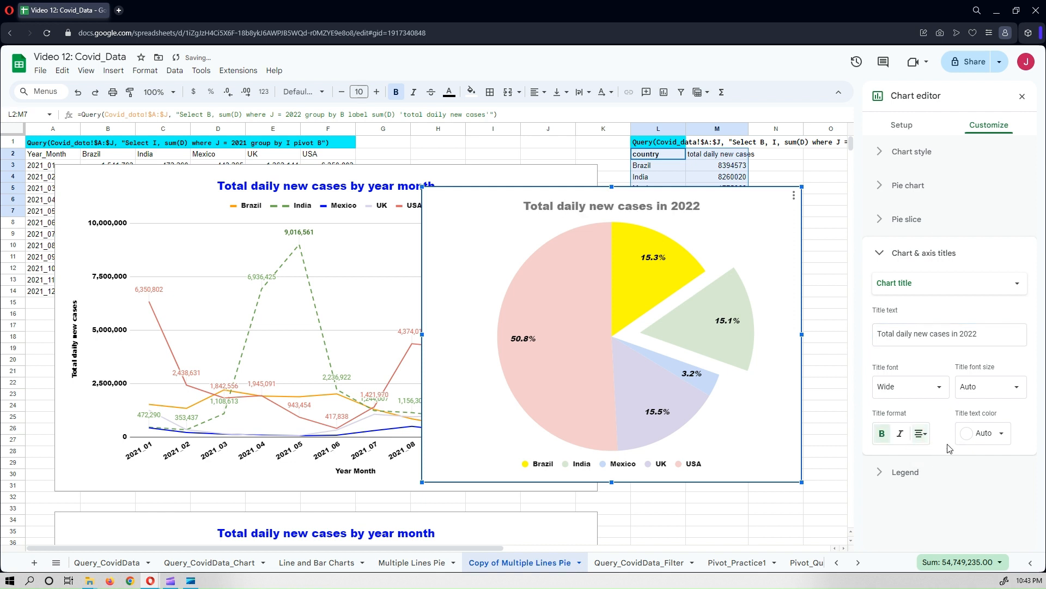
click(985, 434)
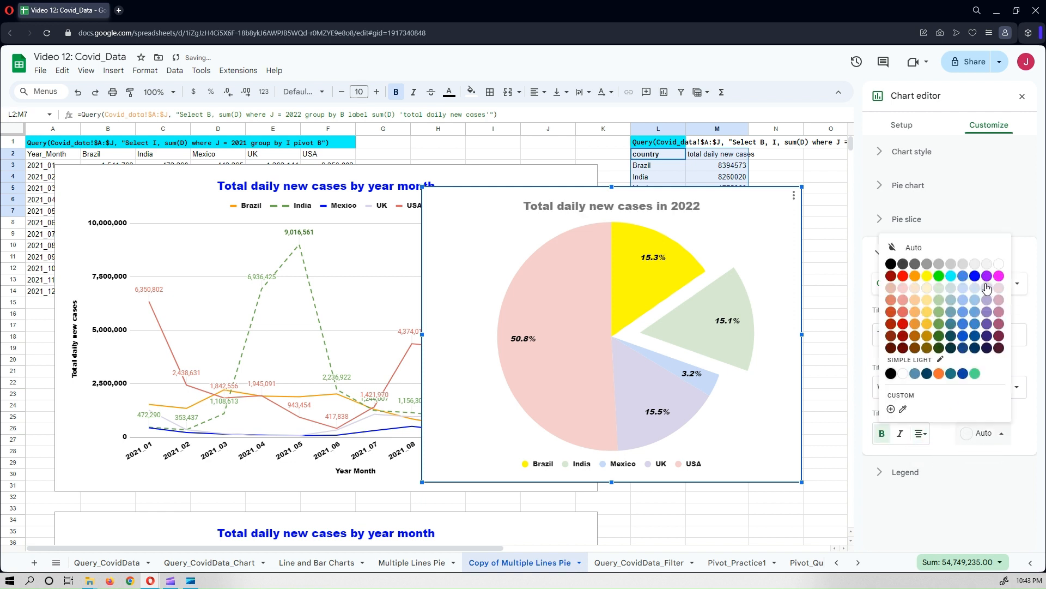
click(975, 276)
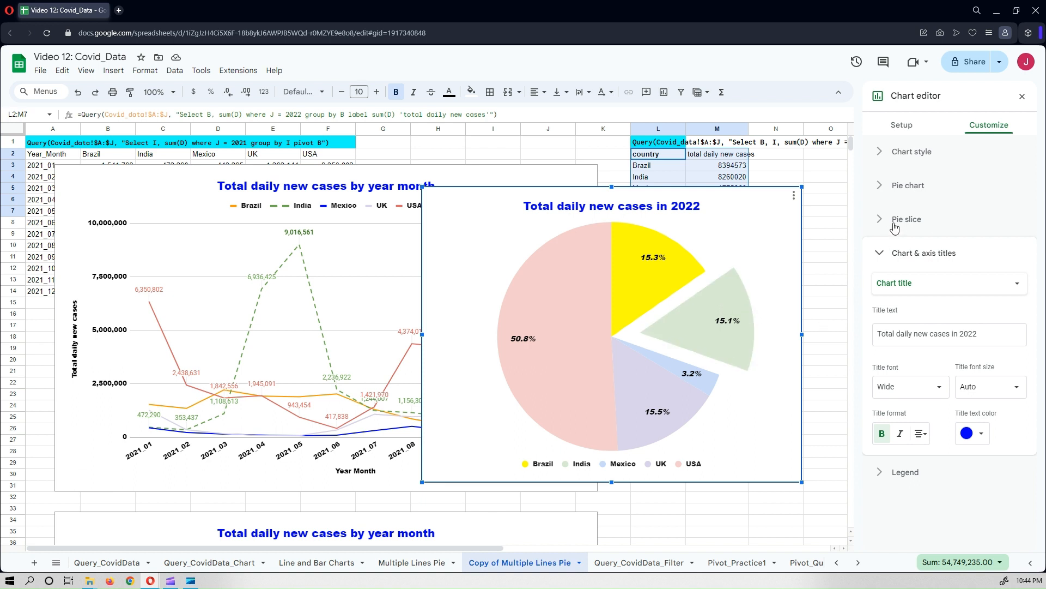
Move the pie chart legend to the top of the chart.
click(906, 473)
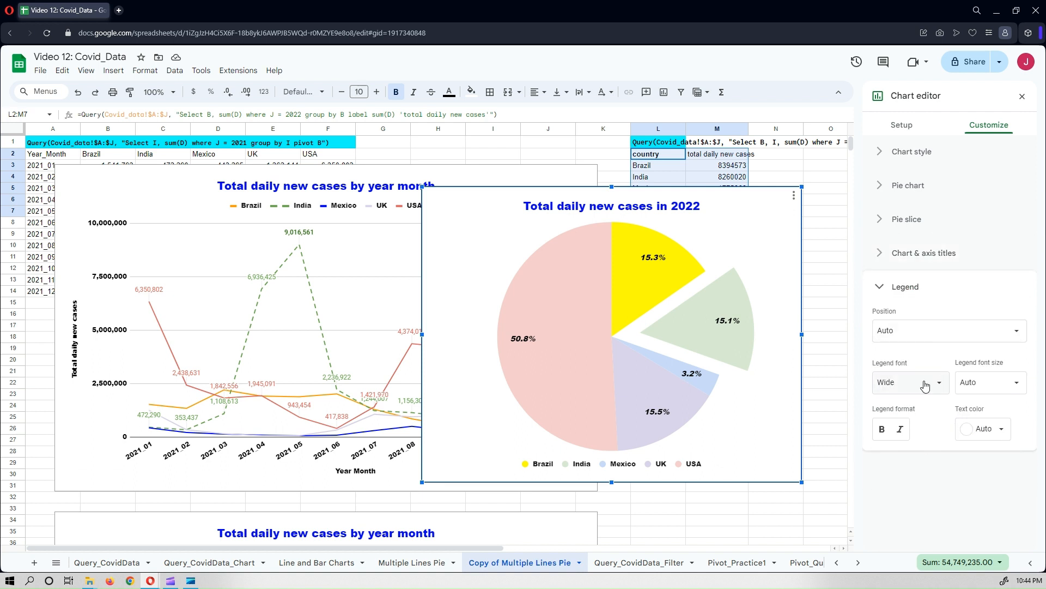
click(940, 330)
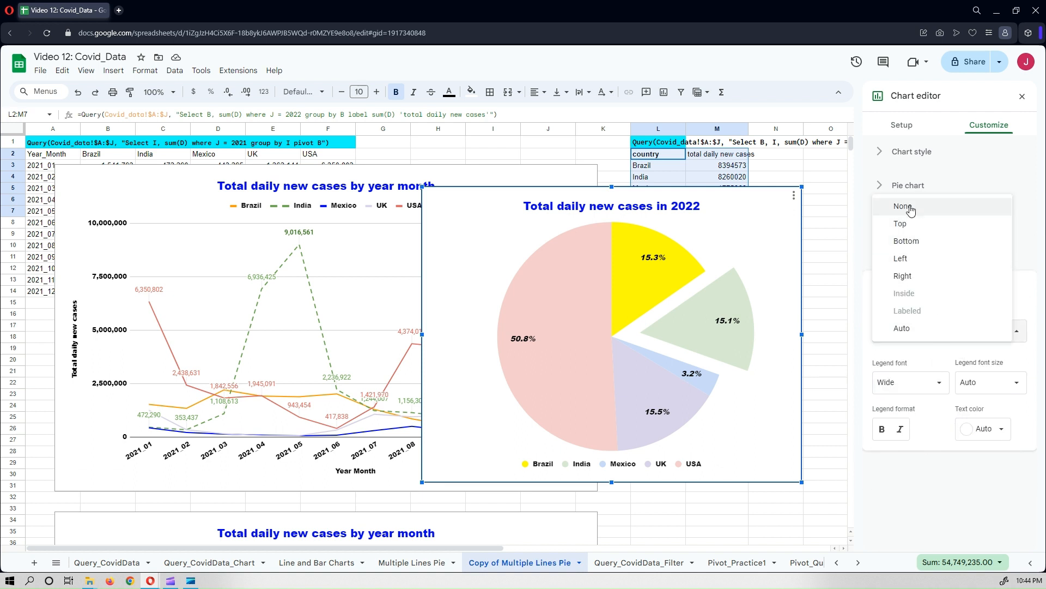
click(921, 227)
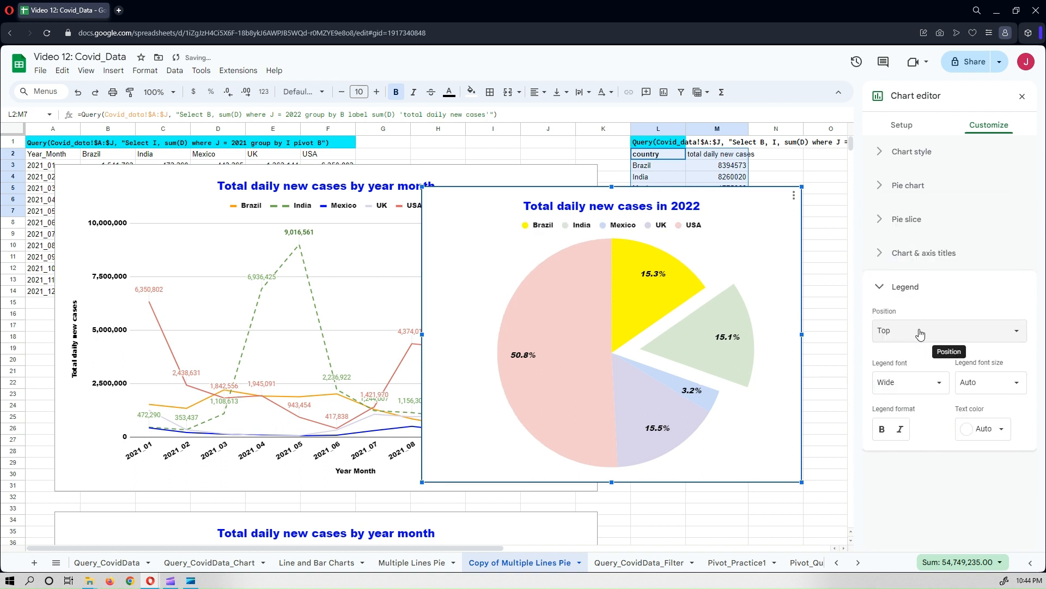
click(921, 334)
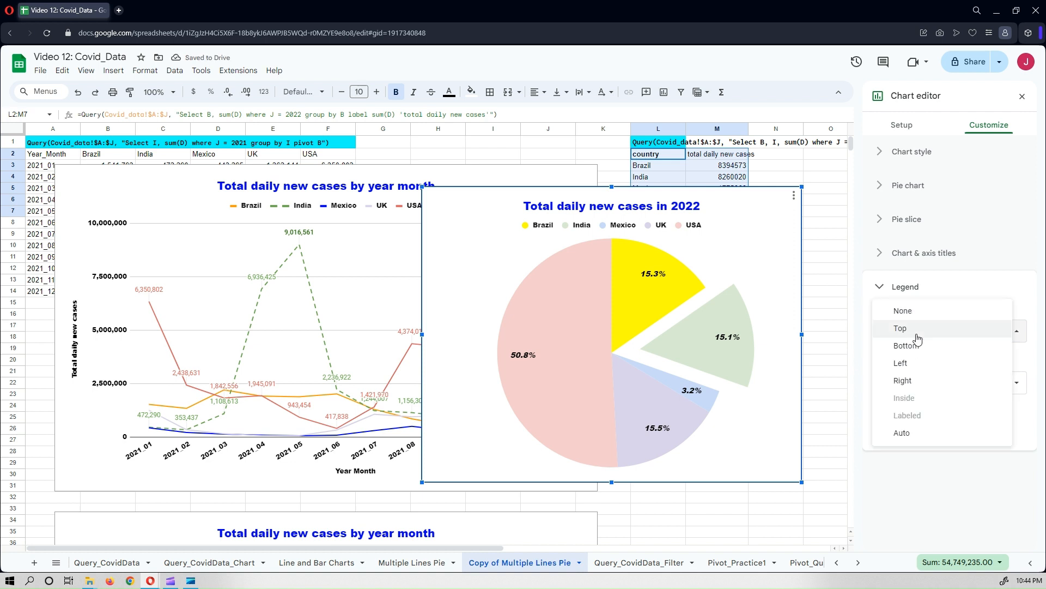
click(922, 481)
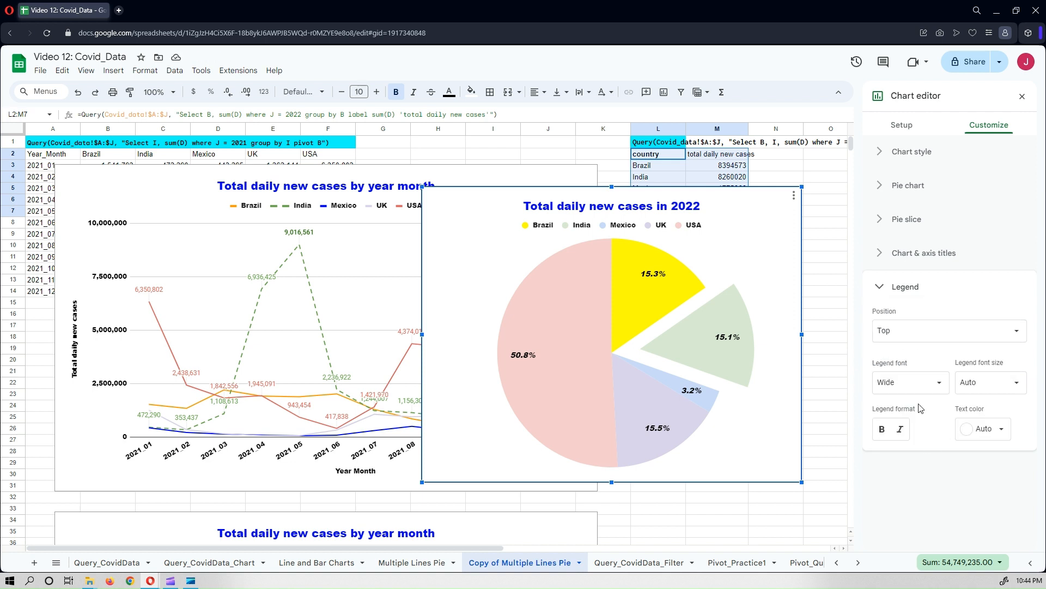
Format the legend text as bold, italic and purple.
click(882, 430)
click(900, 430)
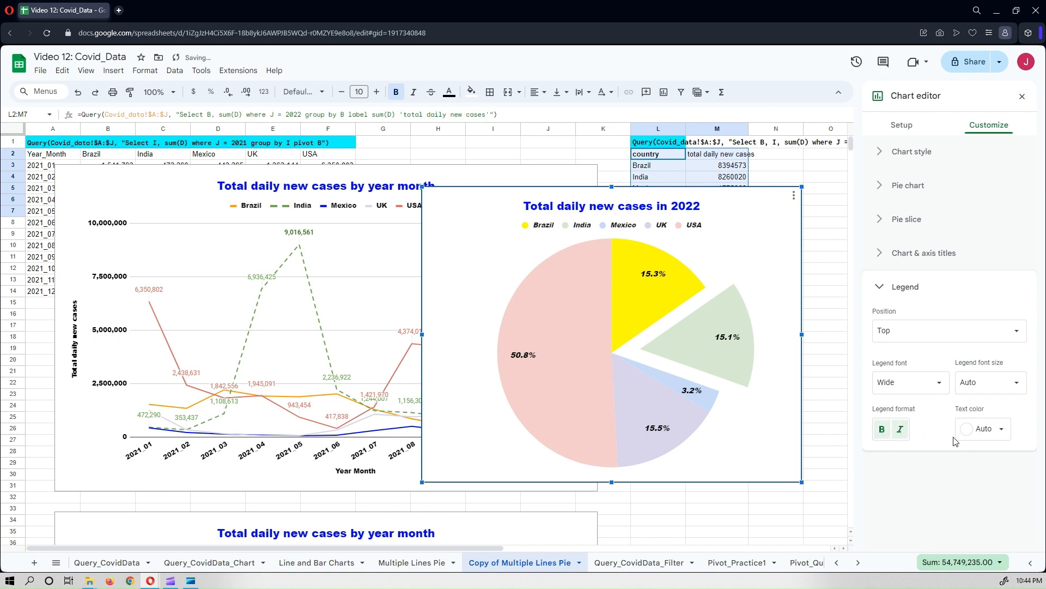
click(985, 432)
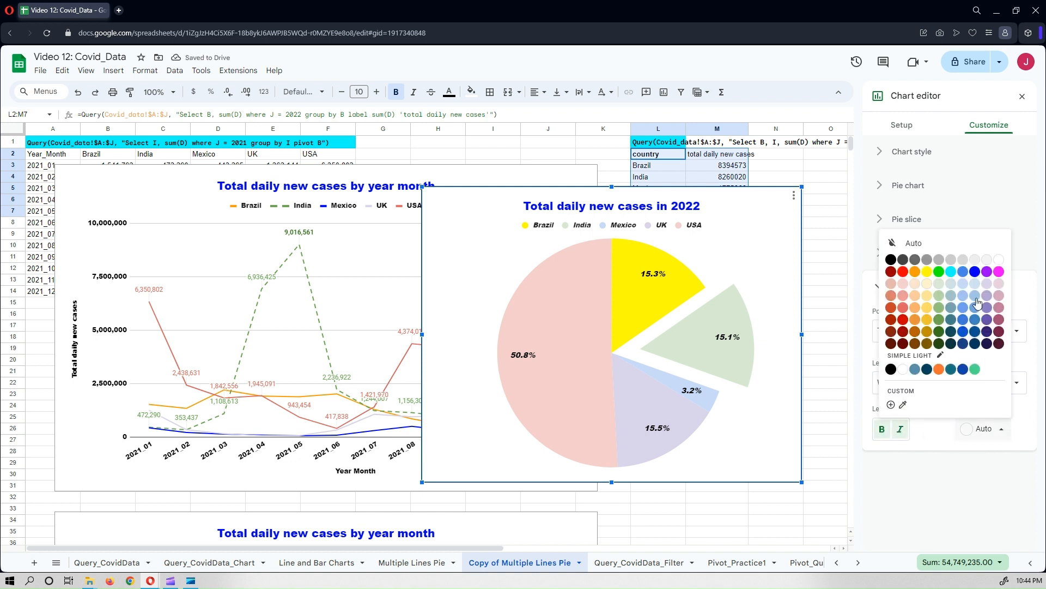
click(987, 272)
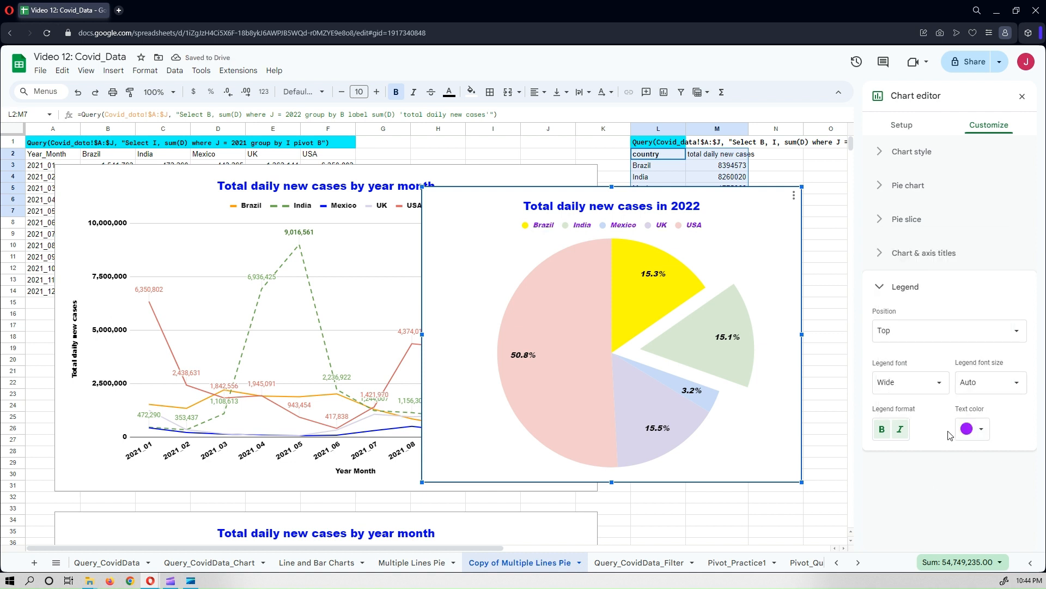
click(931, 385)
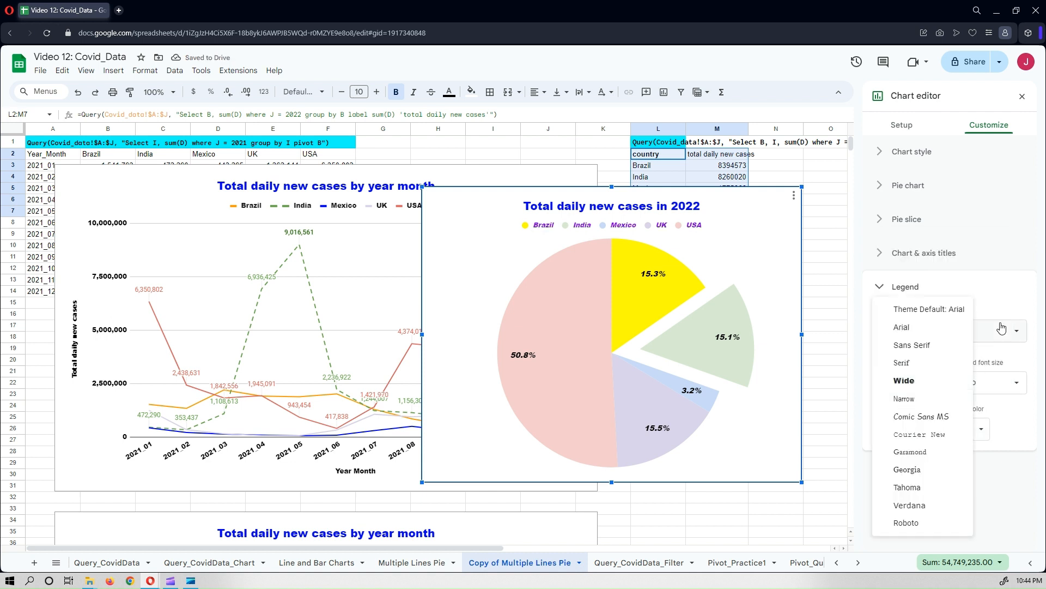
click(883, 287)
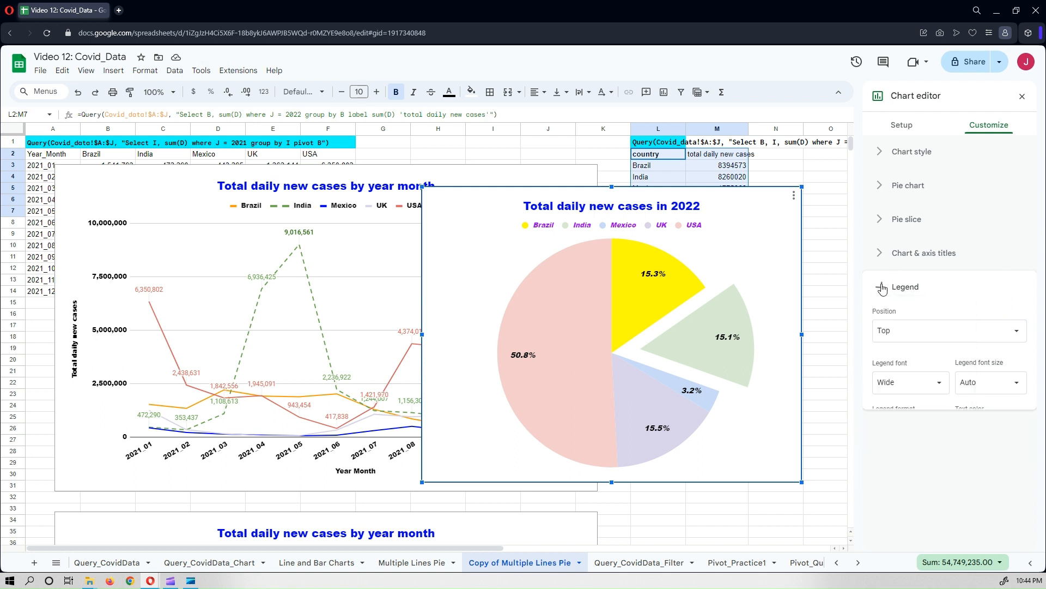
click(883, 287)
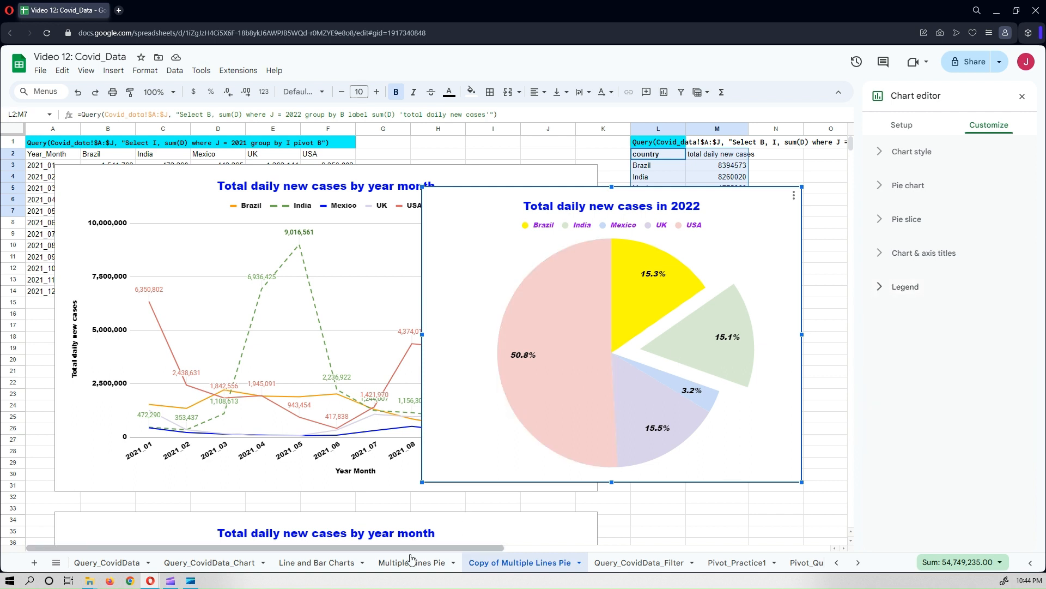
Glance at the pie charts on the Multiple Lines Pie sheet for reference.
click(397, 567)
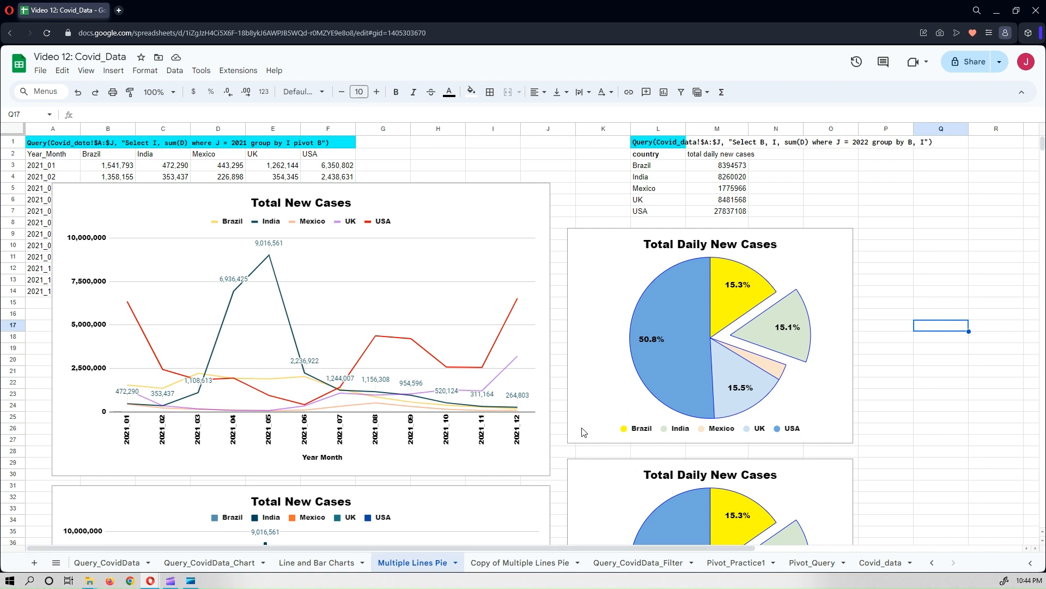
click(507, 562)
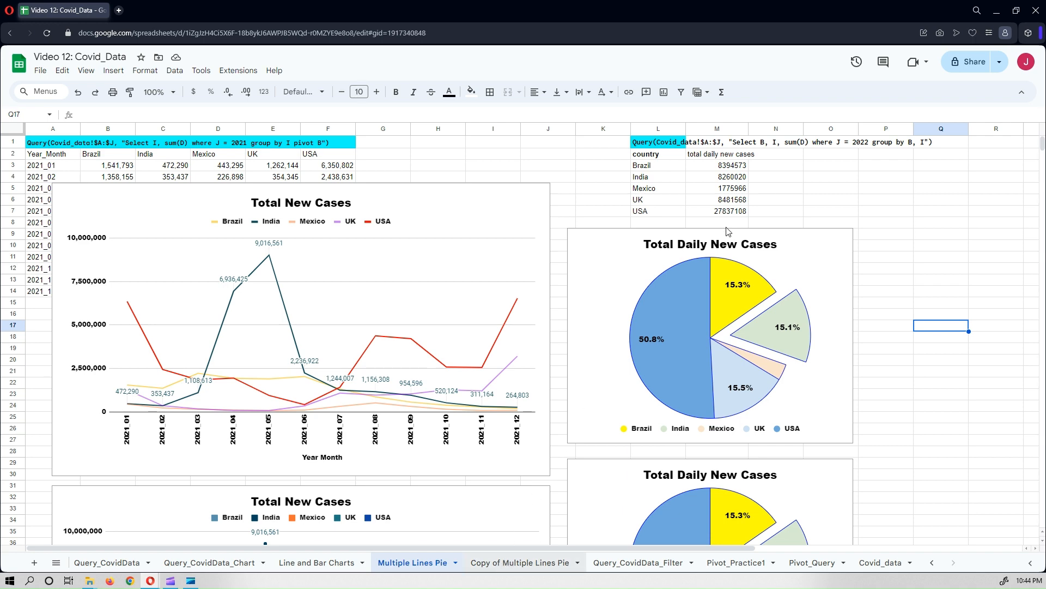
Duplicate the pie chart and place the copy just below the original.
click(749, 208)
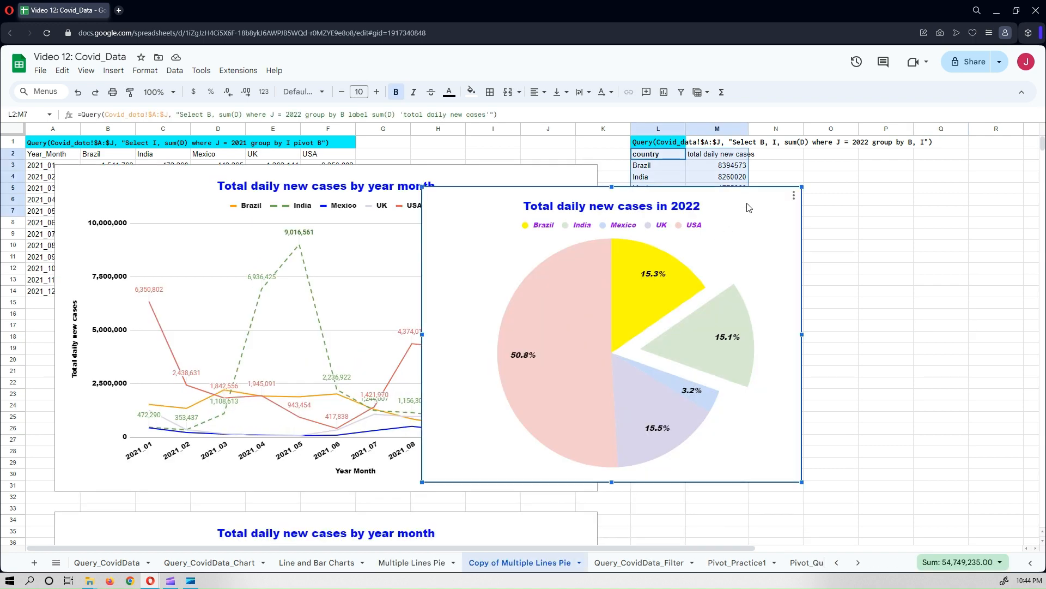
click(794, 195)
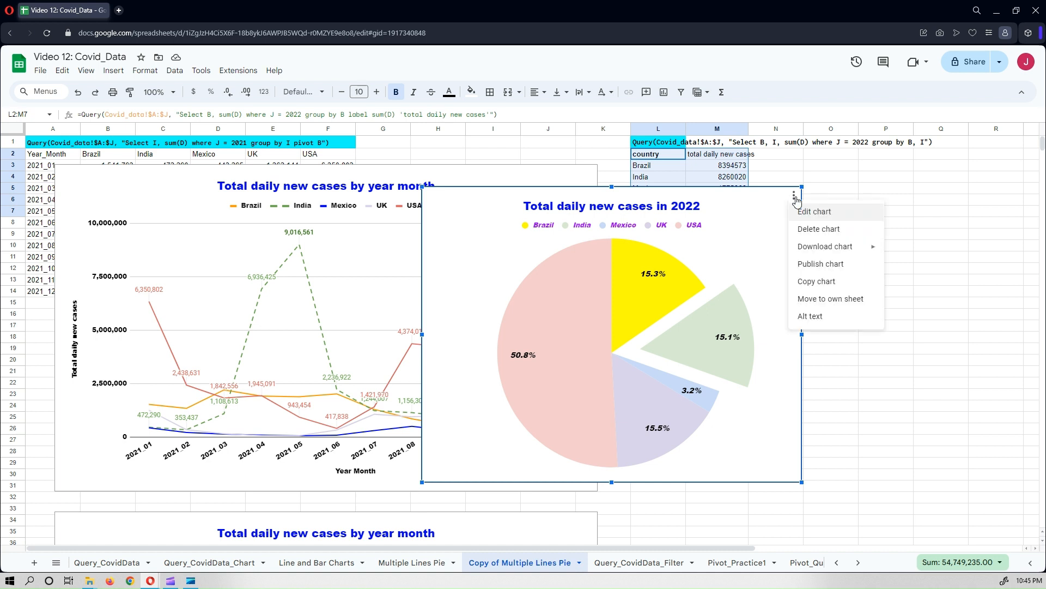
click(803, 282)
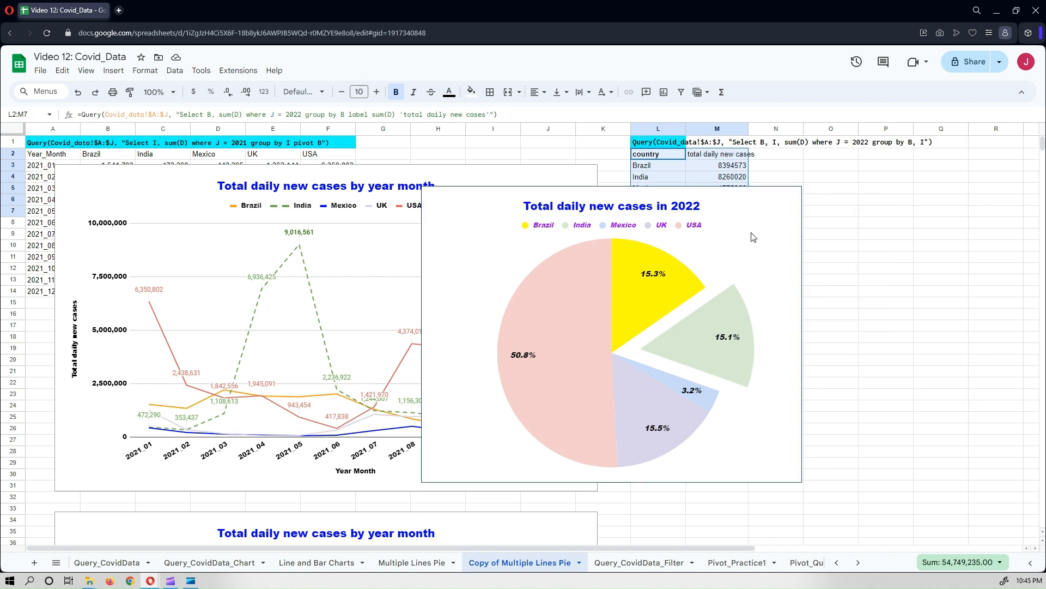
click(827, 293)
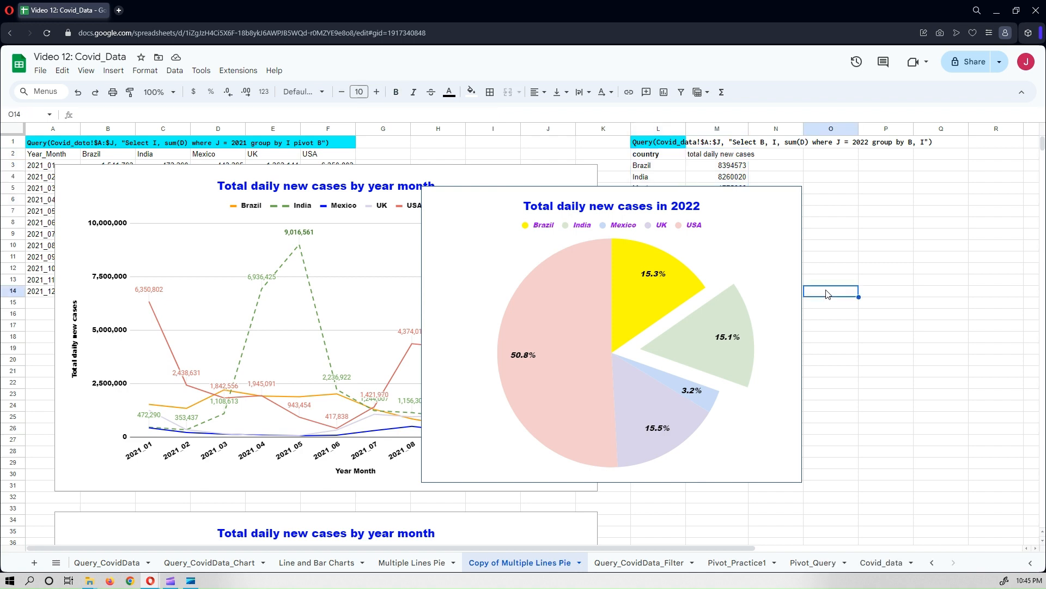
key(ctrl+v)
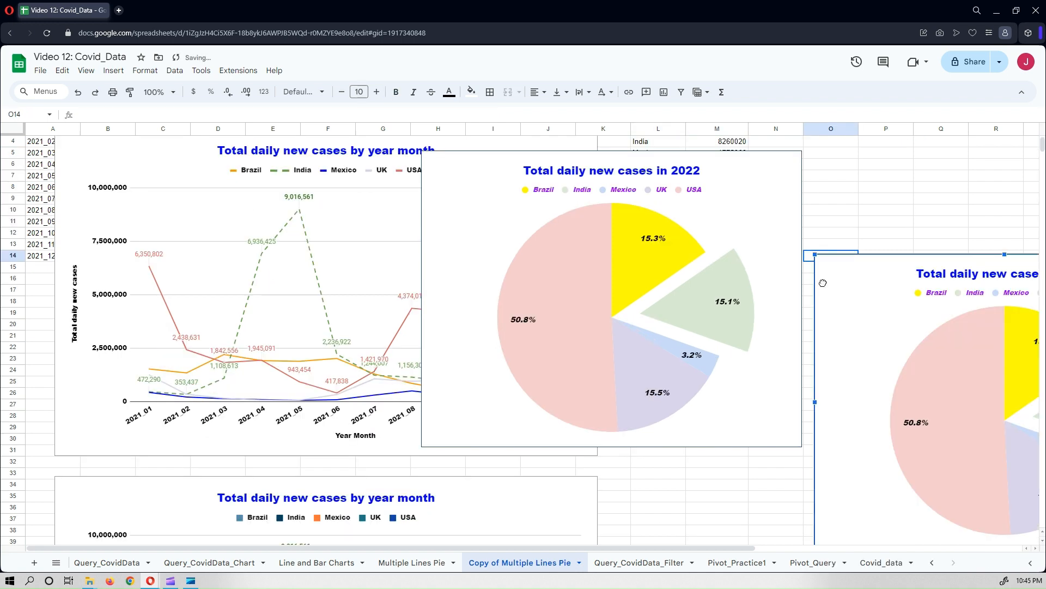
drag(823, 281, 466, 268)
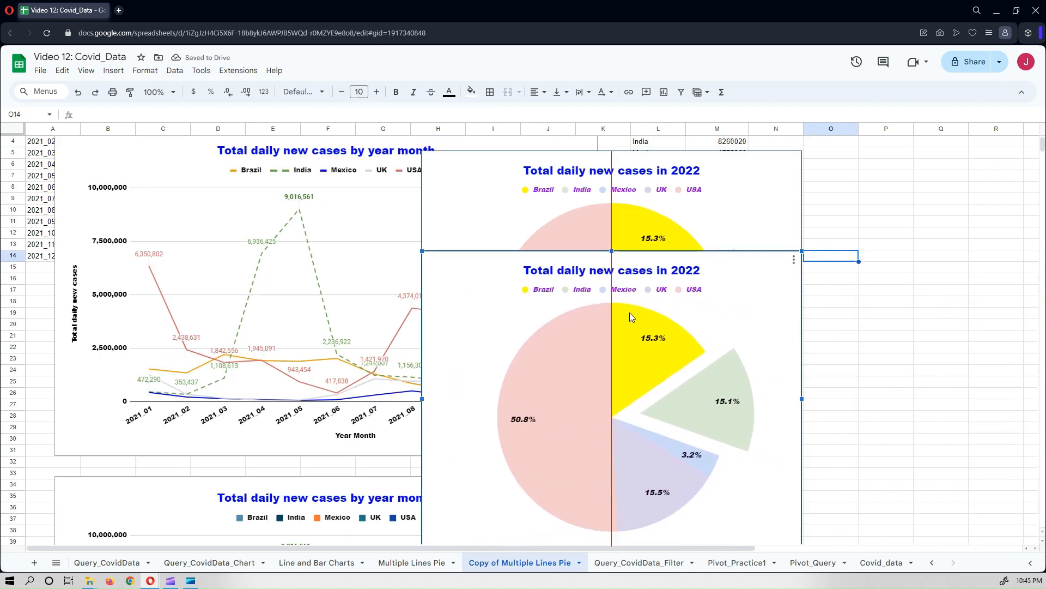
Change the copied chart's type to a doughnut chart.
click(794, 259)
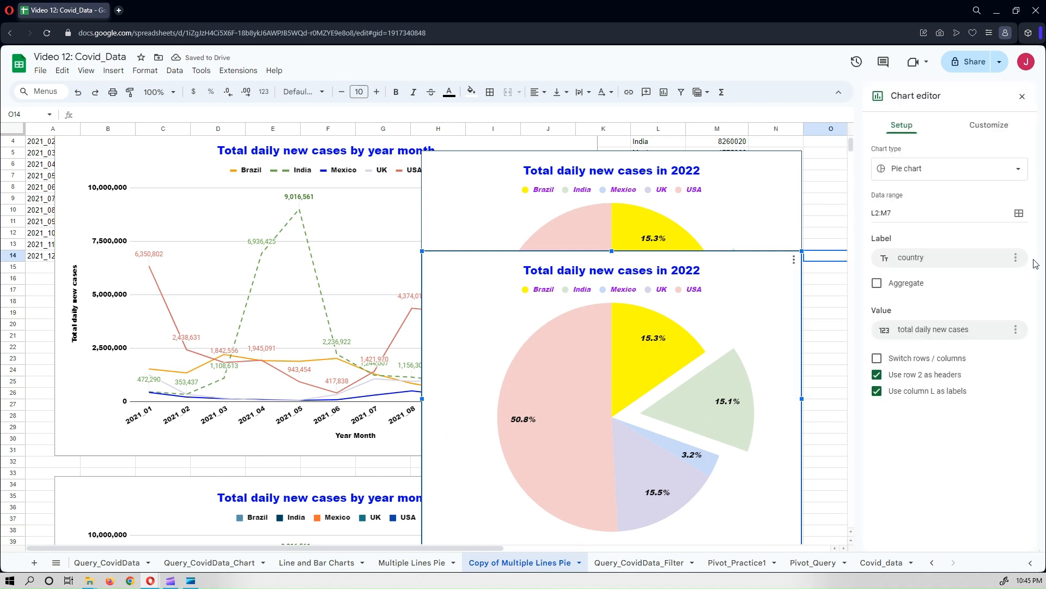
click(951, 167)
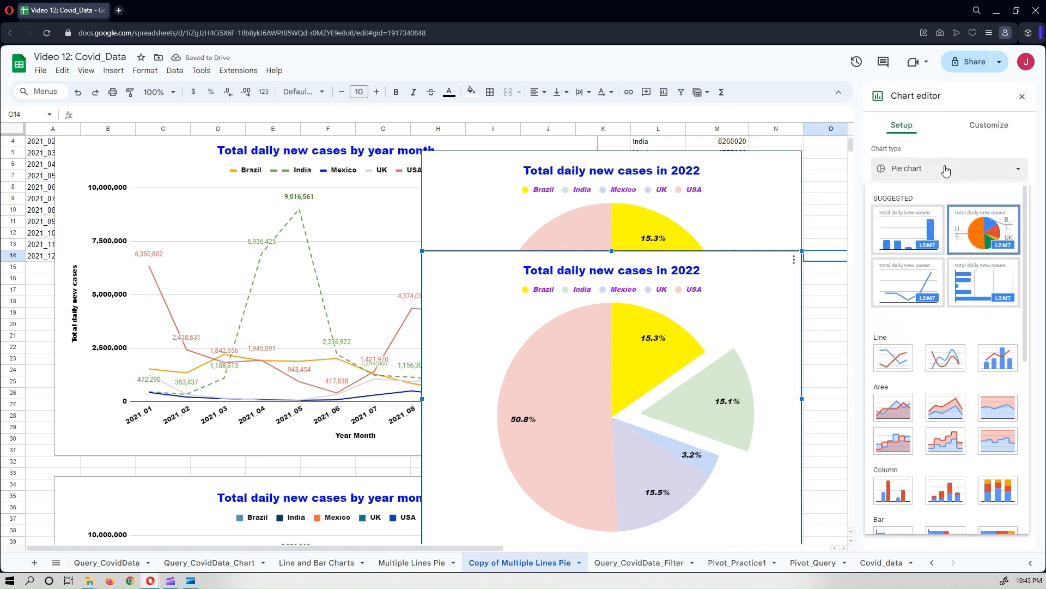
scroll(937, 256, down, 6)
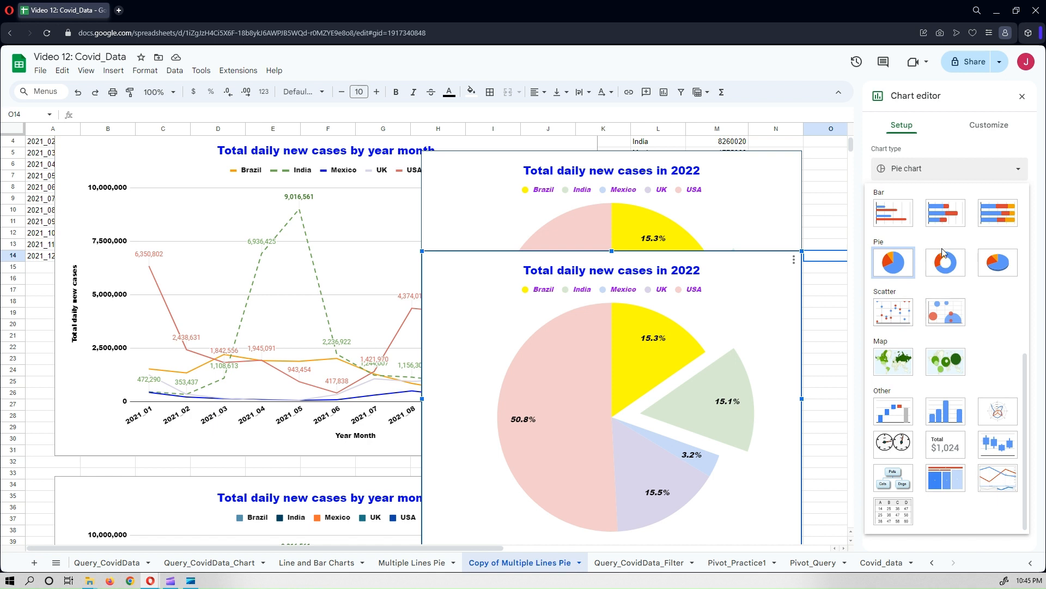
click(946, 263)
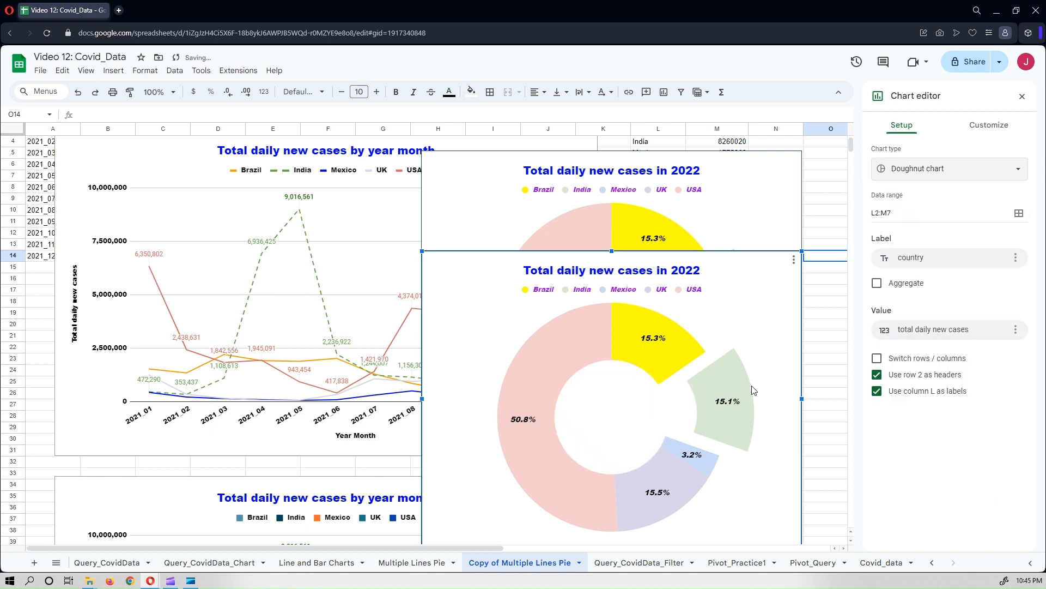
click(1020, 99)
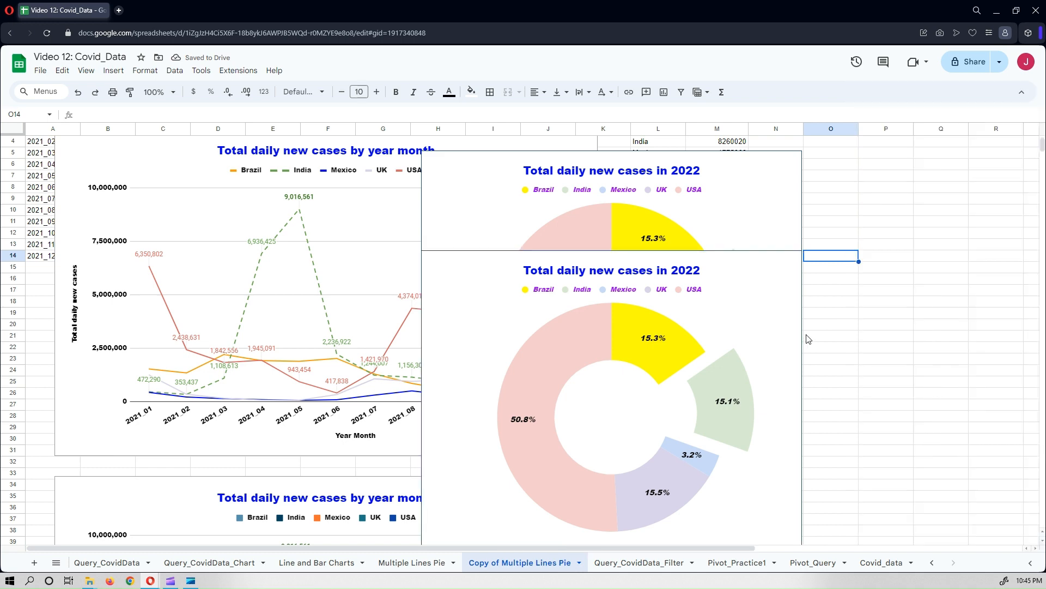
Move the pie chart and the doughnut chart to the right, stacking the doughnut below the pie.
scroll(789, 277, down, 2)
drag(788, 318, 975, 452)
scroll(908, 289, down, 1)
scroll(908, 289, up, 4)
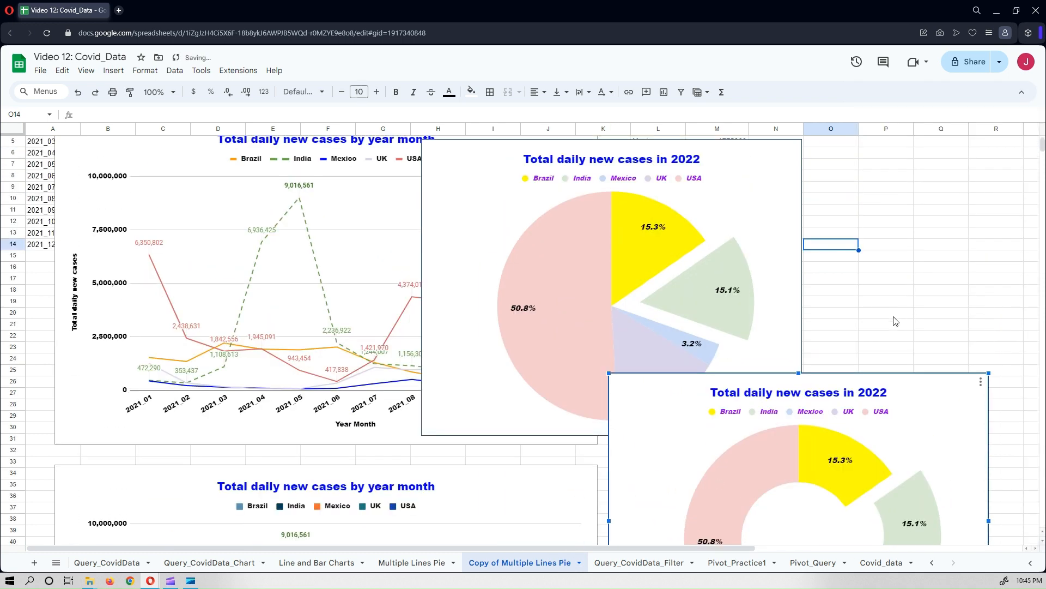
drag(799, 294, 961, 267)
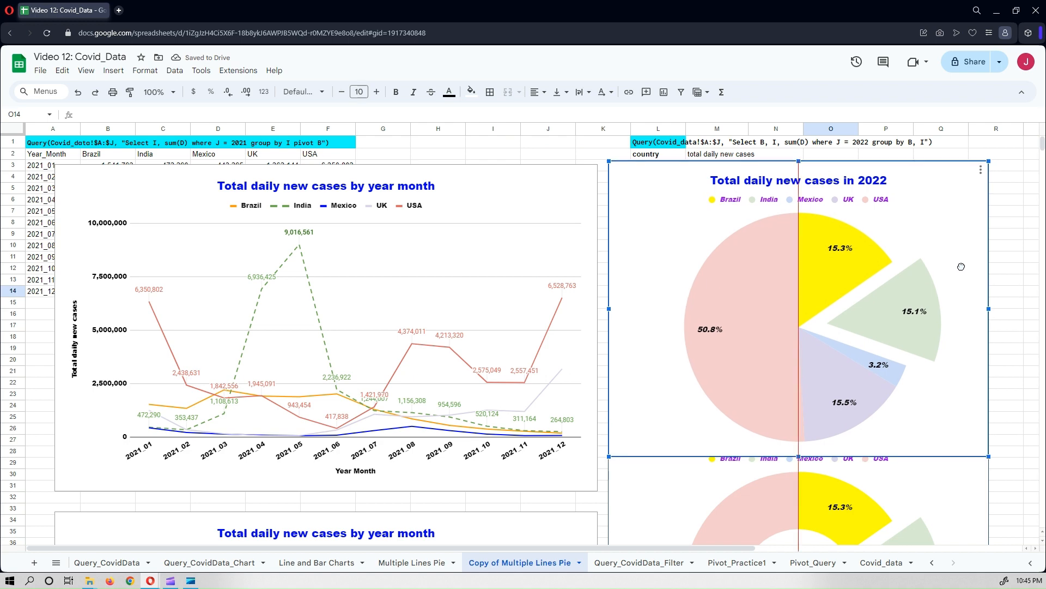
scroll(956, 436, down, 5)
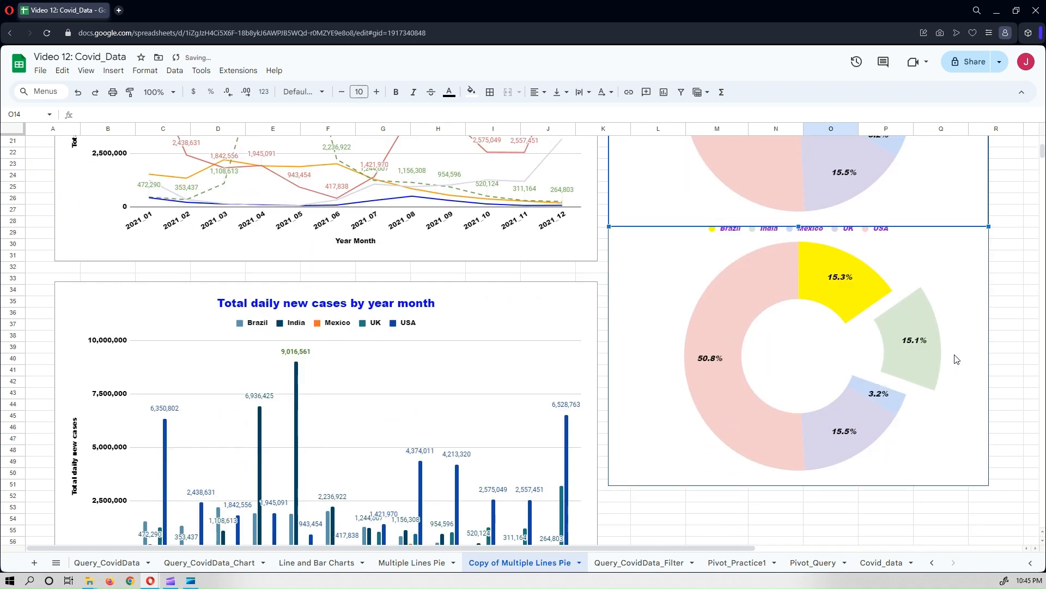
click(960, 358)
drag(958, 356, 963, 407)
Open the doughnut chart's editor and set its pie border colour to blue.
click(980, 249)
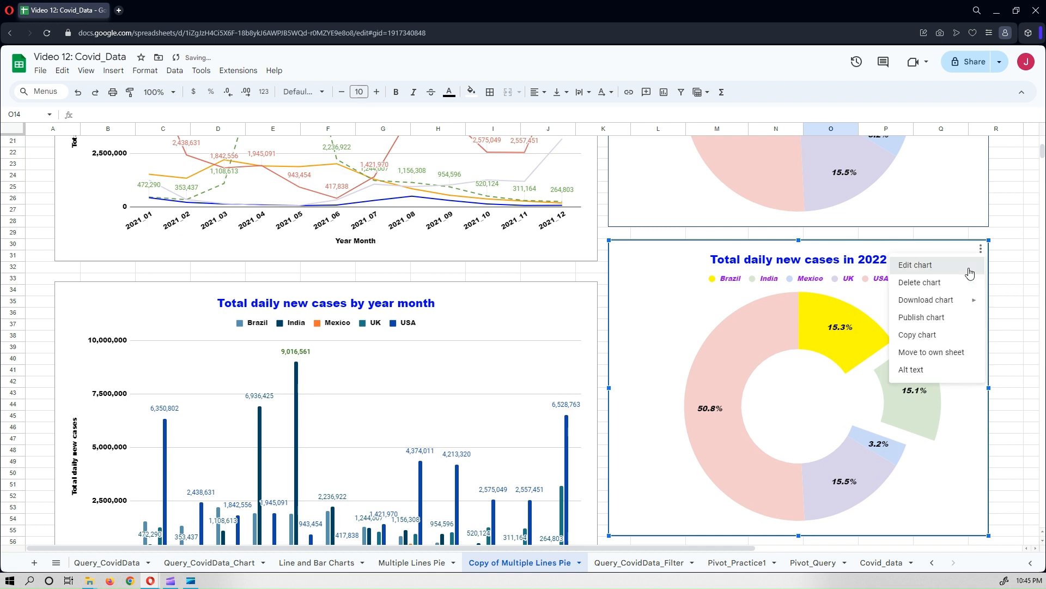
click(972, 271)
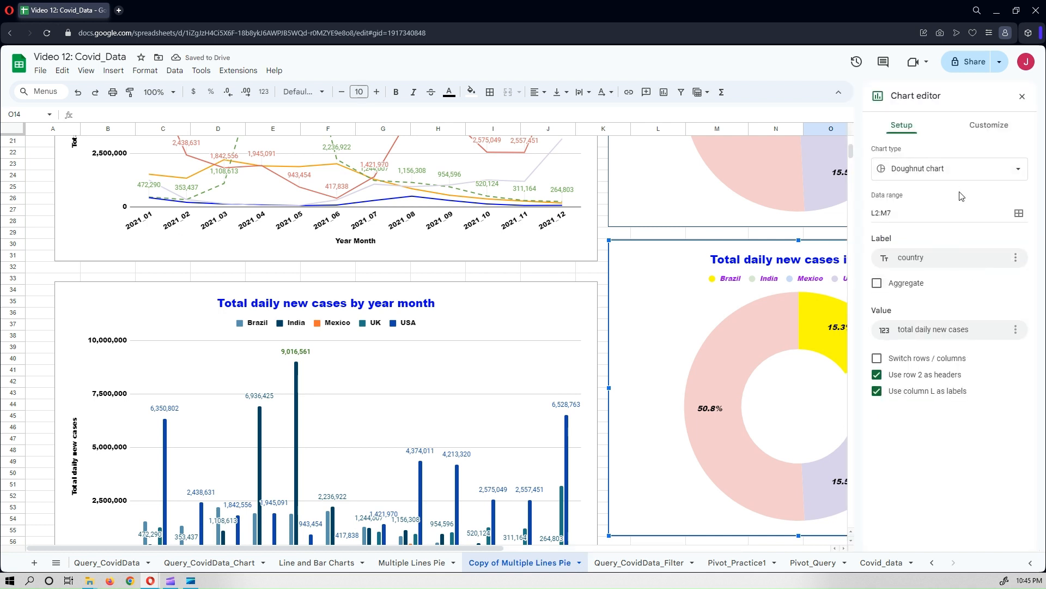
click(989, 126)
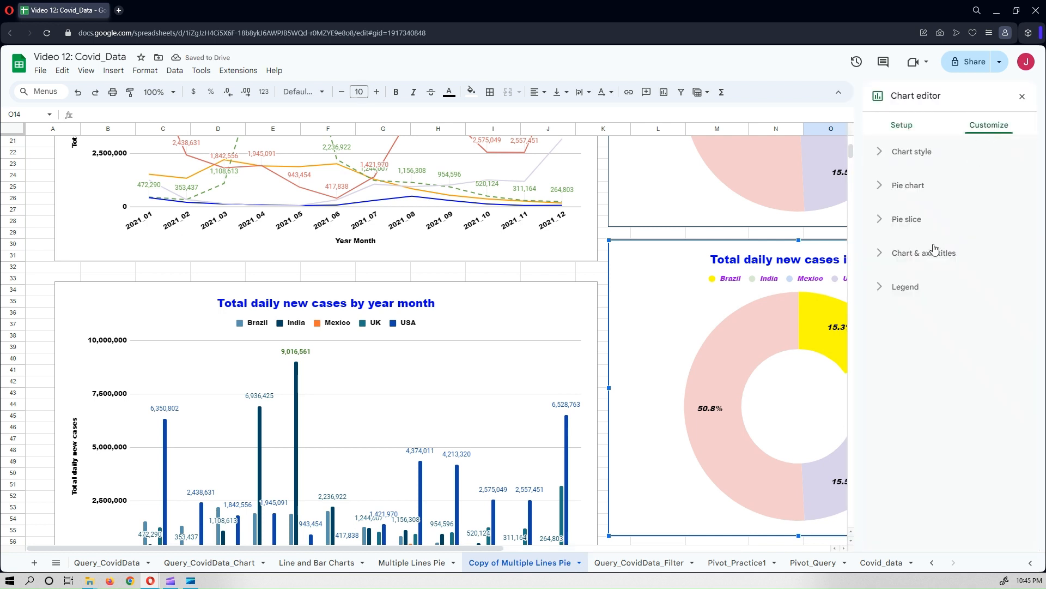
click(908, 188)
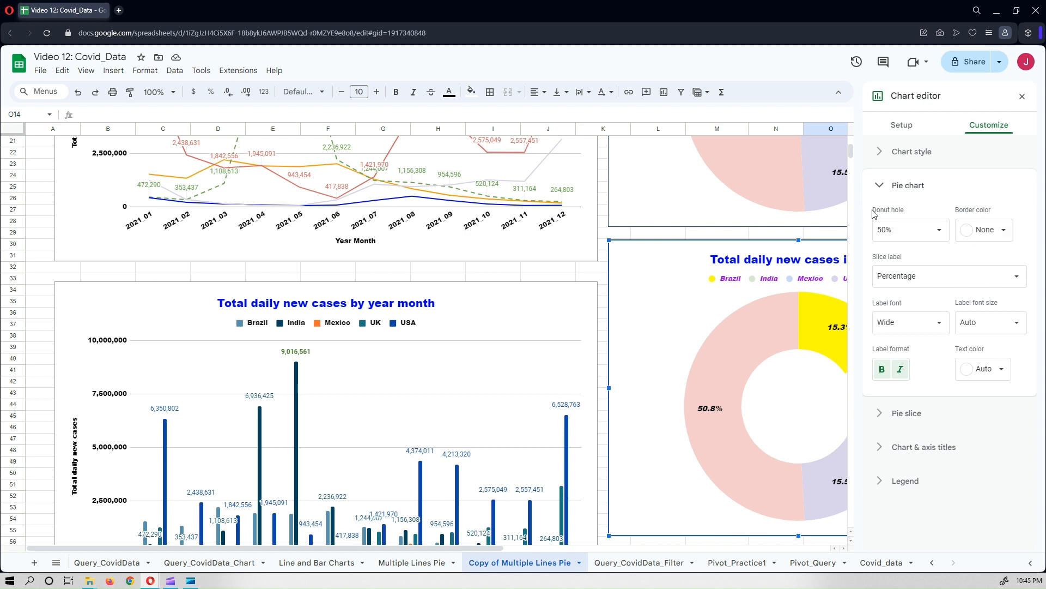
click(944, 234)
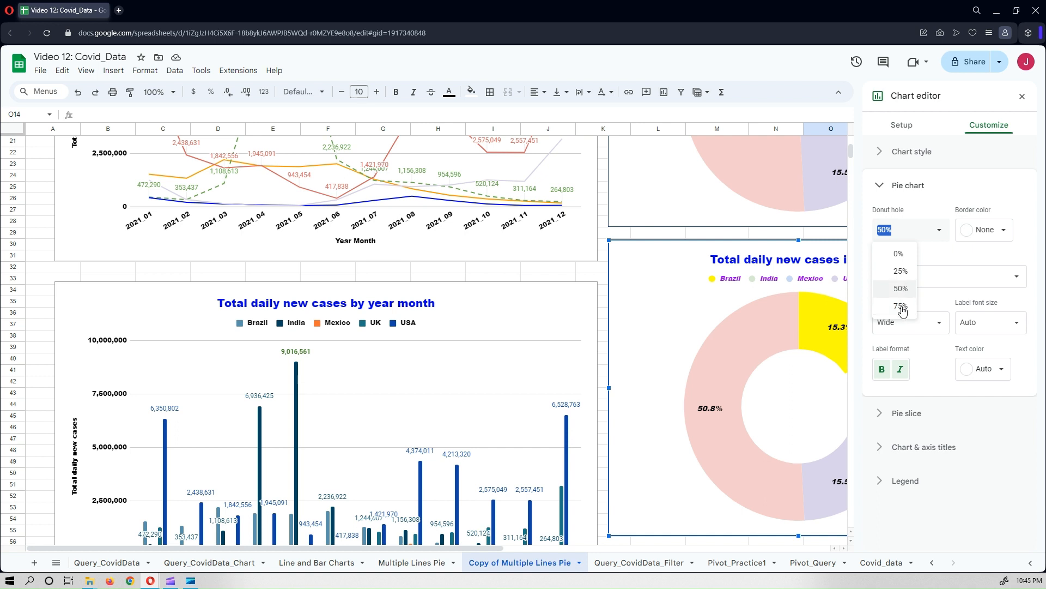
click(1000, 229)
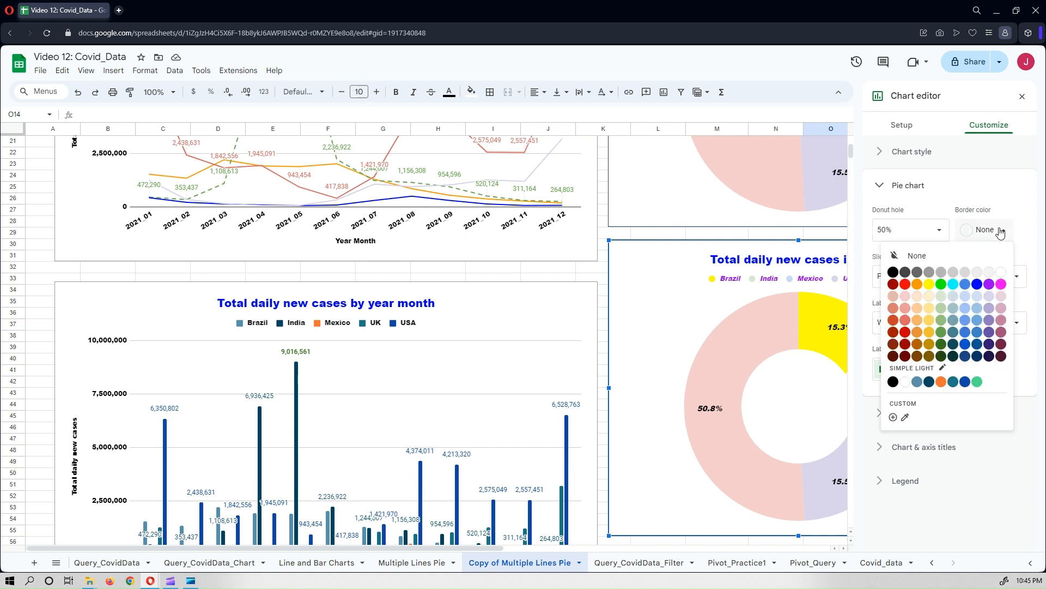
click(979, 285)
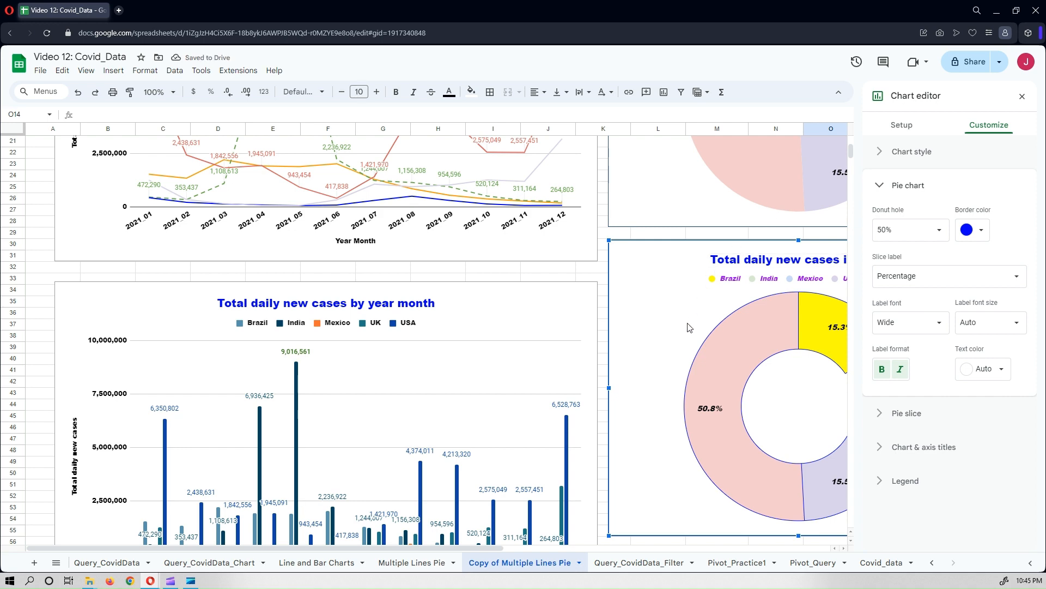
Set the pie chart's border colour to red and close the chart editor.
scroll(699, 273, up, 2)
scroll(660, 266, up, 2)
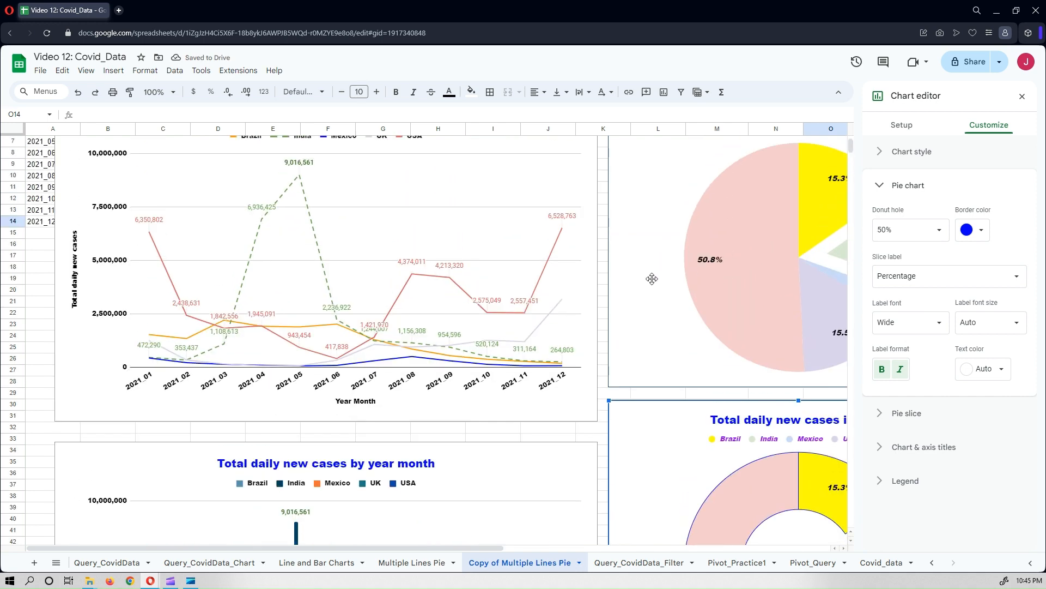
click(652, 279)
click(1003, 230)
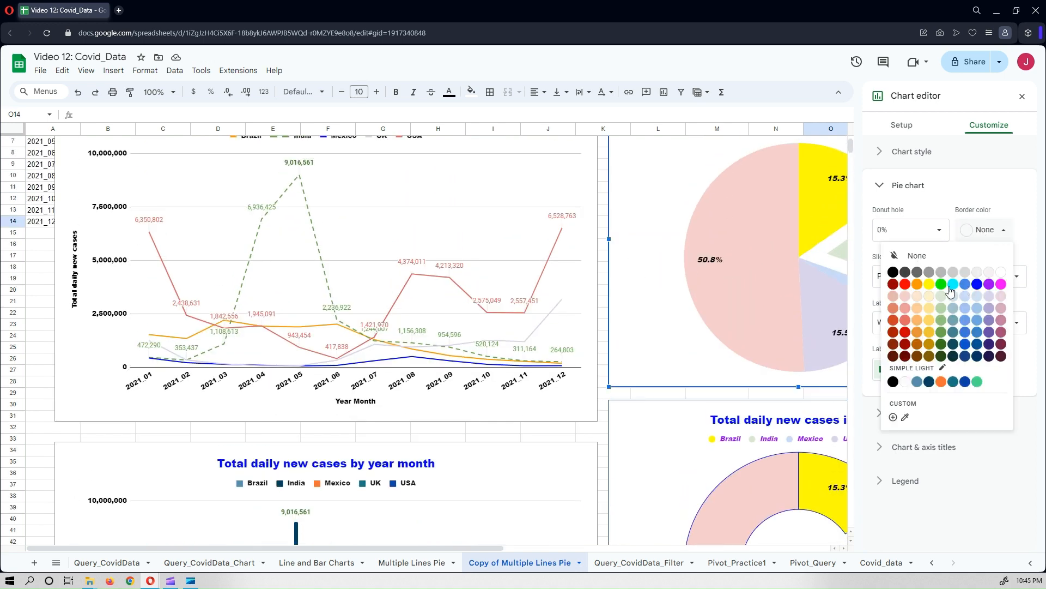
click(906, 286)
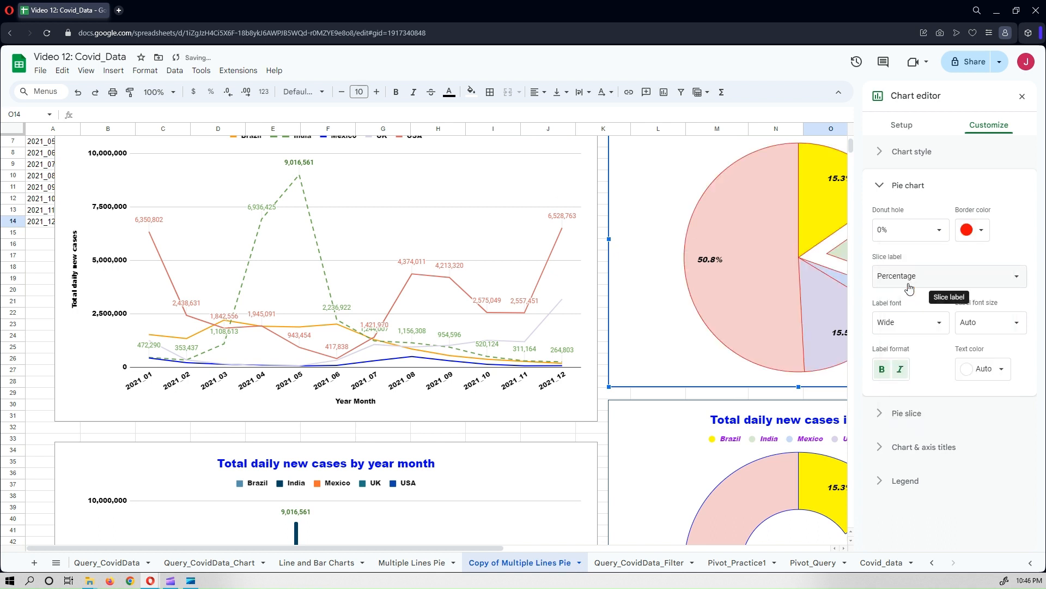
click(1022, 97)
Scroll over the sheet to compare the formatted pie and doughnut charts with the other charts.
scroll(977, 310, up, 2)
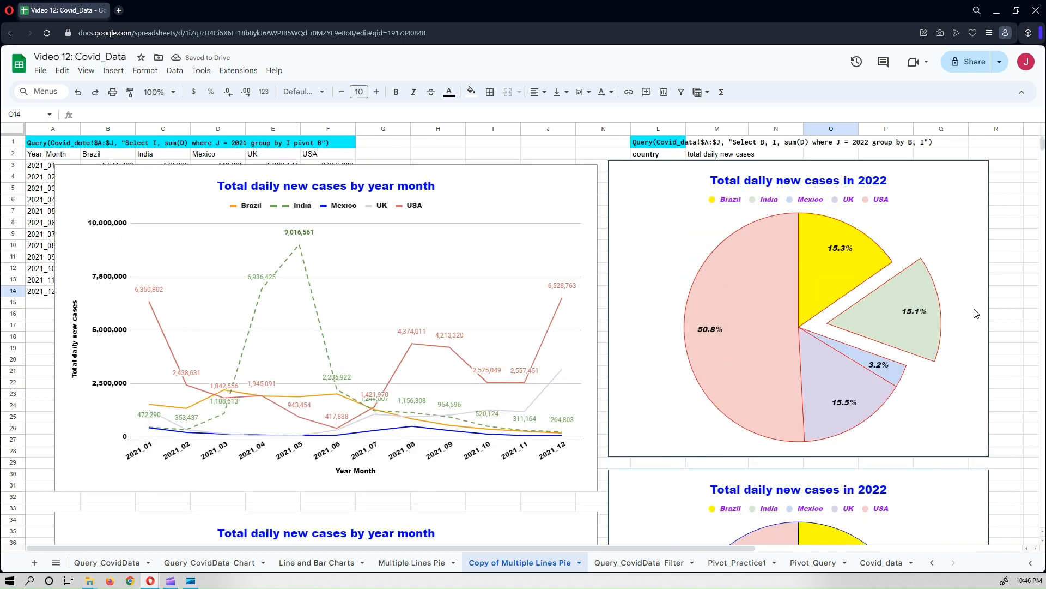
scroll(976, 308, down, 4)
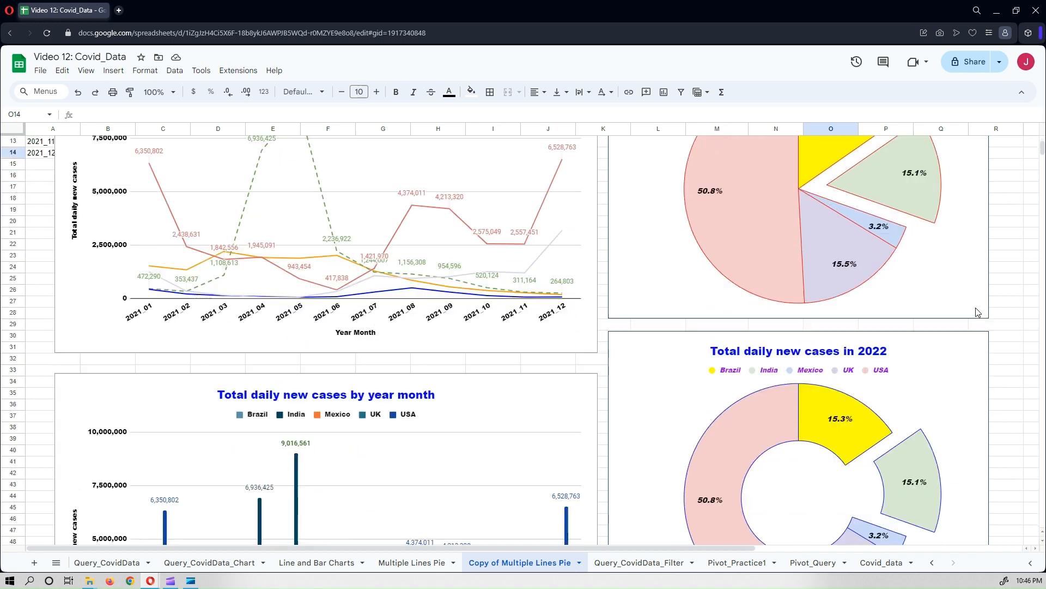
scroll(977, 313, up, 3)
scroll(973, 311, down, 5)
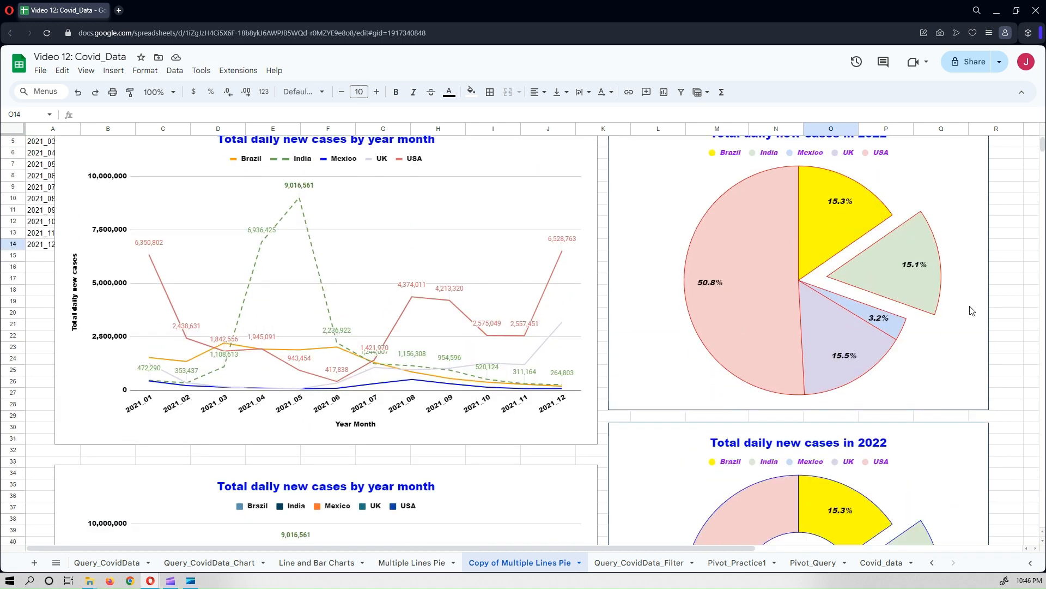
scroll(974, 310, up, 6)
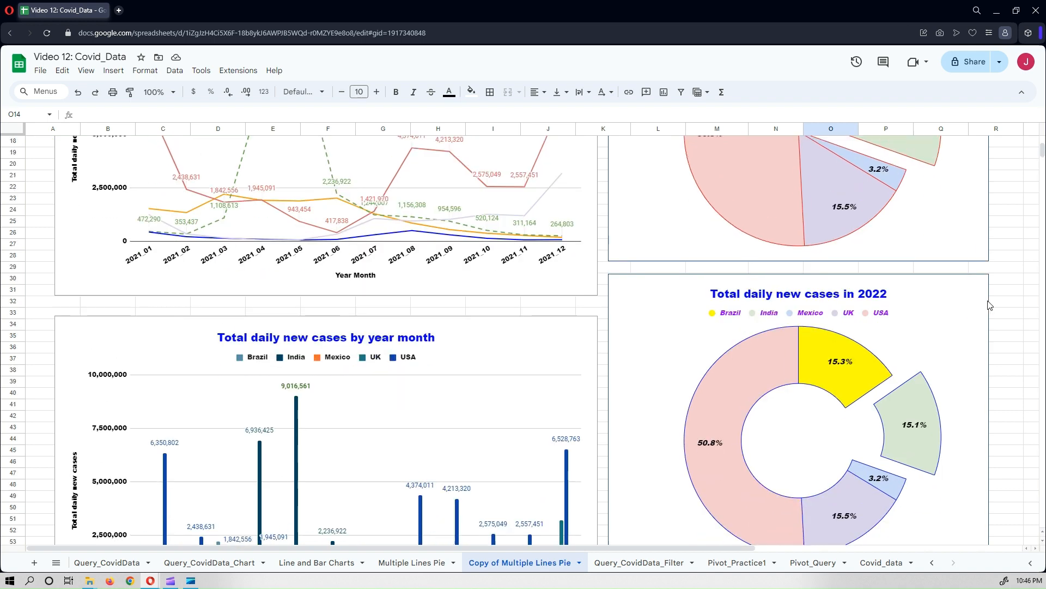